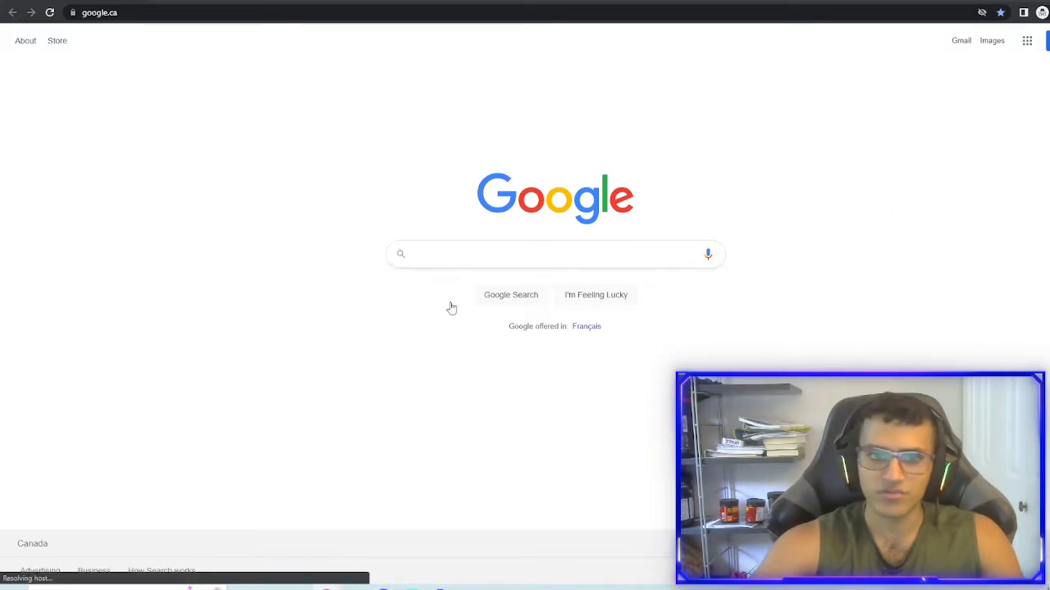
# Search Google for 'rpg assets free itchio'.
pyautogui.click(493, 247)
pyautogui.write('rpg')
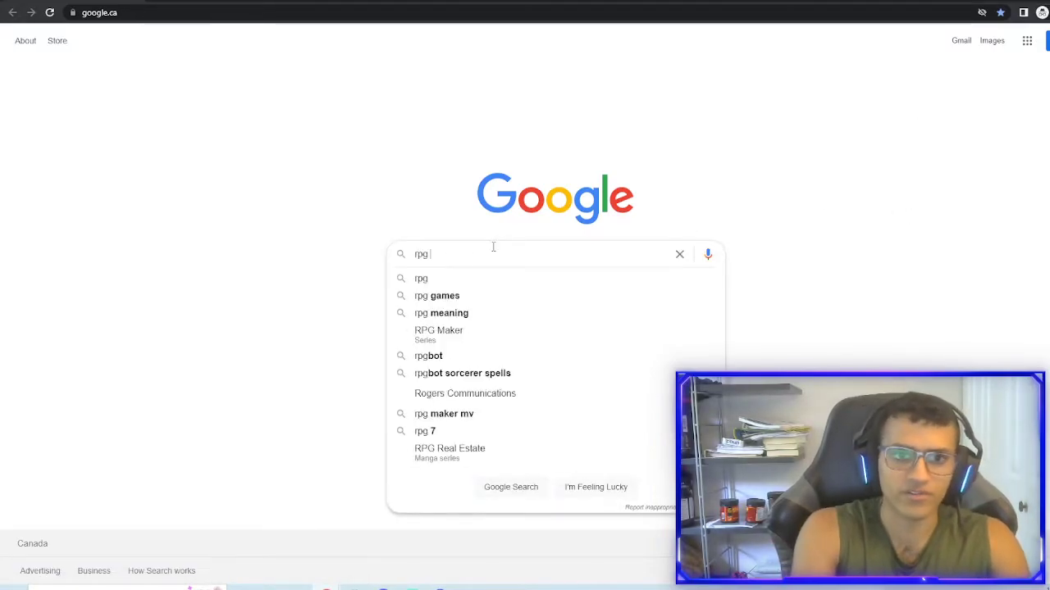
pyautogui.write(' asset')
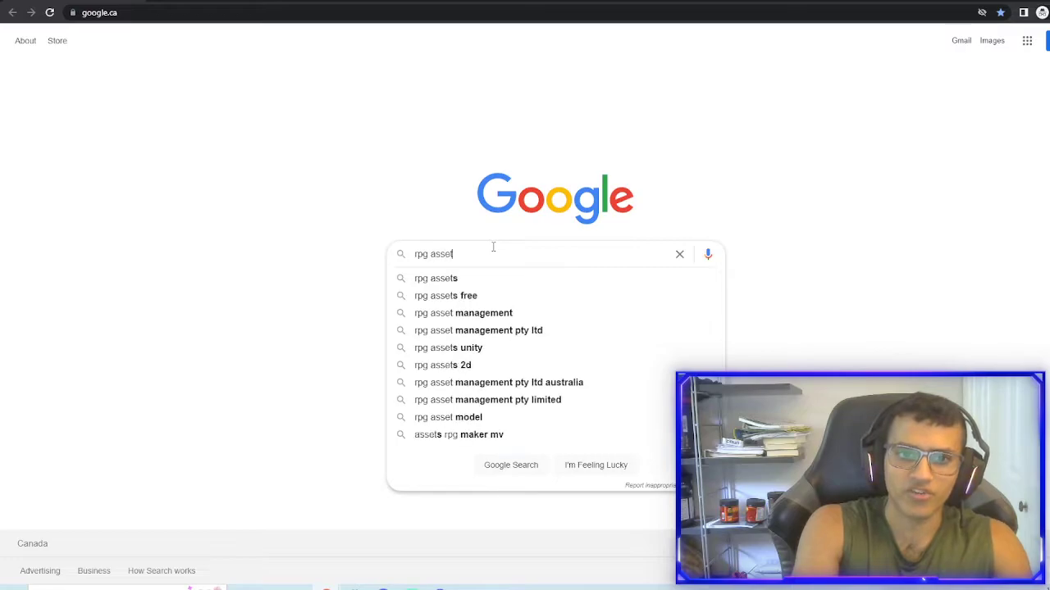
pyautogui.write('s free itchio')
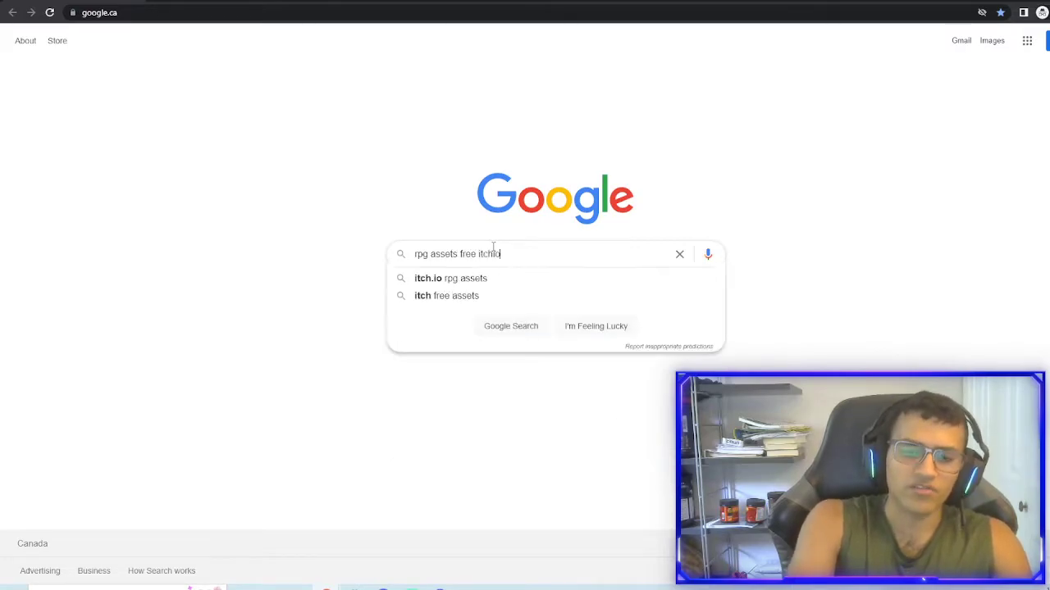
pyautogui.press('Return')
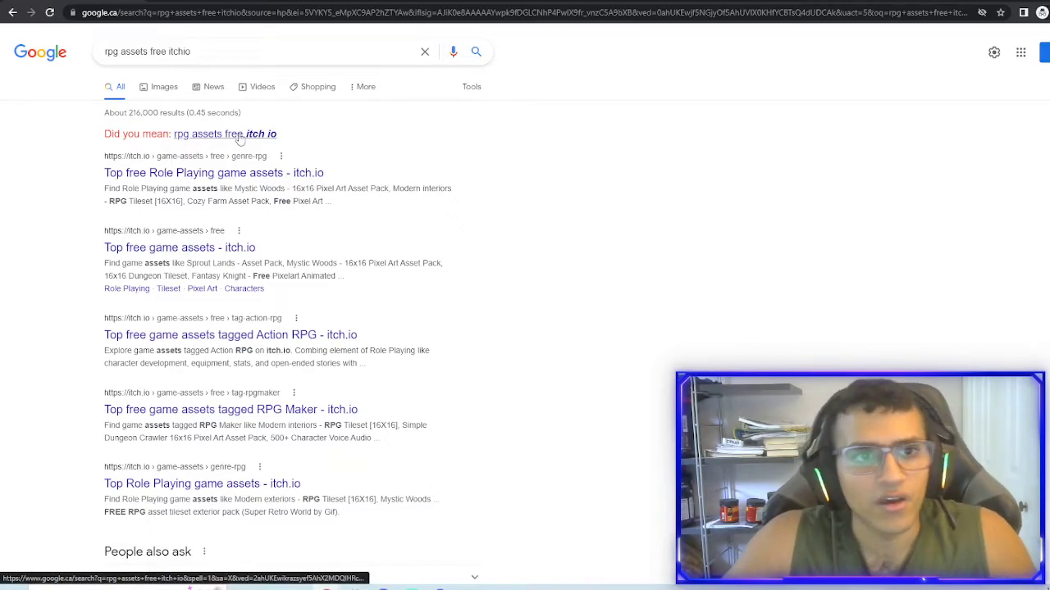
# Select the query words itchio, rpg, assets and free in the search box one by one.
pyautogui.doubleClick(171, 52)
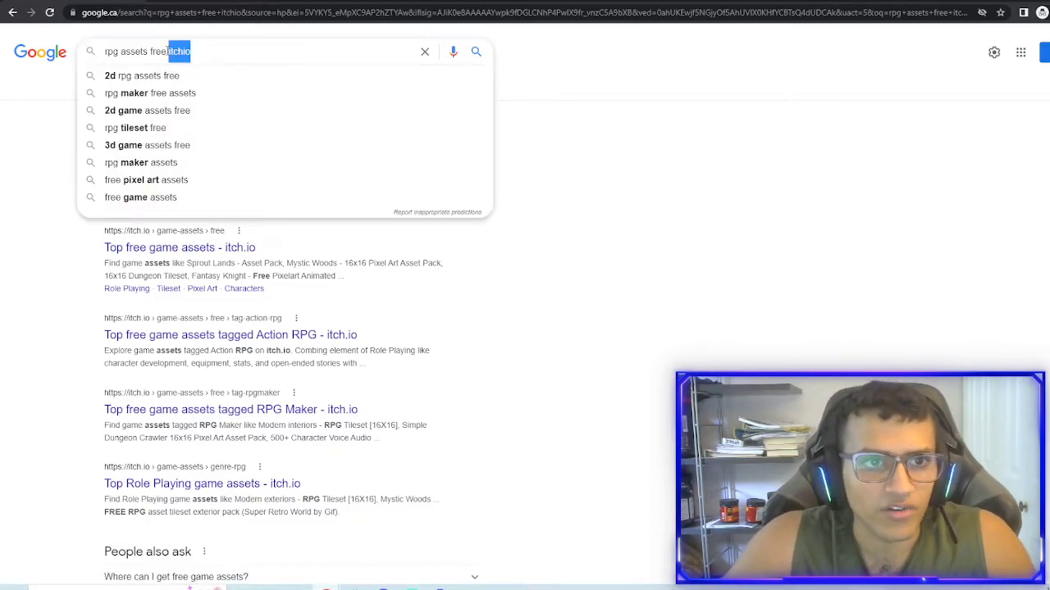
pyautogui.click(576, 184)
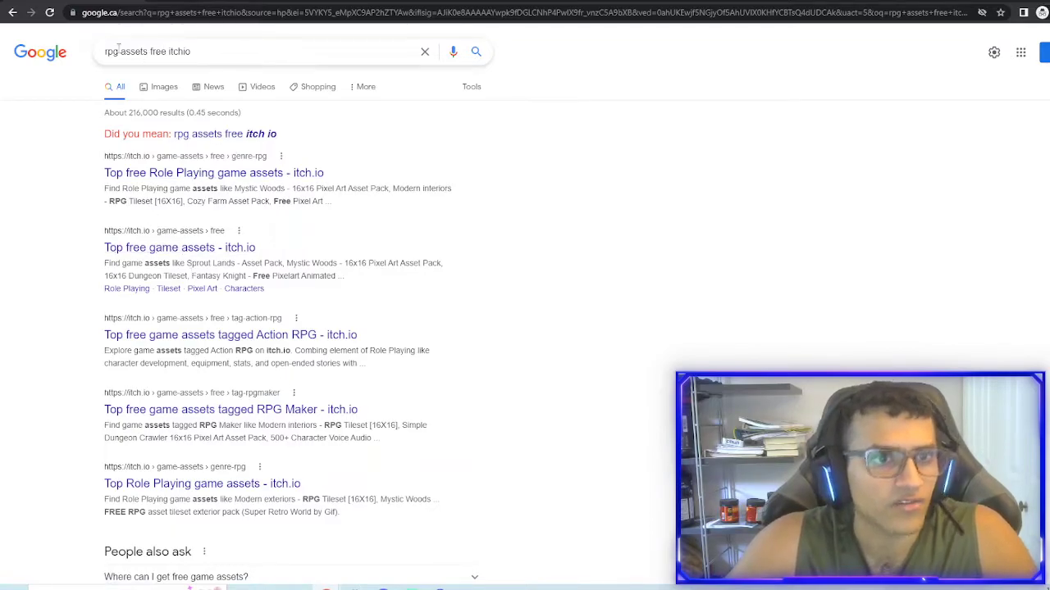
pyautogui.moveTo(121, 50); pyautogui.dragTo(103, 53)
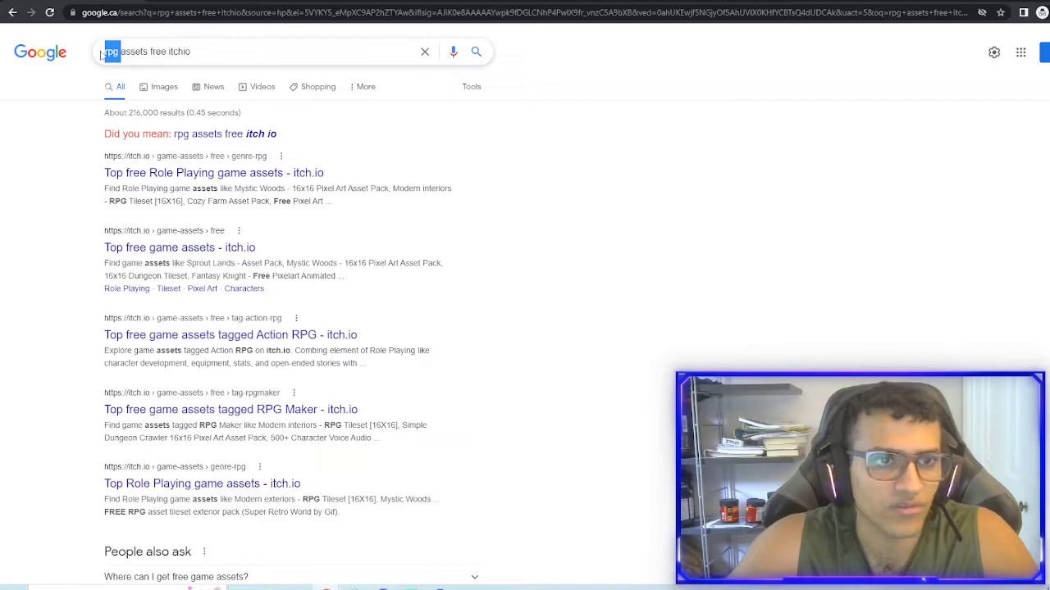
pyautogui.doubleClick(134, 52)
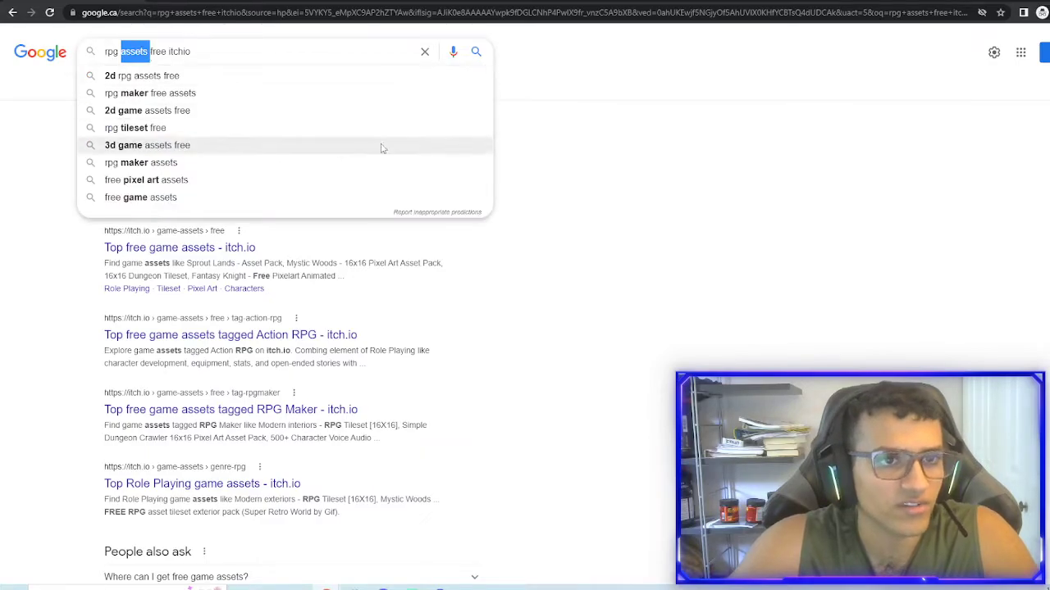
pyautogui.click(729, 196)
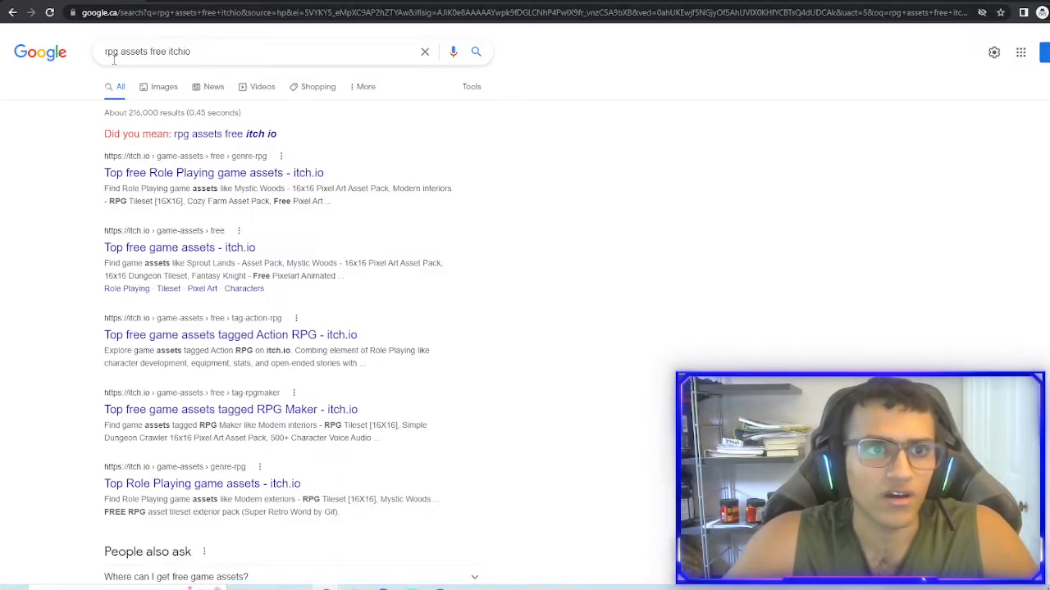
pyautogui.doubleClick(157, 52)
# Open itch.io's top free Role Playing assets listing, then the Mystic Woods pack page.
pyautogui.click(601, 193)
pyautogui.click(246, 173)
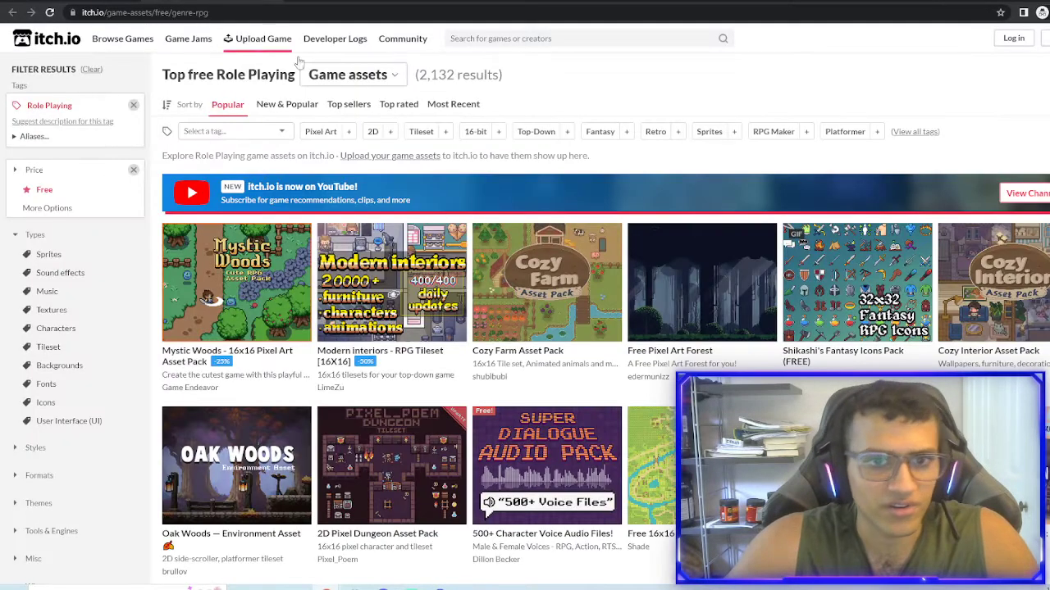
pyautogui.scroll(-3, 654, 464)
pyautogui.scroll(2, 655, 465)
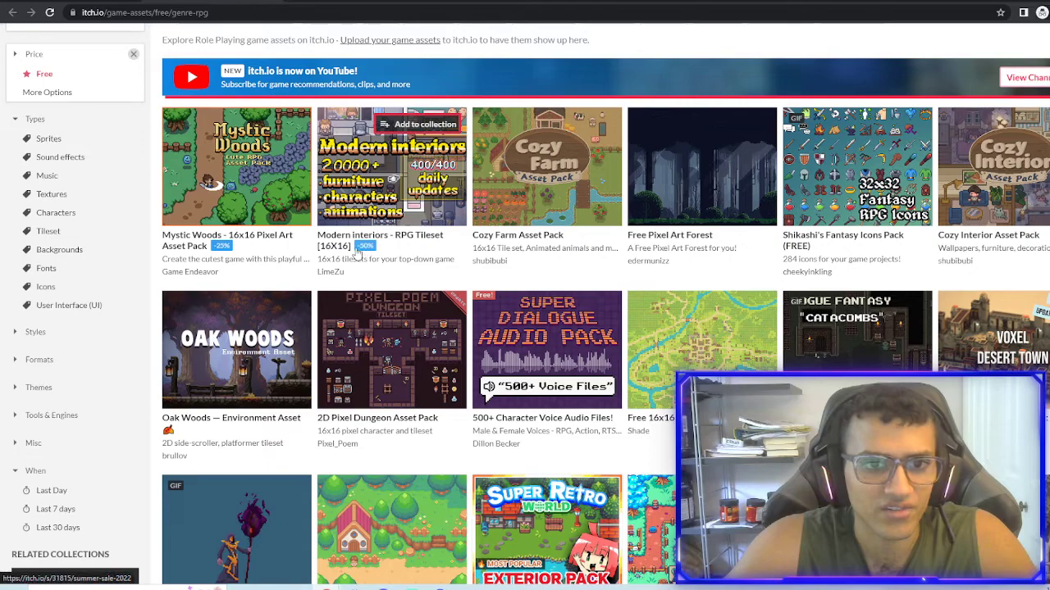
pyautogui.scroll(-1, 367, 255)
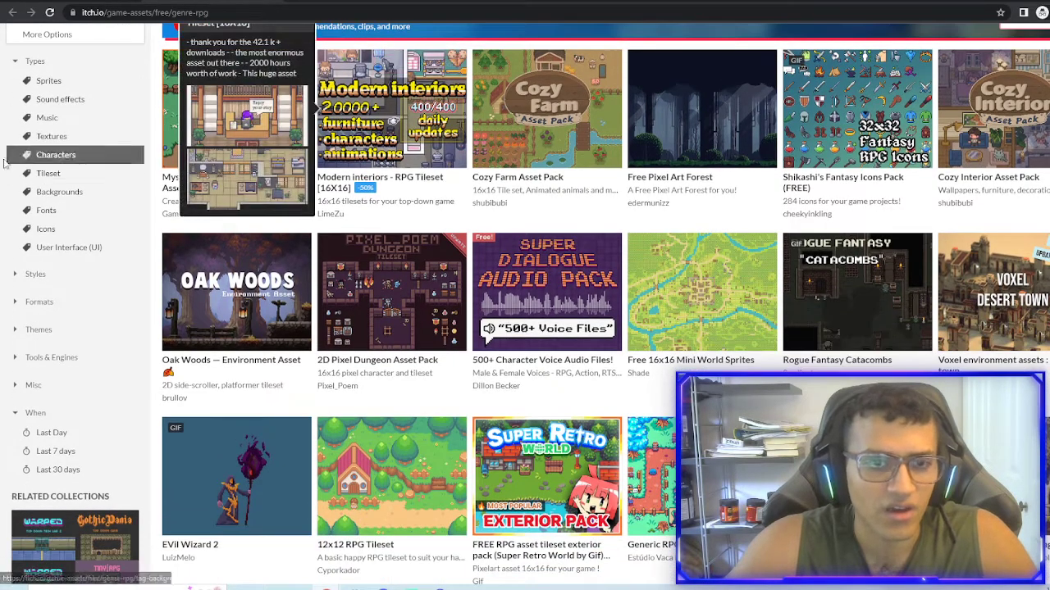
pyautogui.click(257, 177)
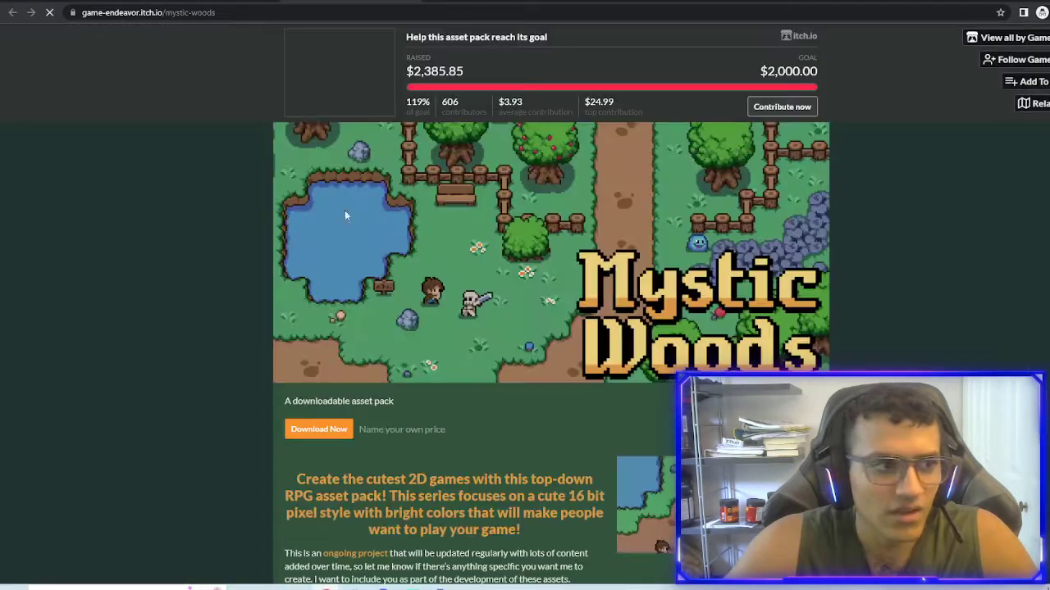
# Download the free mystic_woods_free_v0.2.zip without paying and open it in WinRAR.
pyautogui.scroll(-5, 344, 210)
pyautogui.scroll(-15, 433, 312)
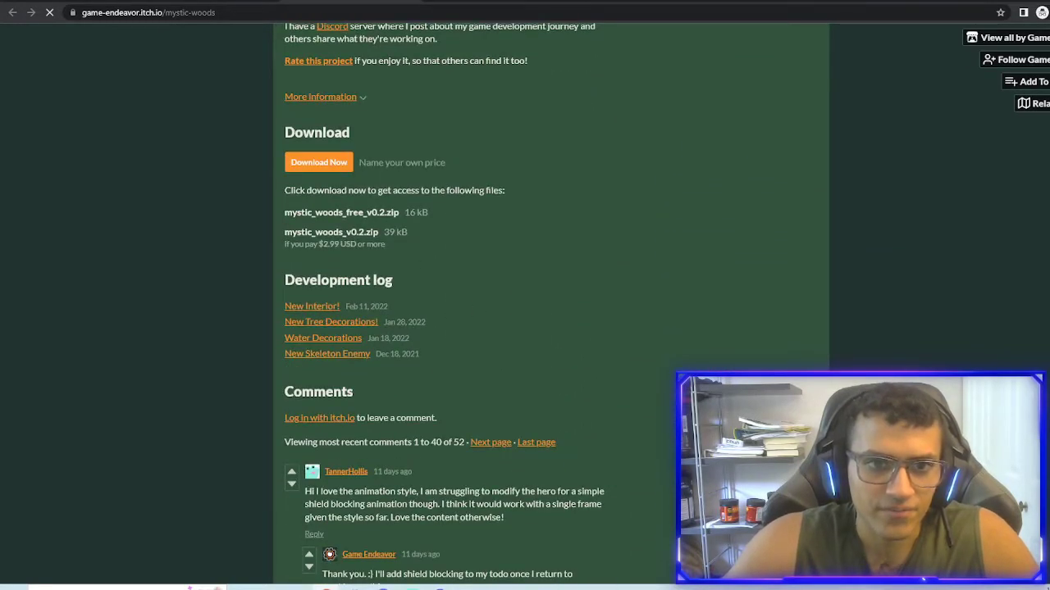
pyautogui.moveTo(284, 213); pyautogui.dragTo(398, 214)
pyautogui.moveTo(284, 232); pyautogui.dragTo(367, 244)
pyautogui.click(396, 212)
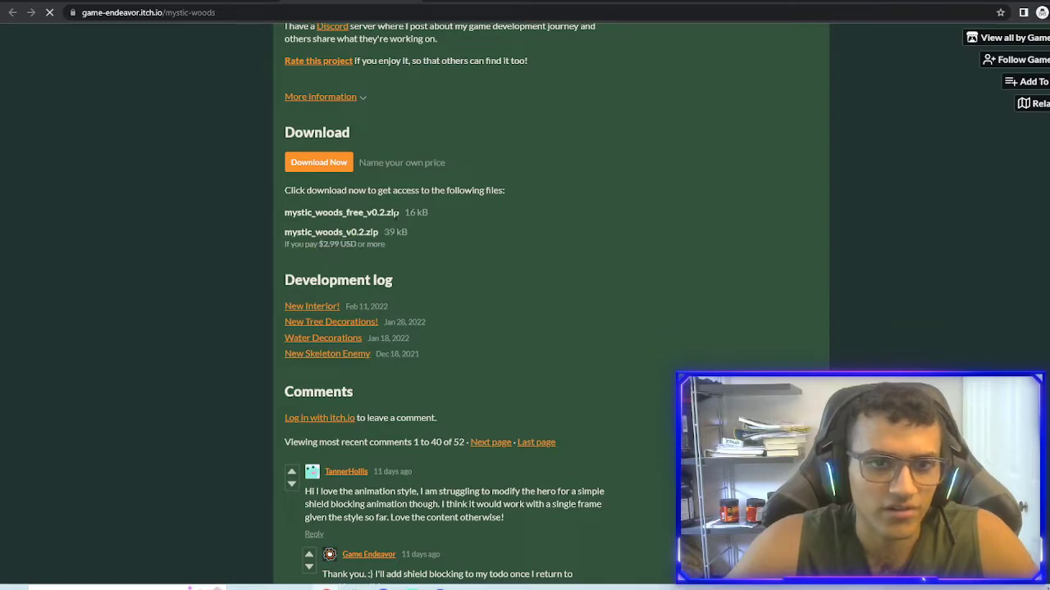
pyautogui.click(328, 164)
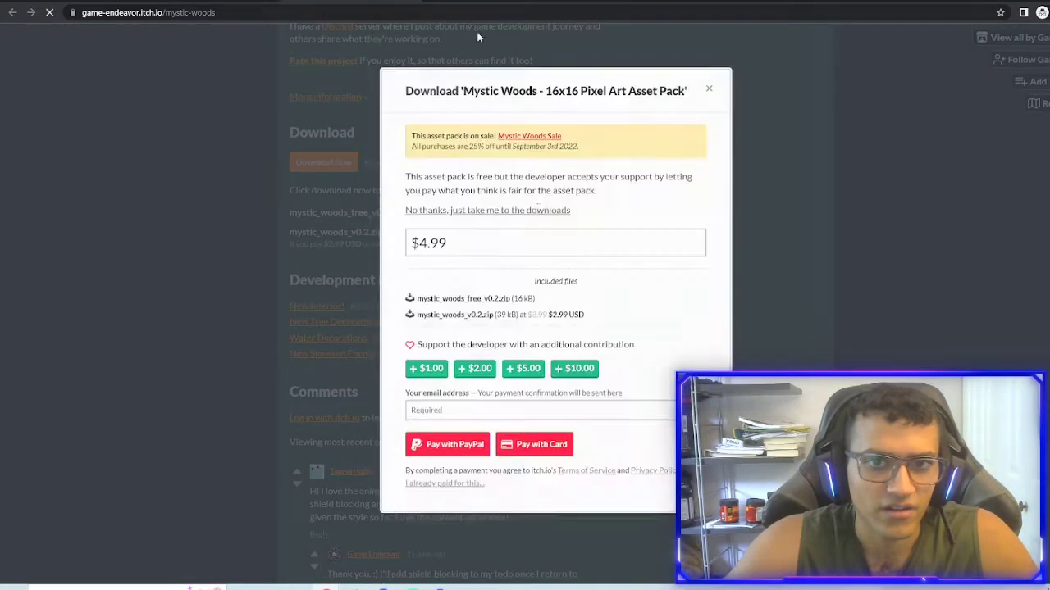
pyautogui.click(522, 210)
pyautogui.click(324, 159)
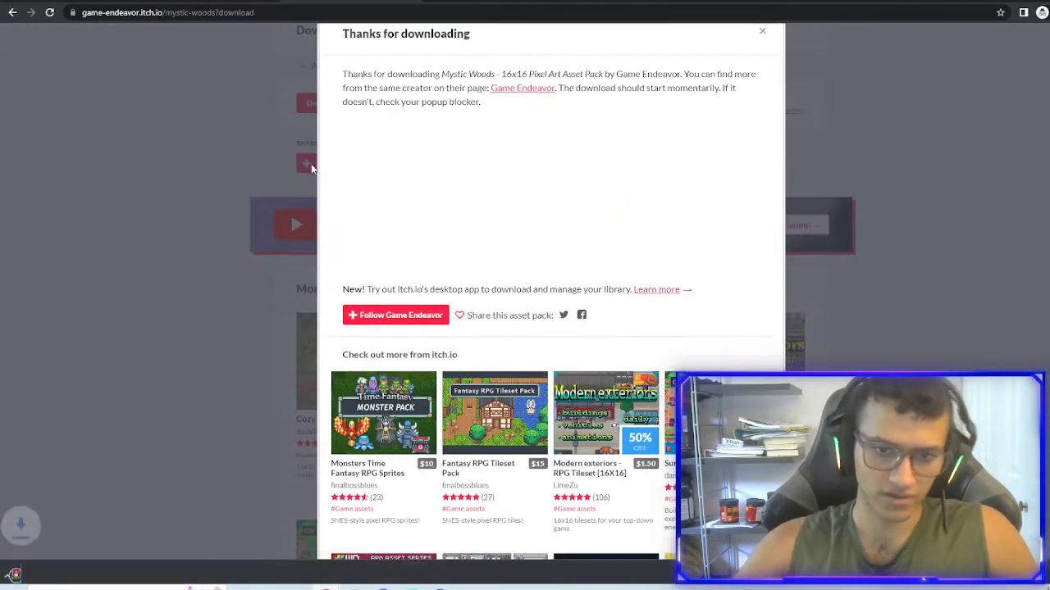
pyautogui.click(59, 569)
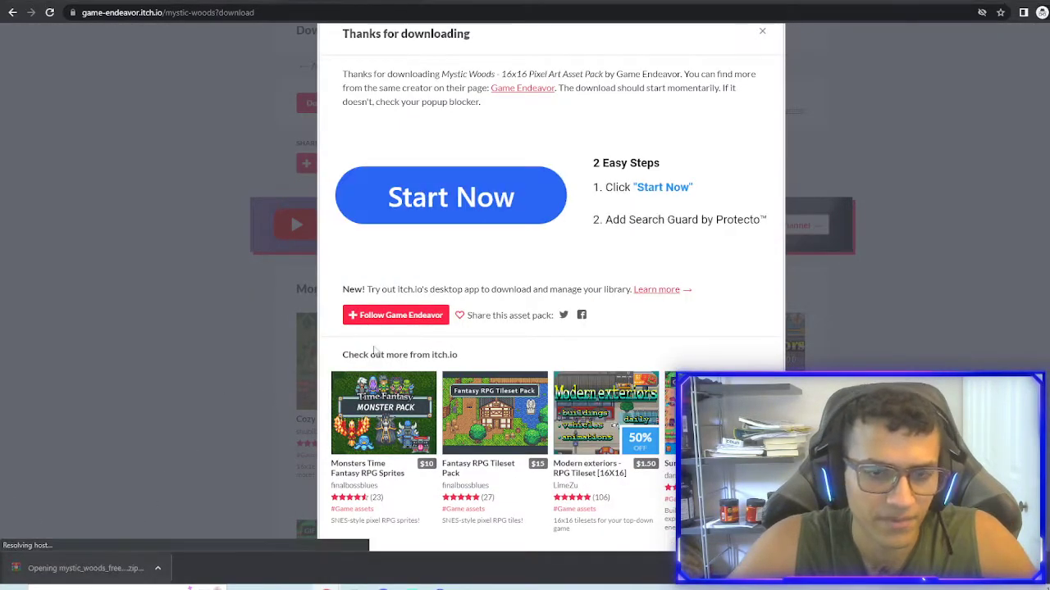
# Open the archive's characters folder and preview the player.png sprite.
pyautogui.press('Down')
pyautogui.press('Return')
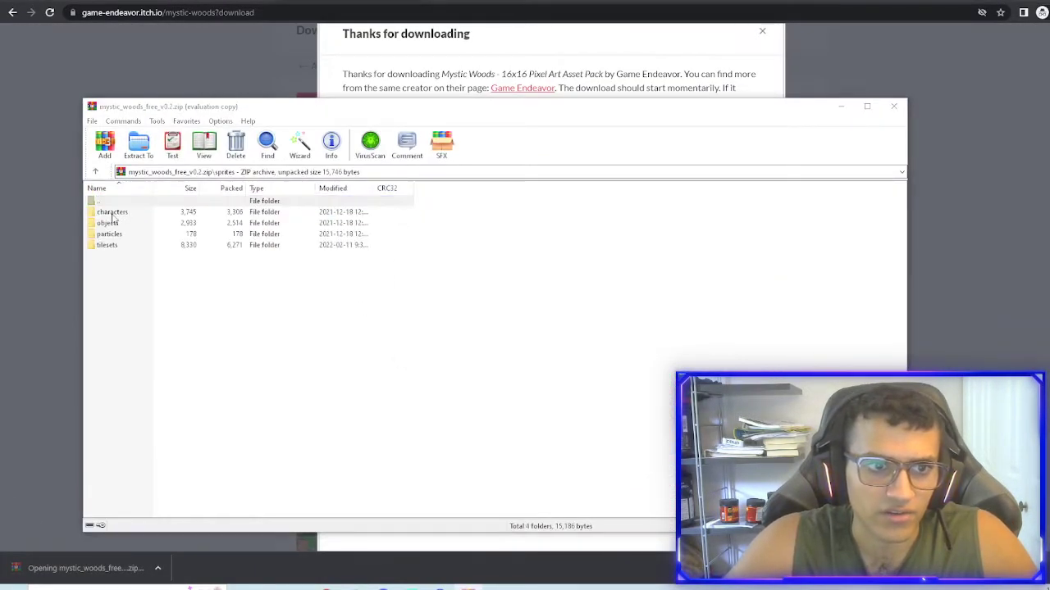
pyautogui.press('Escape')
pyautogui.doubleClick(113, 211)
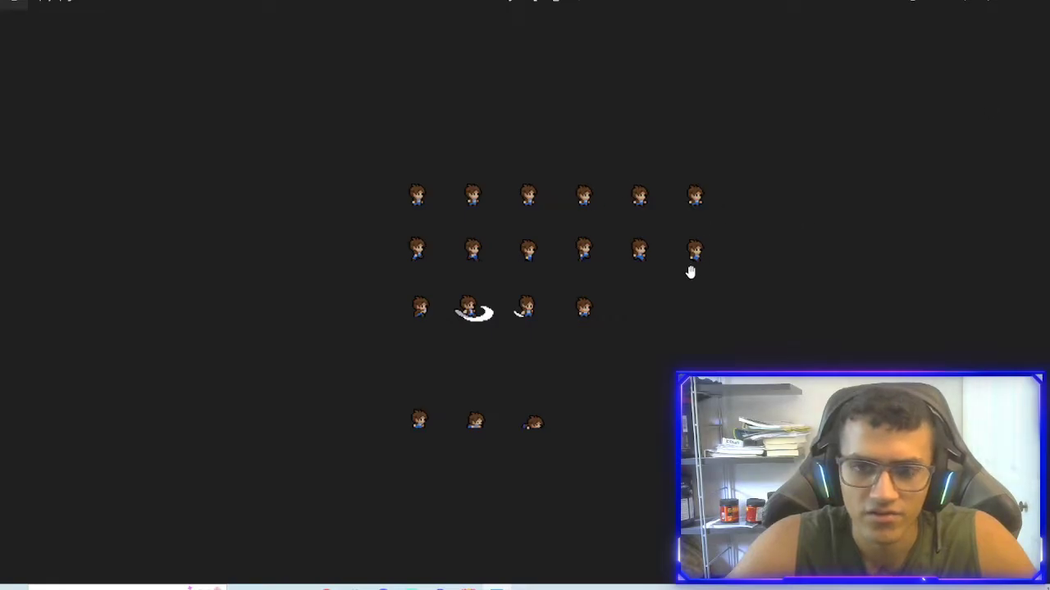
pyautogui.press('Escape')
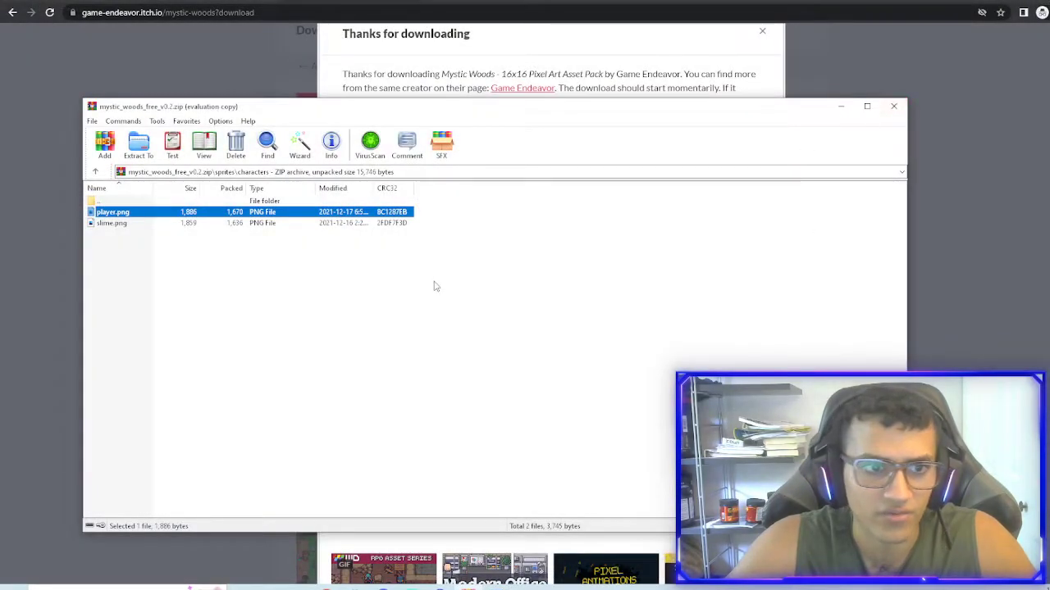
# Go back to the objects folder and preview the chest_01.png sprite.
pyautogui.press('BackSpace')
pyautogui.doubleClick(115, 223)
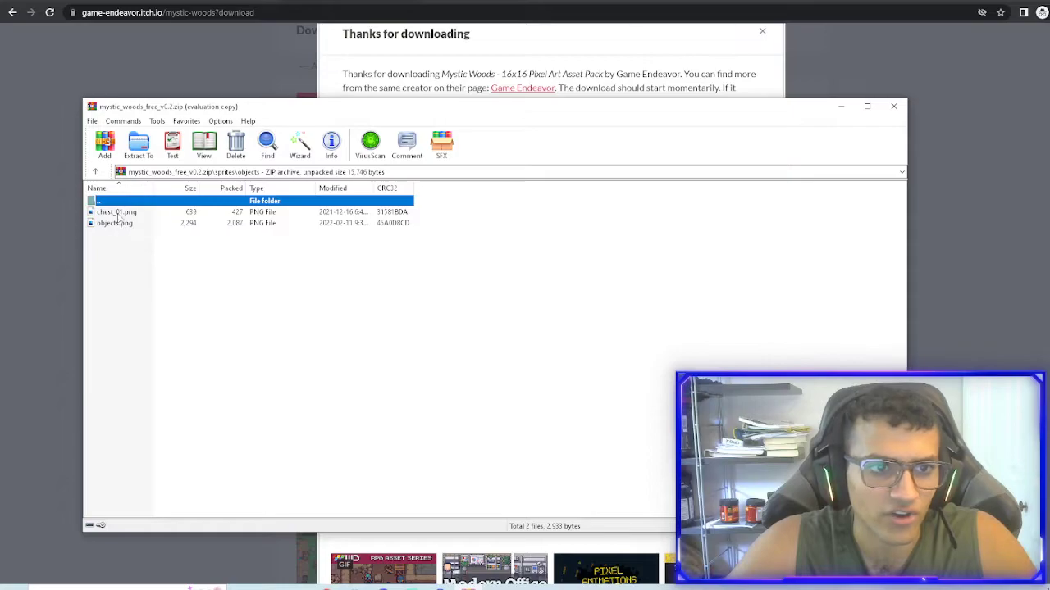
pyautogui.doubleClick(117, 212)
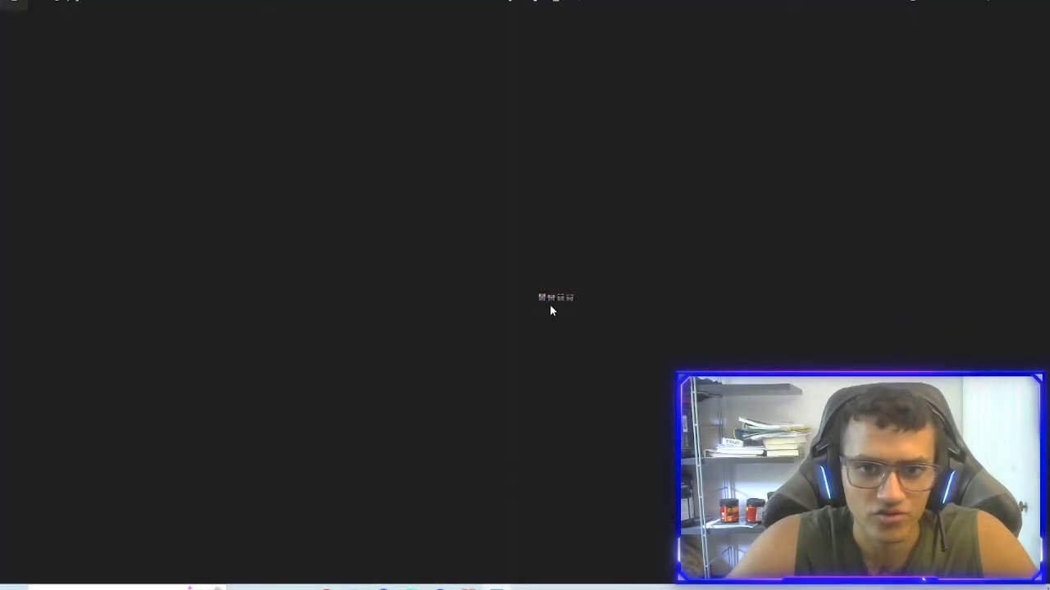
pyautogui.press('Escape')
# Close WinRAR and the thanks message, then return to the free RPG assets listing.
pyautogui.click(899, 106)
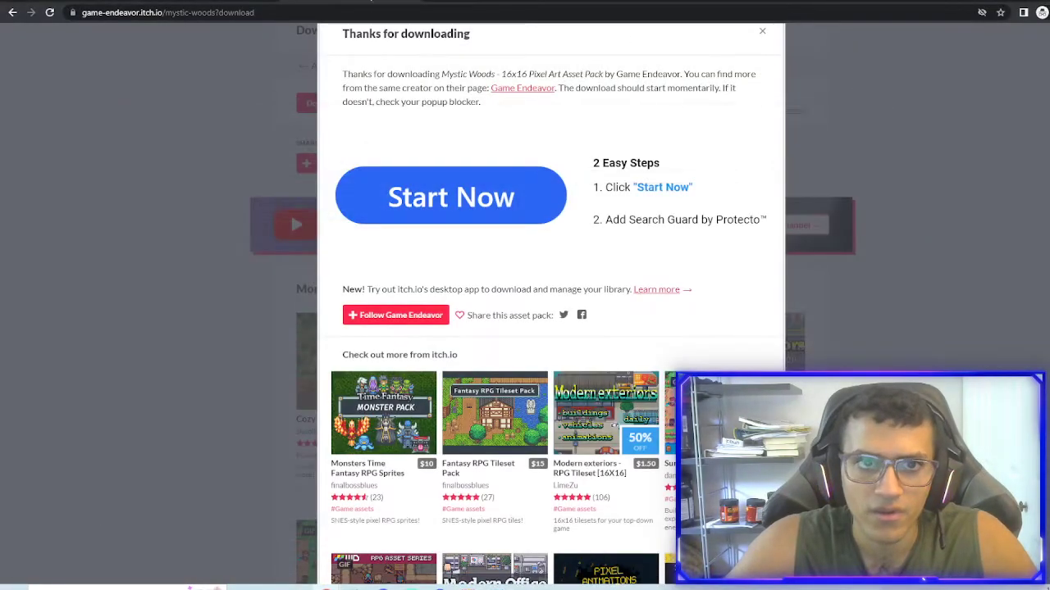
pyautogui.click(841, 298)
pyautogui.scroll(1, 511, 235)
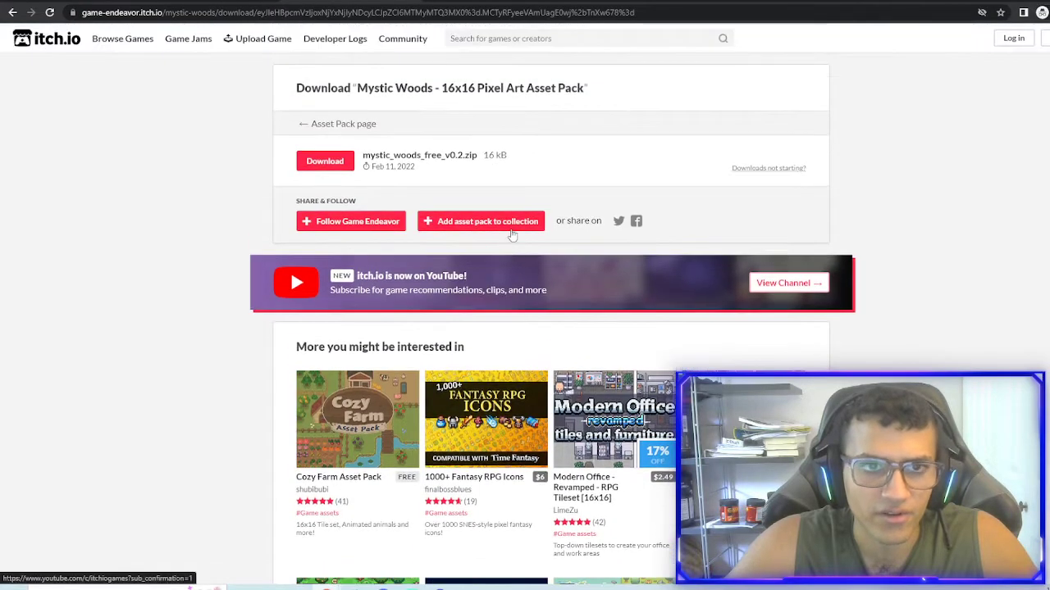
pyautogui.hotkey('alt', 'Left')
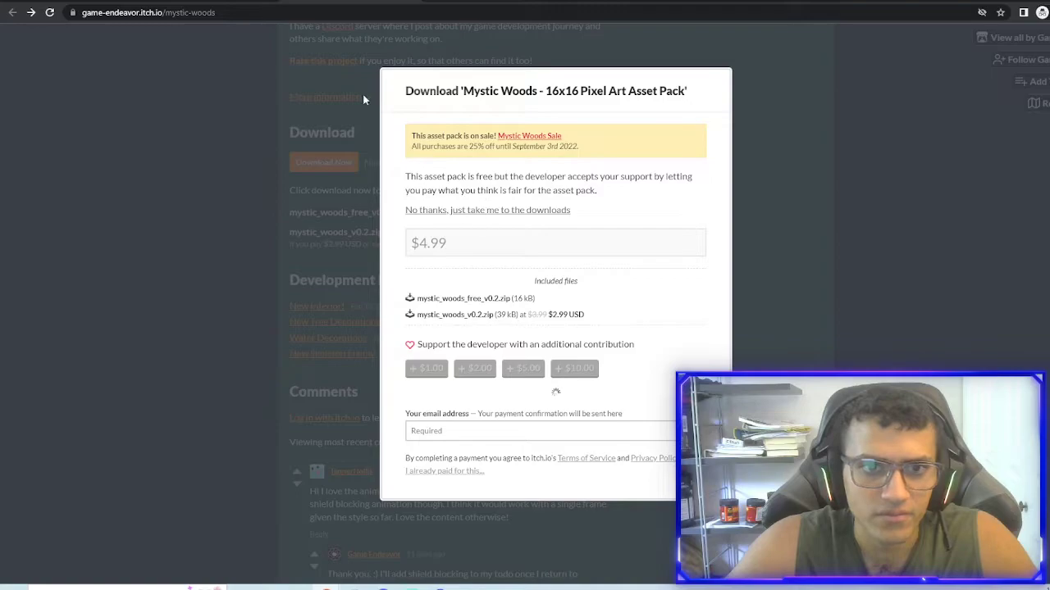
pyautogui.hotkey('alt', 'Left')
pyautogui.hotkey('alt', 'Right')
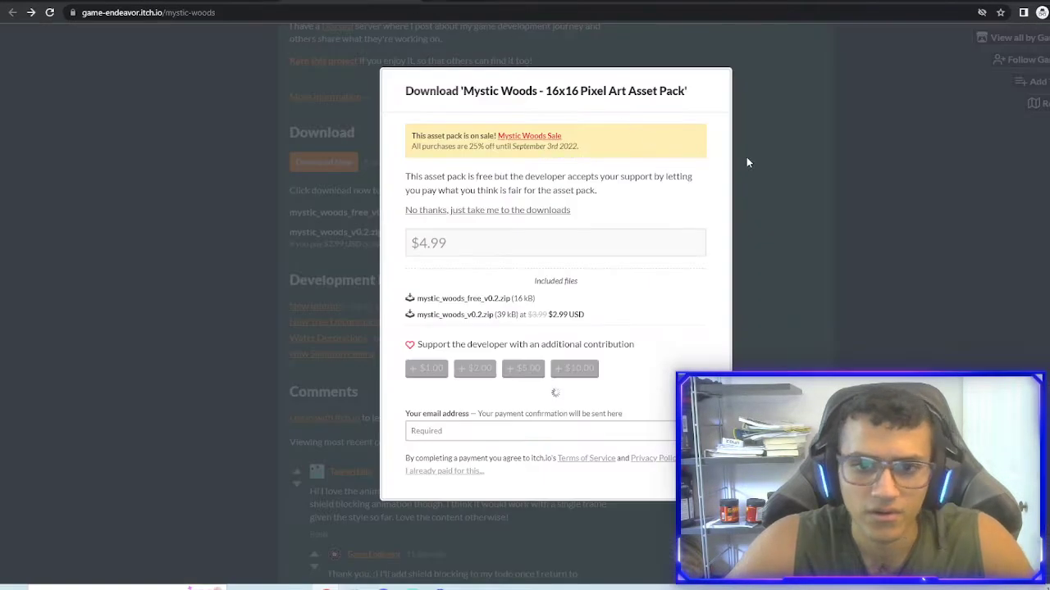
pyautogui.hotkey('alt', 'Left')
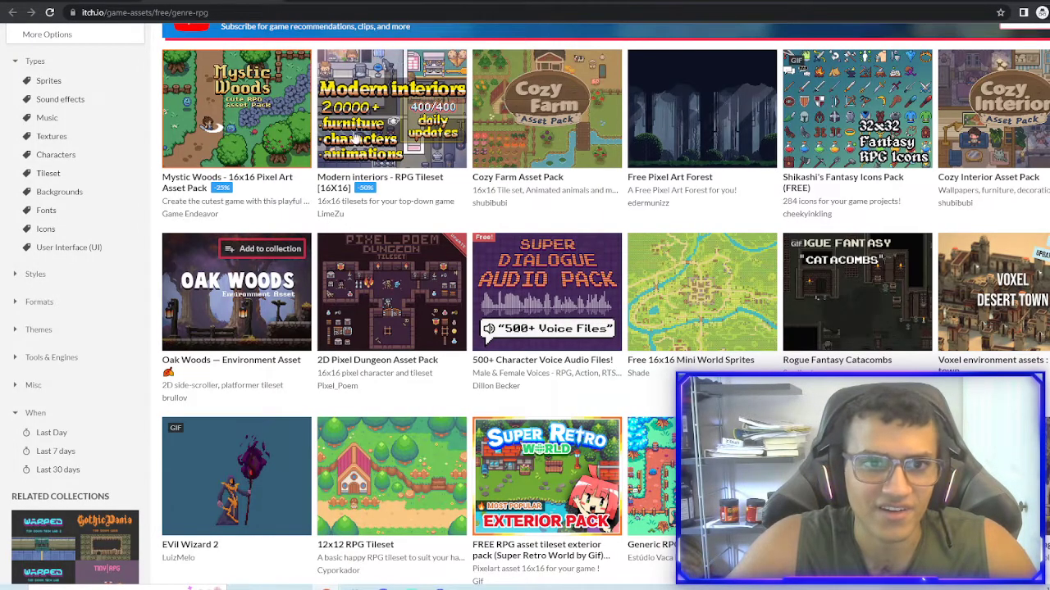
pyautogui.scroll(-1, 364, 492)
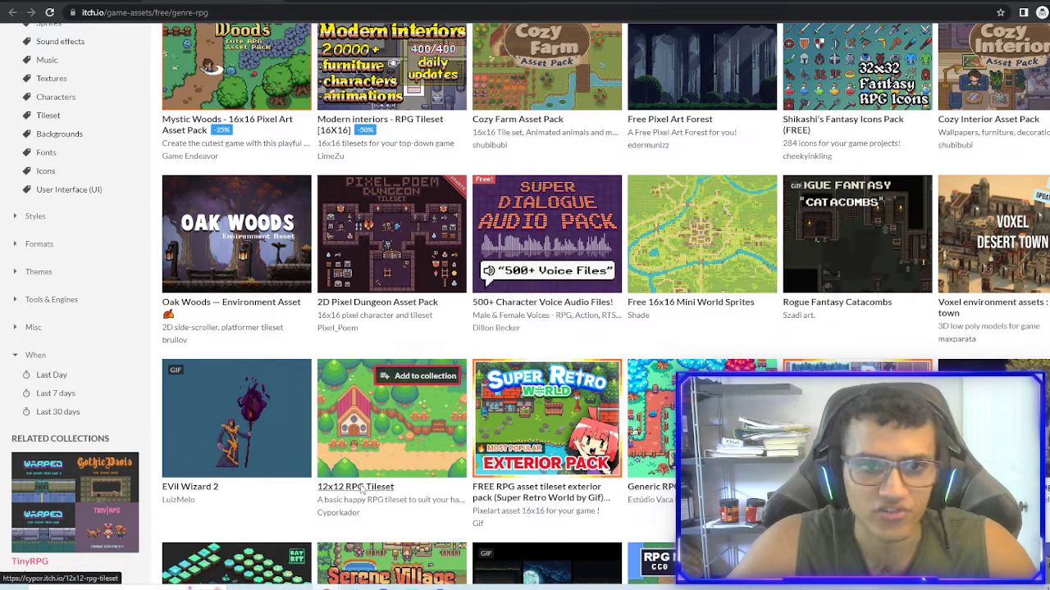
pyautogui.scroll(1, 355, 489)
# Open the 12x12 RPG Tileset page, then return to the RPG asset listing.
pyautogui.moveTo(255, 146)
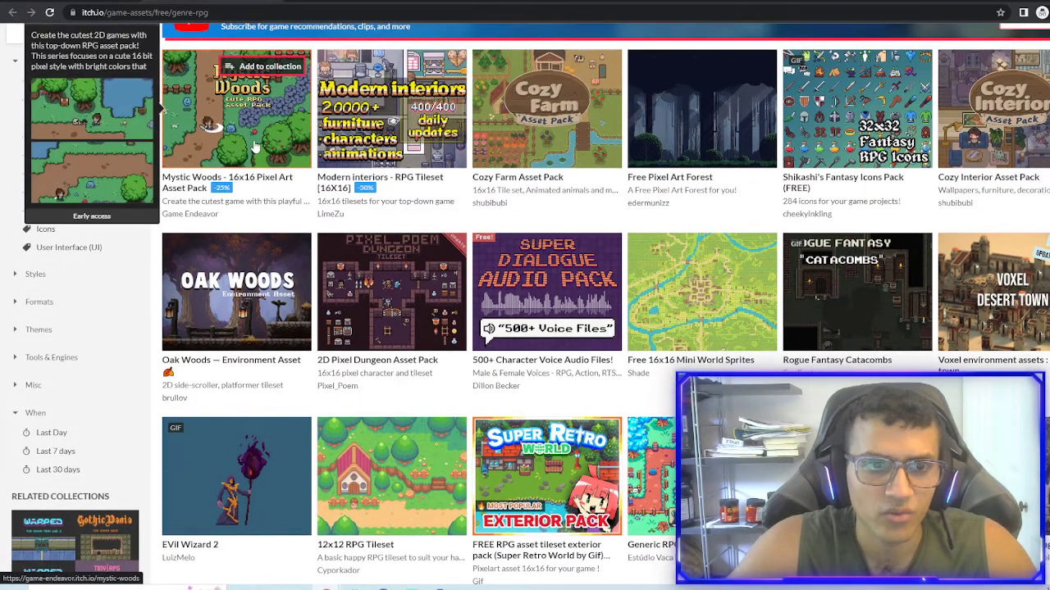
pyautogui.click(391, 476)
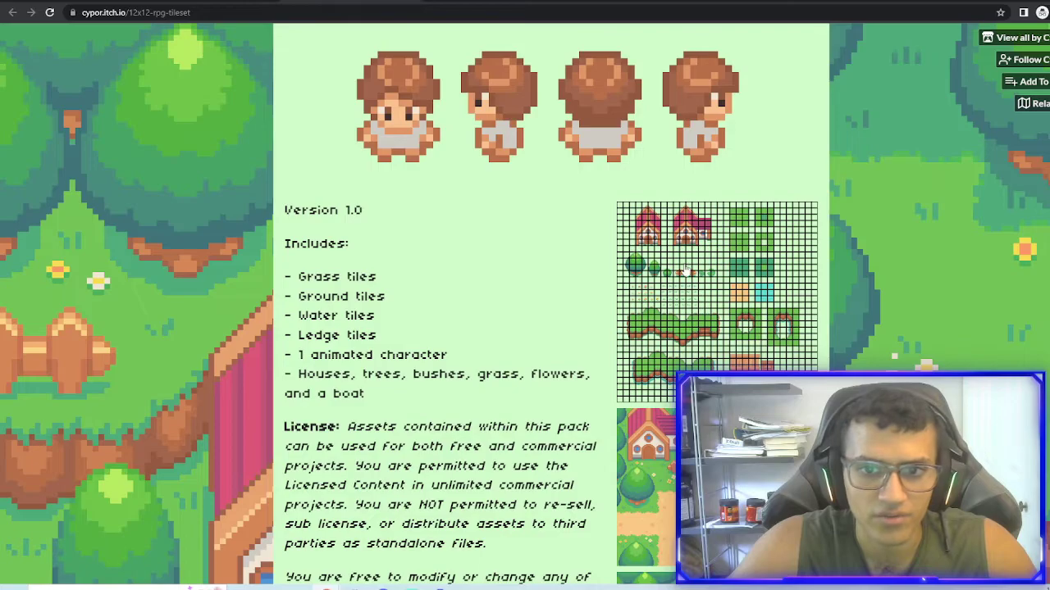
pyautogui.scroll(-4, 686, 272)
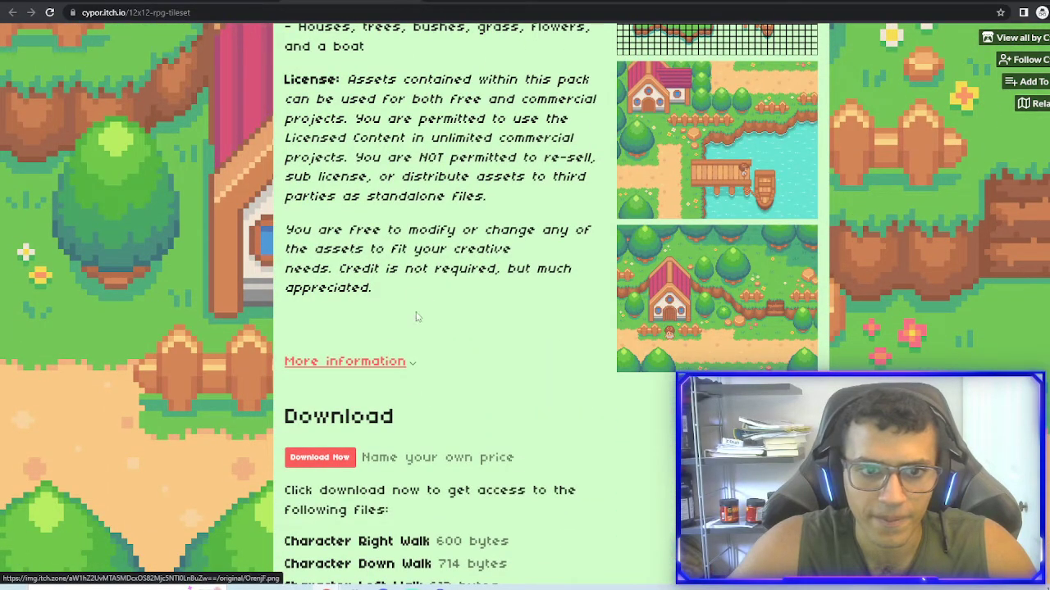
pyautogui.hotkey('alt', 'Left')
pyautogui.scroll(2, 242, 274)
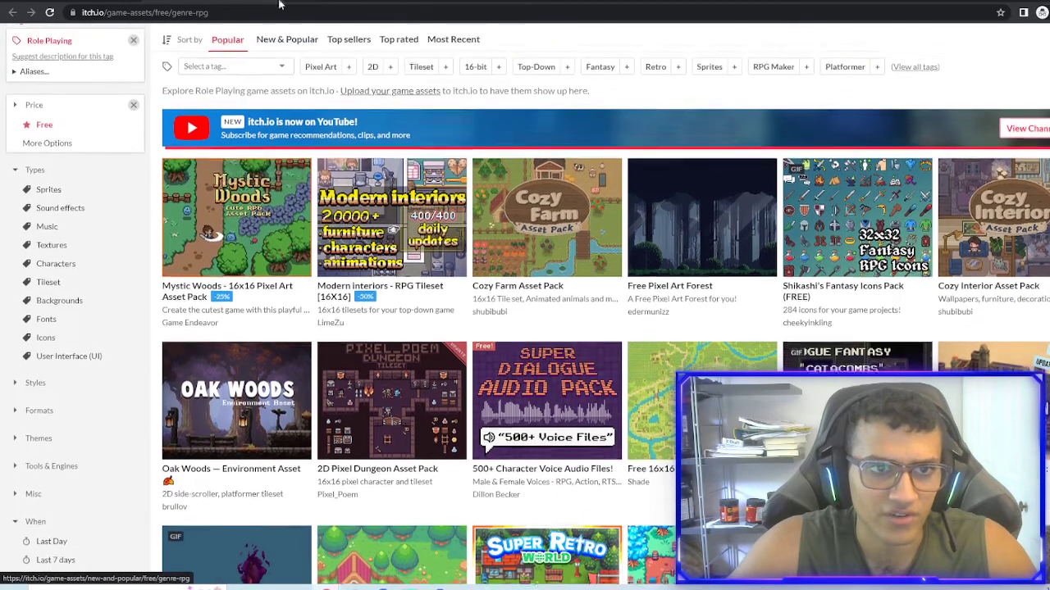
# Visit Game Endeavor's creator page and the Mystic Woods page, then go back to the listing.
pyautogui.click(179, 322)
pyautogui.scroll(-2, 685, 320)
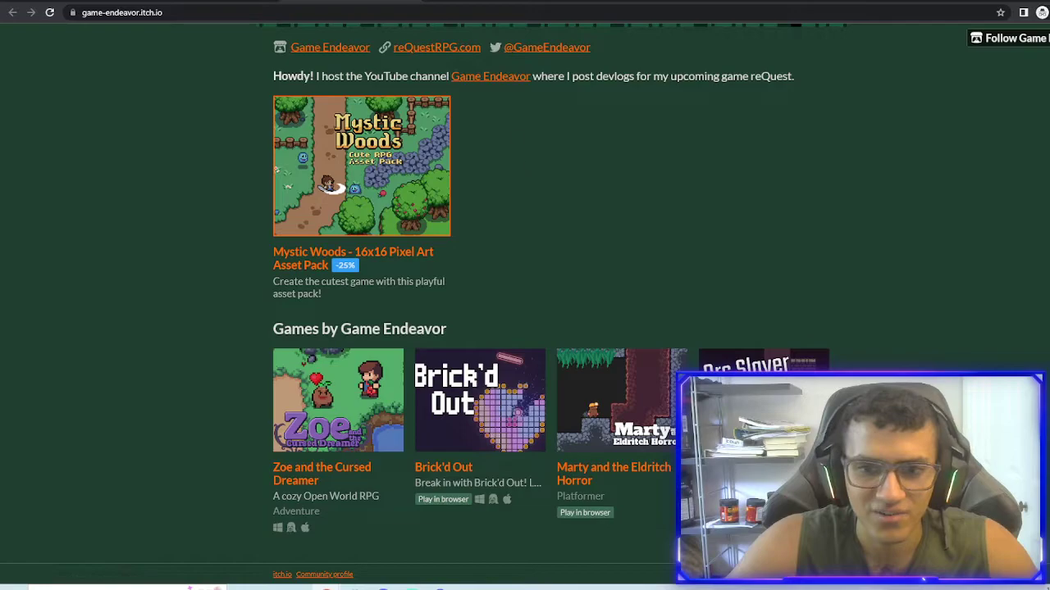
pyautogui.click(361, 164)
pyautogui.scroll(-4, 408, 372)
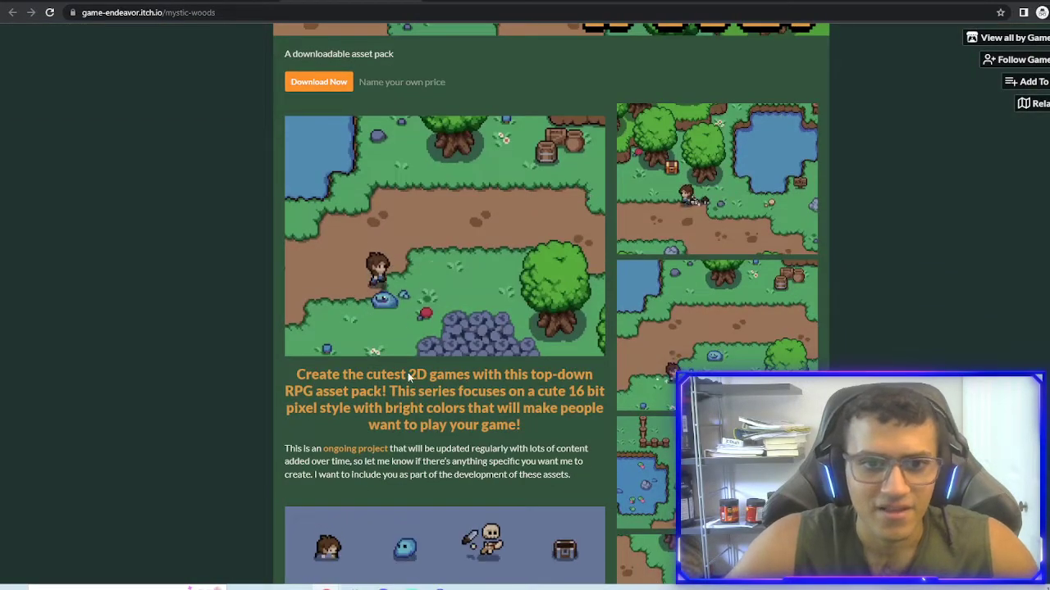
pyautogui.scroll(-3, 496, 314)
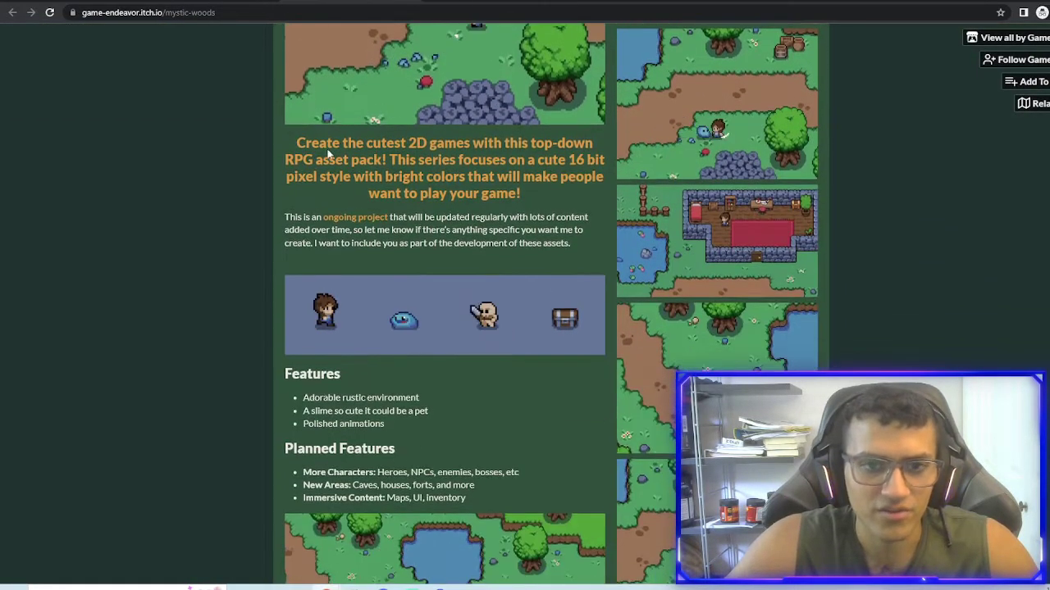
pyautogui.scroll(-3, 328, 154)
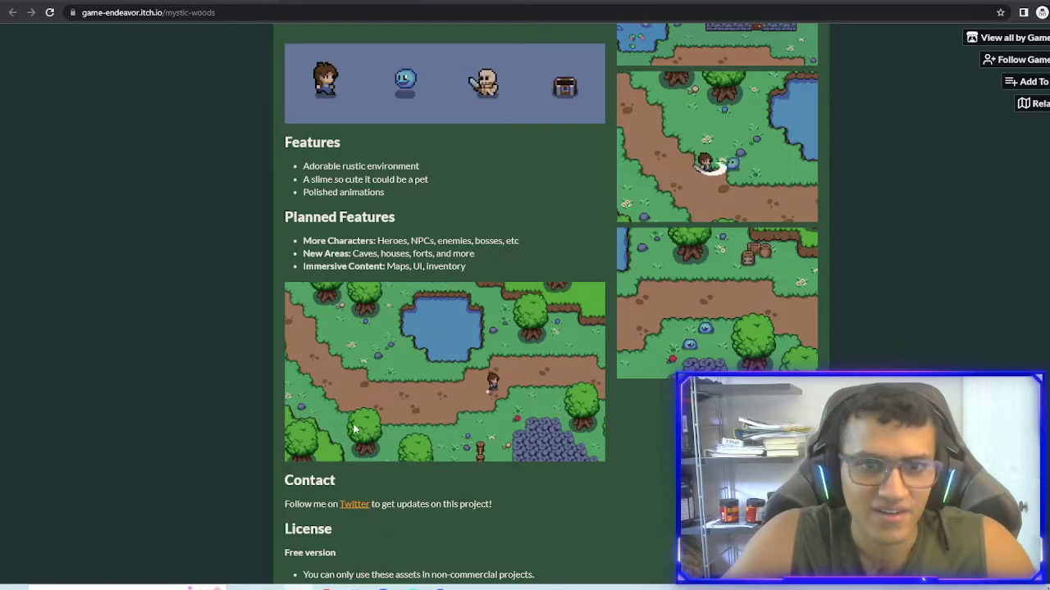
pyautogui.scroll(10, 592, 277)
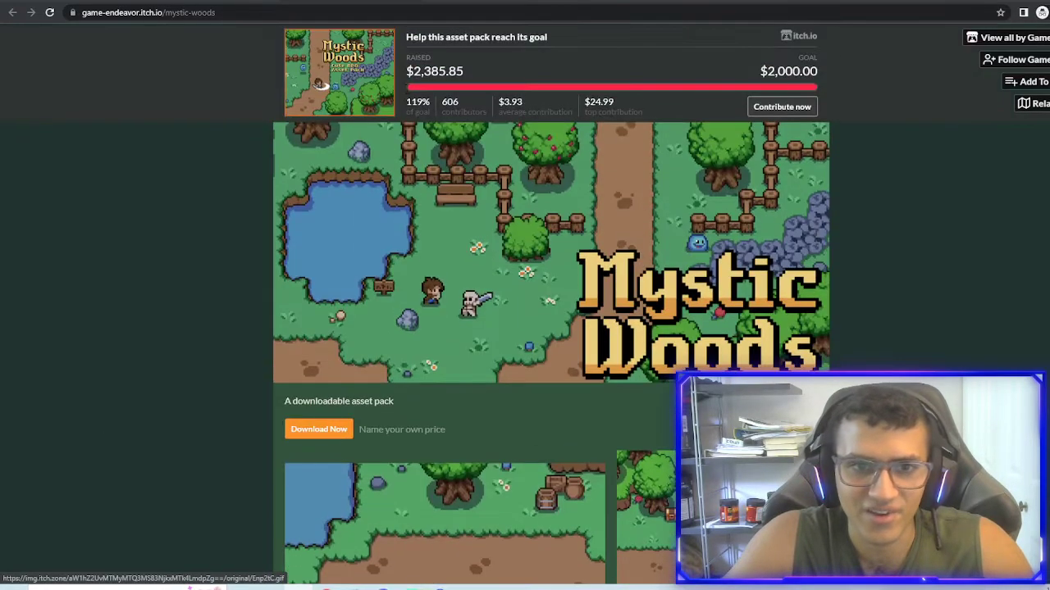
pyautogui.hotkey('alt', 'Left')
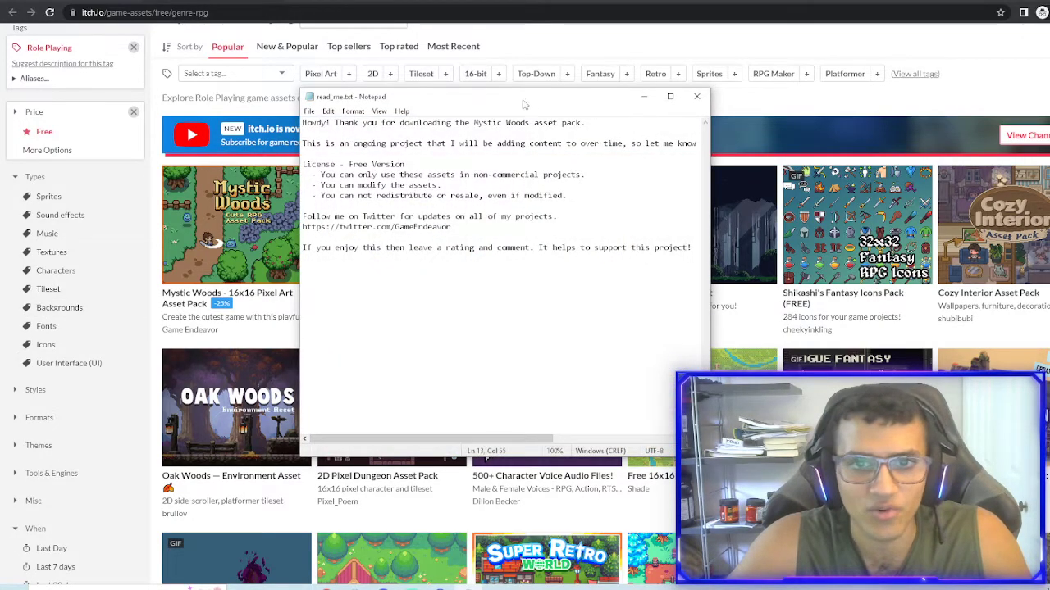
# Highlight the non-commercial use and no-redistribution licence lines in read_me.txt.
pyautogui.moveTo(396, 101); pyautogui.dragTo(428, 104)
pyautogui.moveTo(662, 249); pyautogui.dragTo(338, 125)
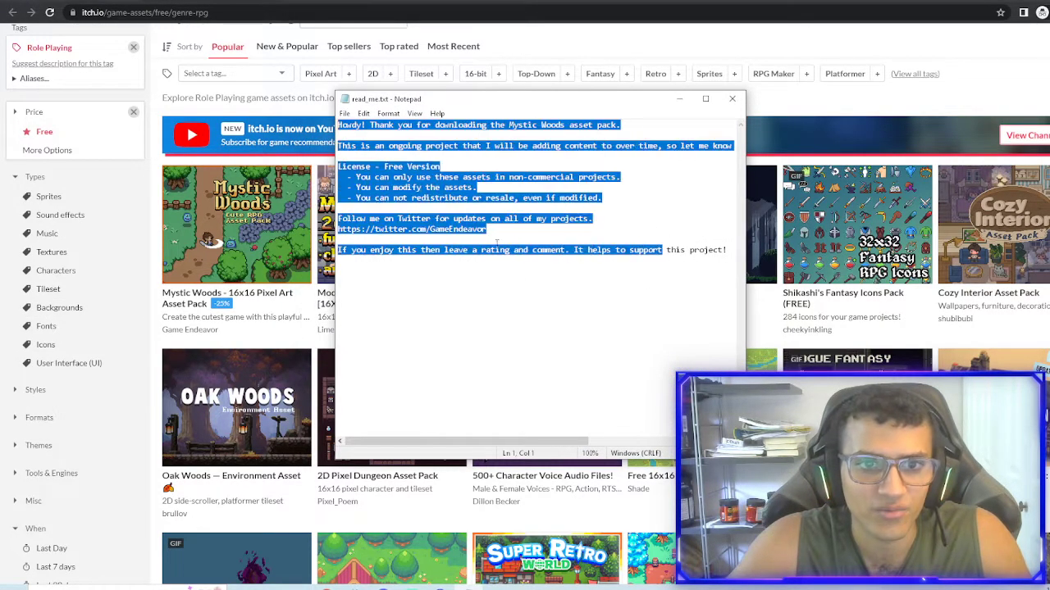
pyautogui.click(546, 250)
pyautogui.moveTo(357, 176); pyautogui.dragTo(615, 179)
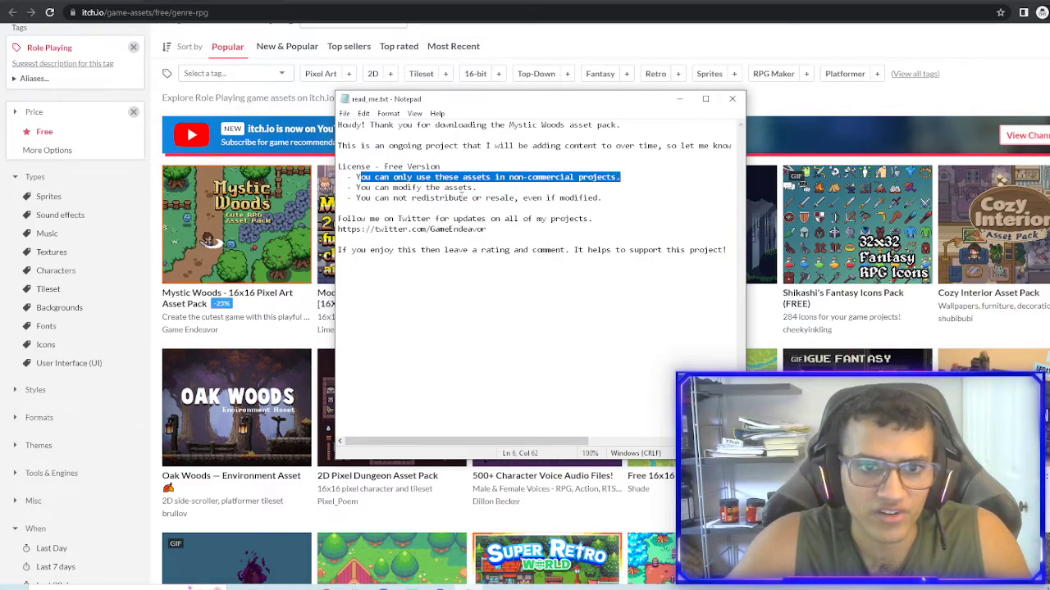
pyautogui.moveTo(355, 187); pyautogui.dragTo(604, 197)
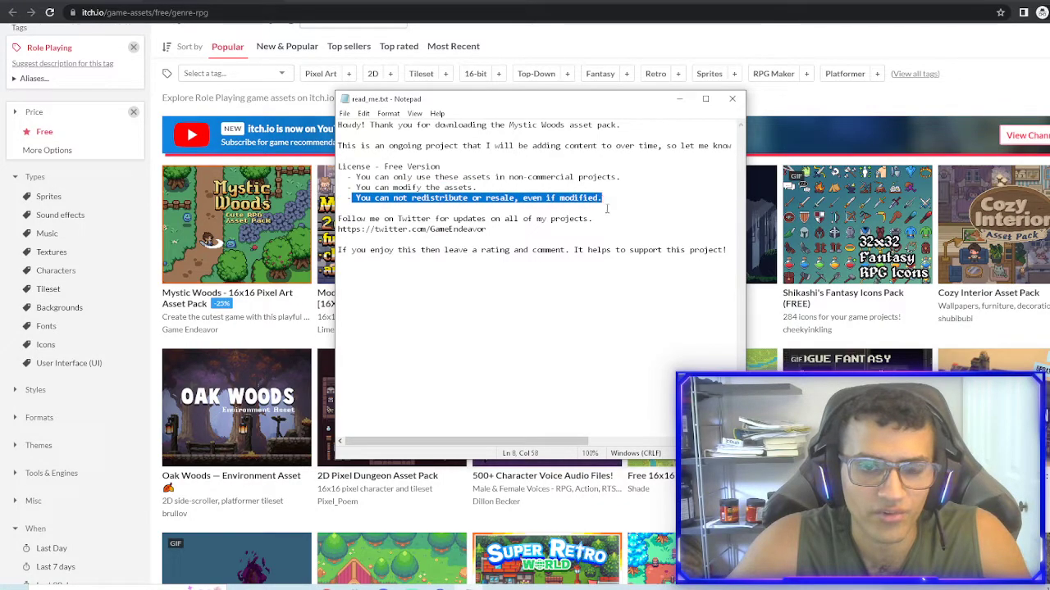
pyautogui.click(608, 210)
pyautogui.moveTo(527, 308); pyautogui.dragTo(338, 123)
pyautogui.click(526, 298)
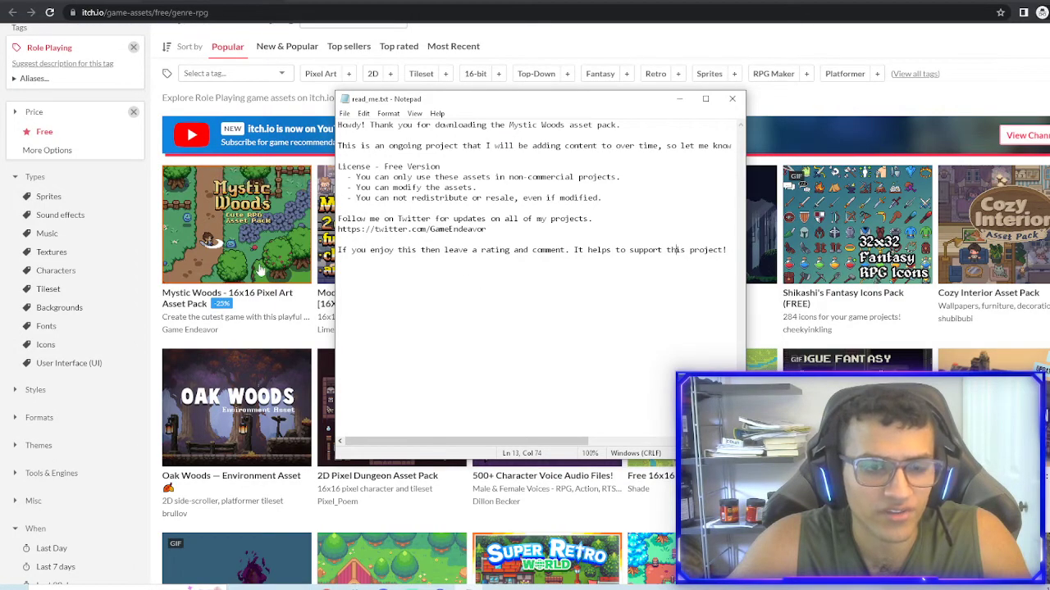
pyautogui.click(711, 308)
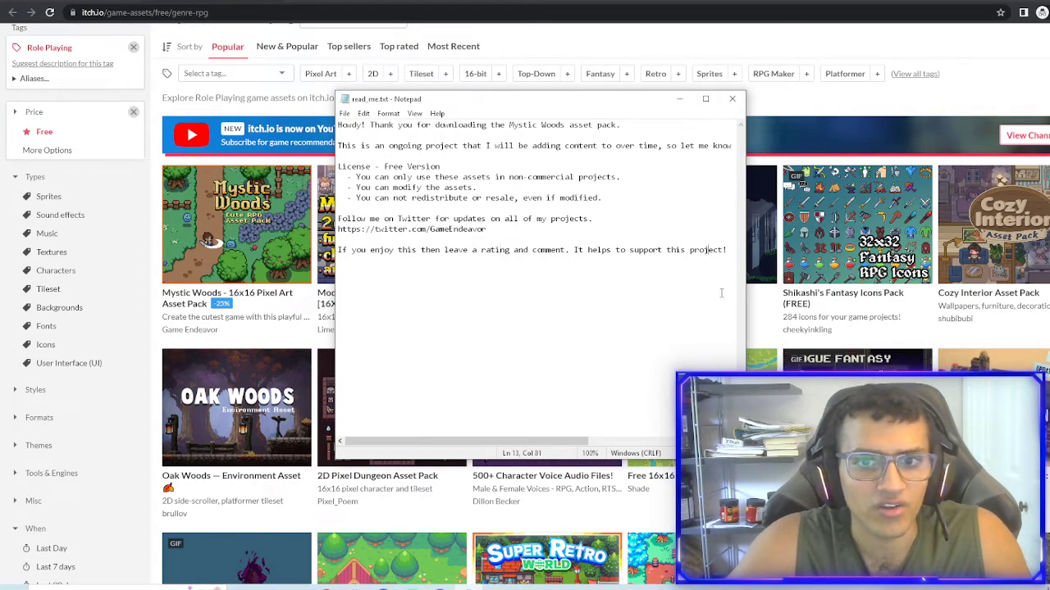
# Widen the Notepad window to read the ongoing project line, then close read_me.txt.
pyautogui.moveTo(746, 251); pyautogui.dragTo(1007, 214)
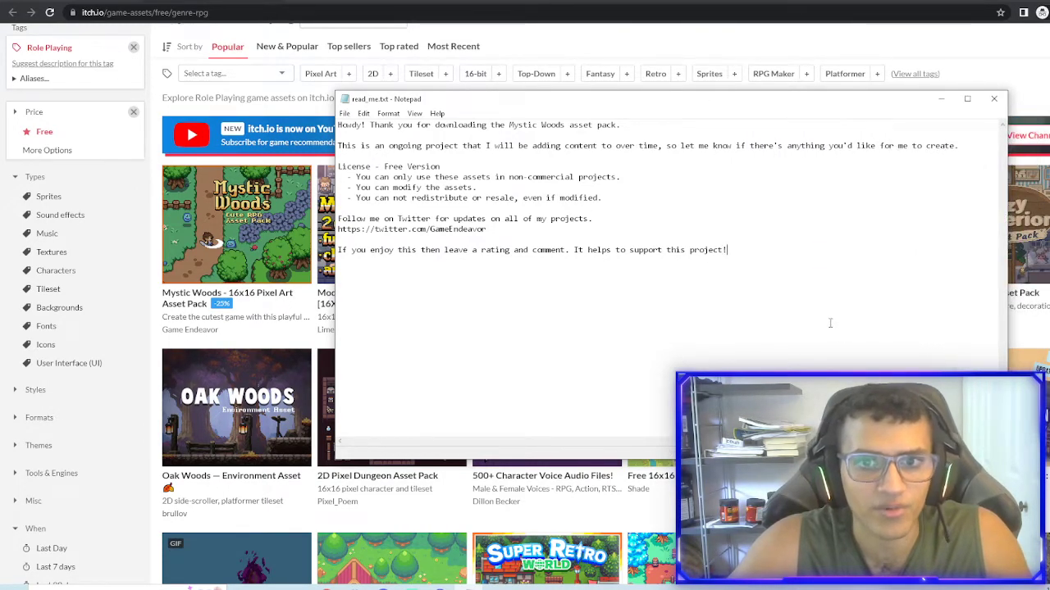
pyautogui.hotkey('ctrl', 'a')
pyautogui.click(715, 280)
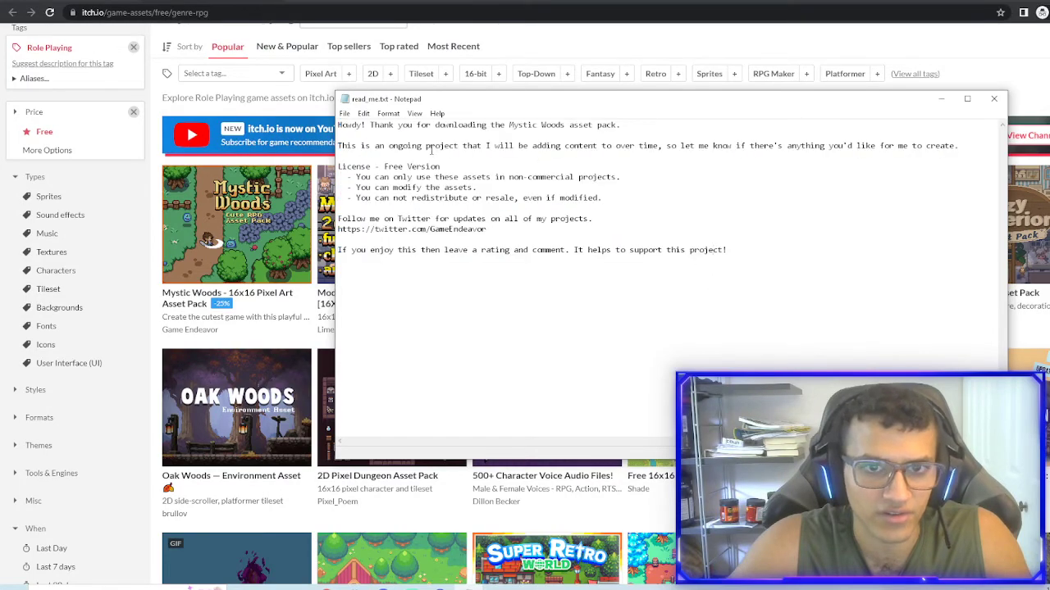
pyautogui.moveTo(365, 146); pyautogui.dragTo(957, 146)
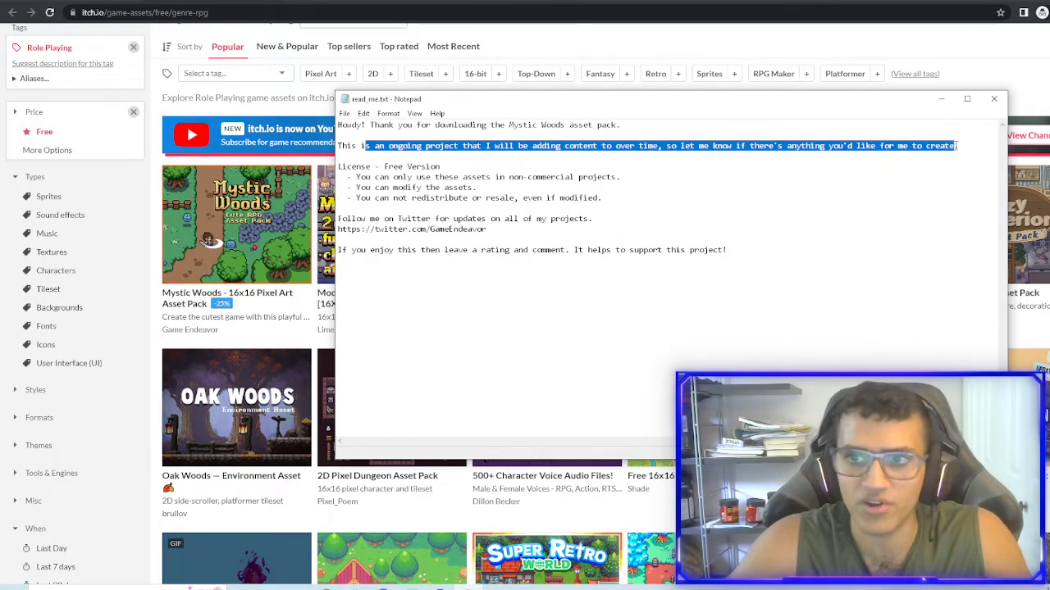
pyautogui.click(906, 230)
pyautogui.click(871, 291)
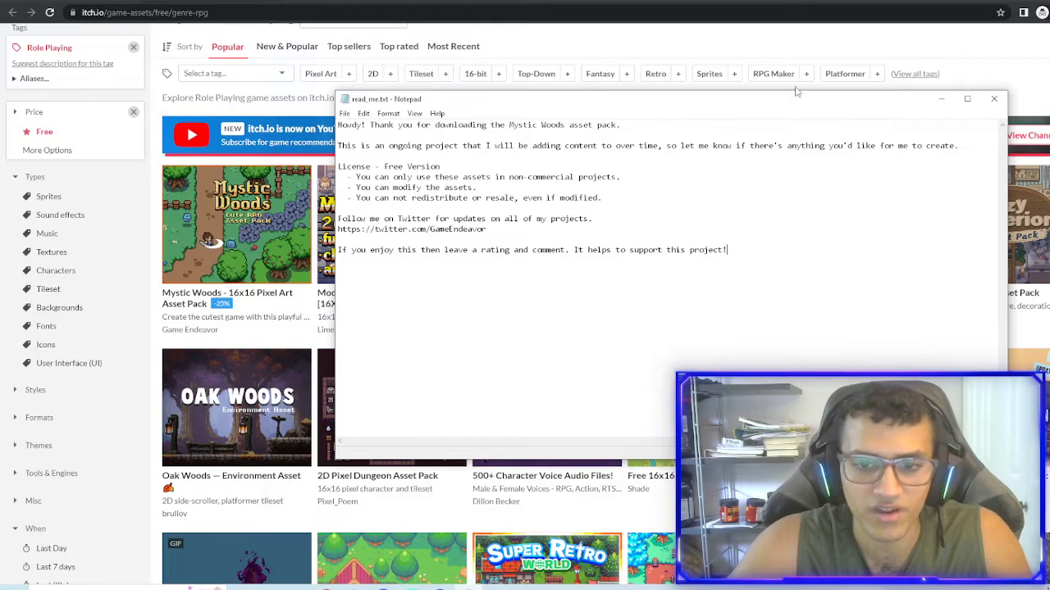
pyautogui.moveTo(806, 115); pyautogui.dragTo(648, 131)
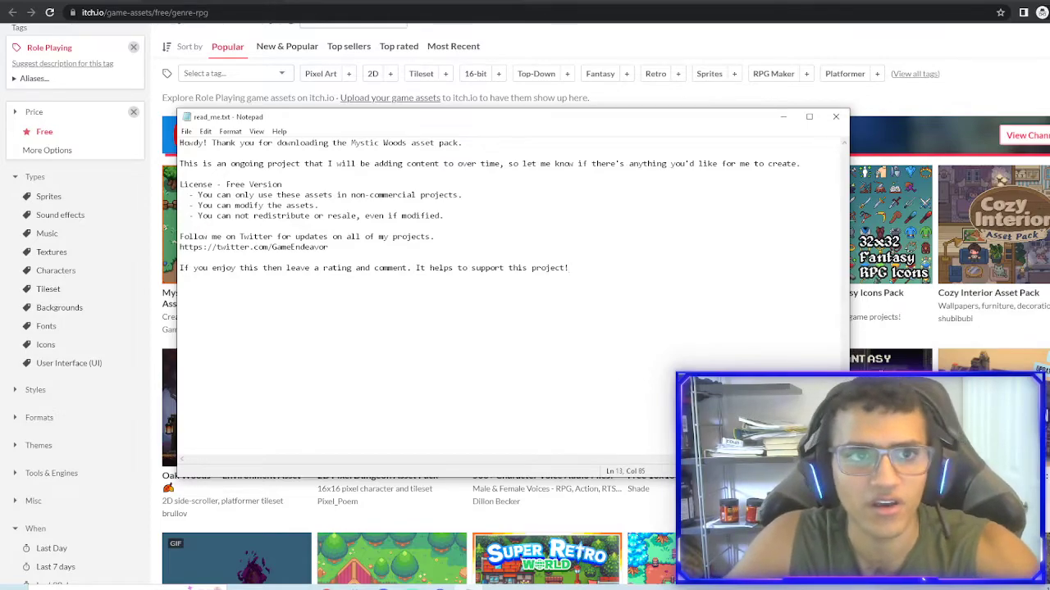
pyautogui.hotkey('alt', 'F4')
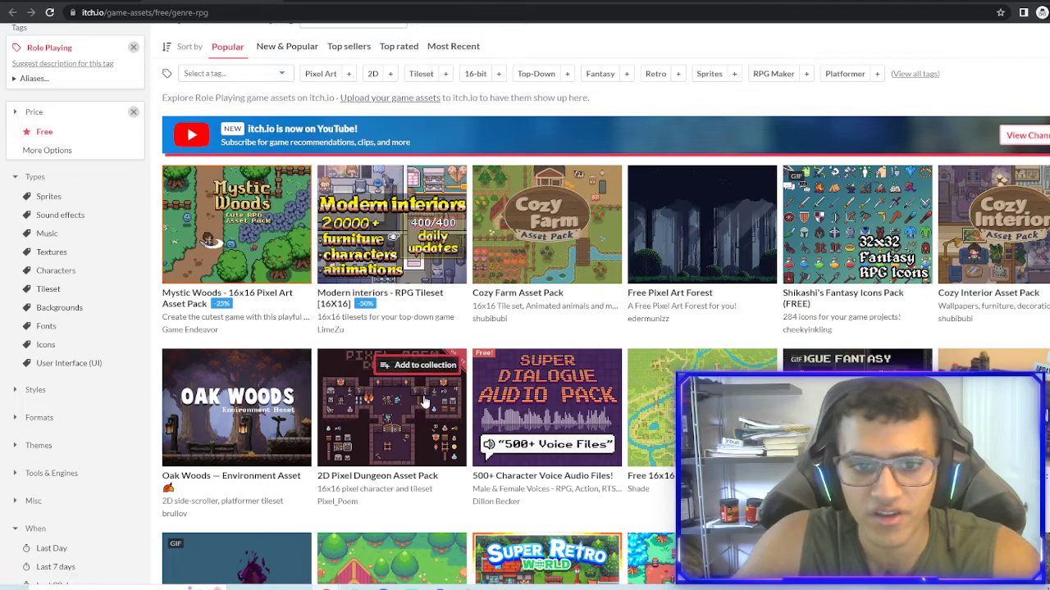
# Open the 12x12 RPG Tileset page and scroll down to its Download section.
pyautogui.scroll(-3, 390, 435)
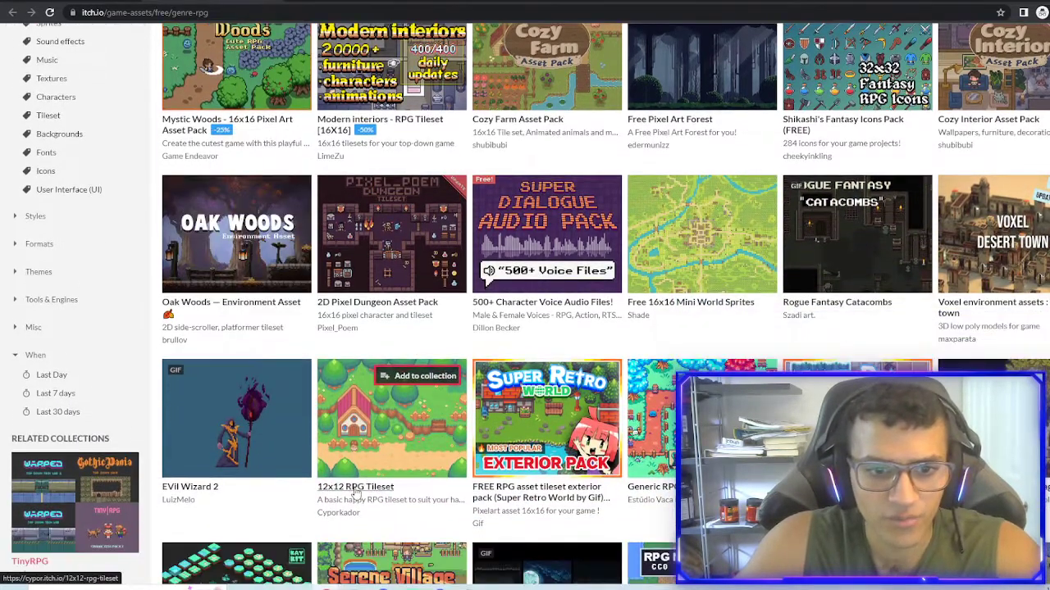
pyautogui.click(354, 488)
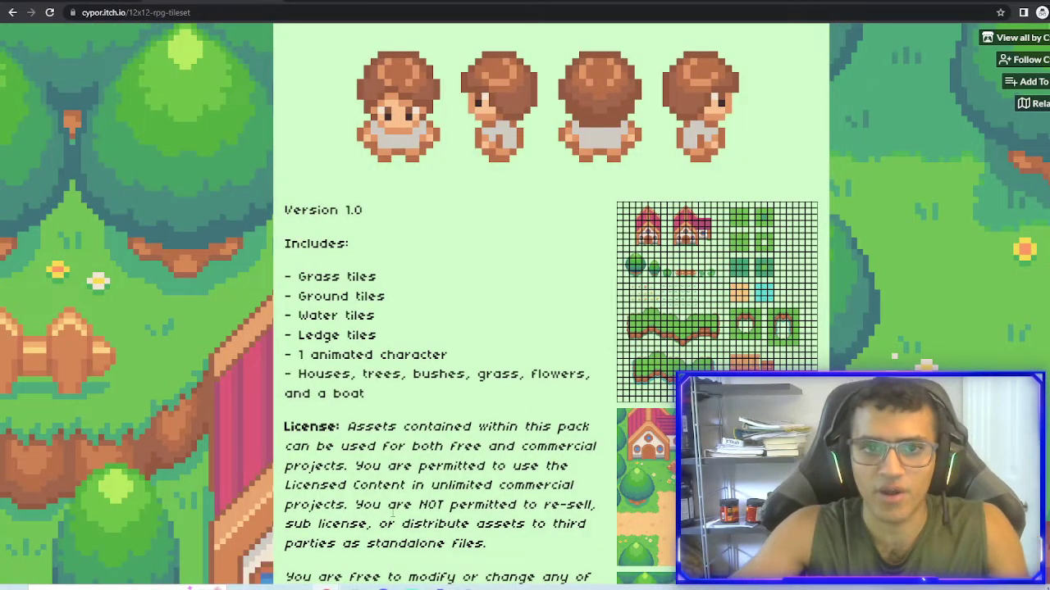
pyautogui.scroll(-4, 453, 244)
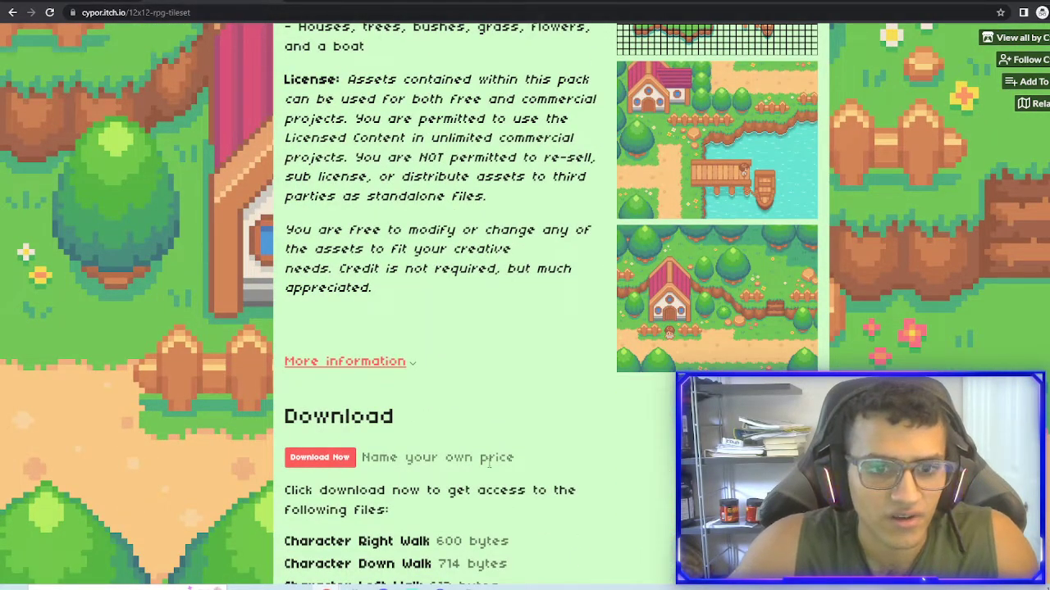
pyautogui.scroll(-3, 513, 358)
# Highlight the Character Right Walk, Full Asset Pack and price entries, then launch Godot.
pyautogui.moveTo(300, 310); pyautogui.dragTo(509, 310)
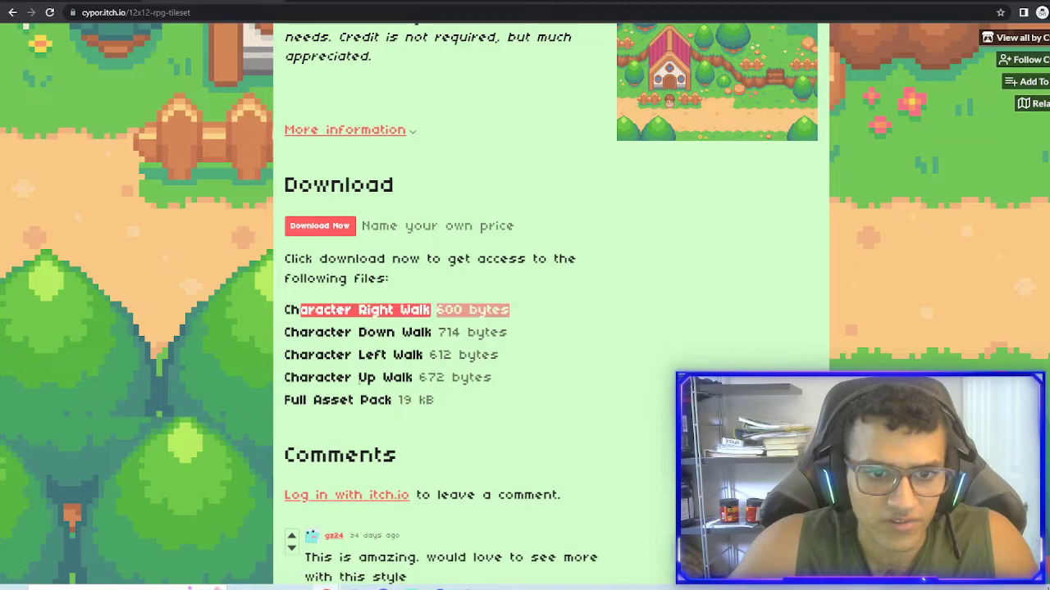
pyautogui.moveTo(305, 399); pyautogui.dragTo(369, 400)
pyautogui.click(385, 399)
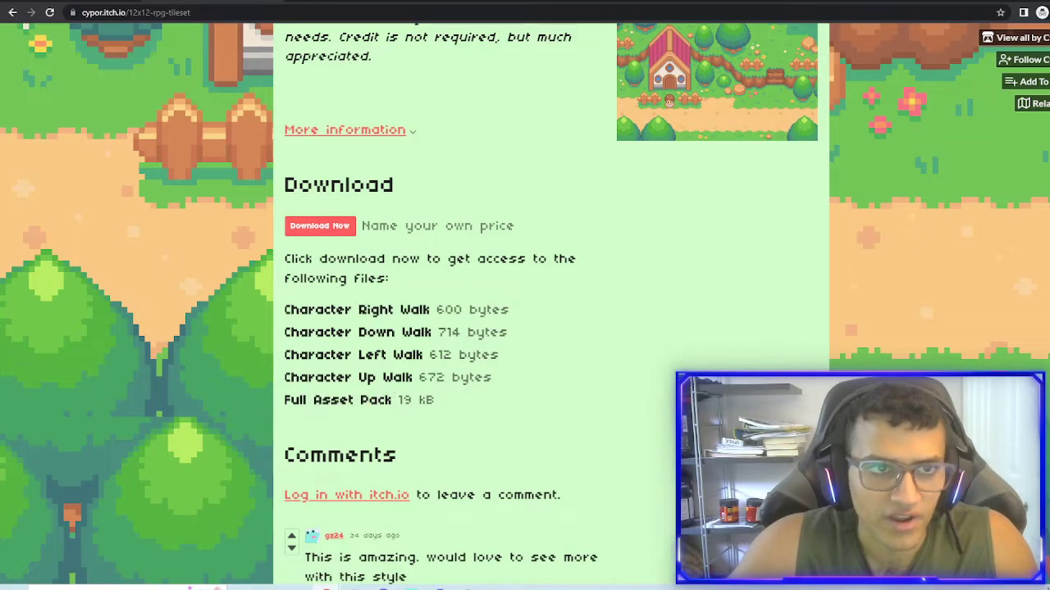
pyautogui.moveTo(362, 226); pyautogui.dragTo(464, 221)
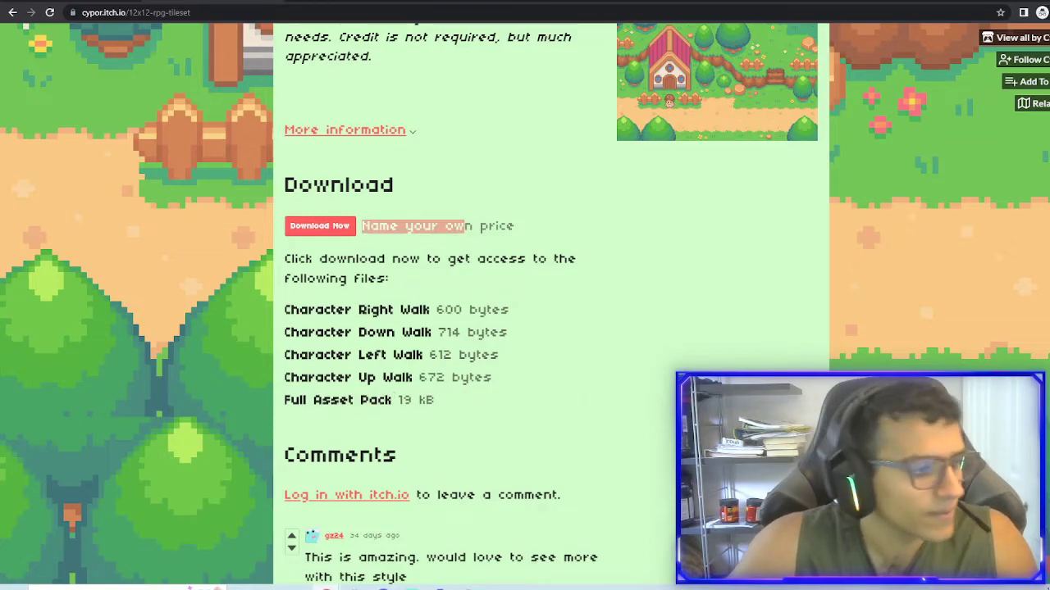
pyautogui.click(524, 351)
pyautogui.click(369, 587)
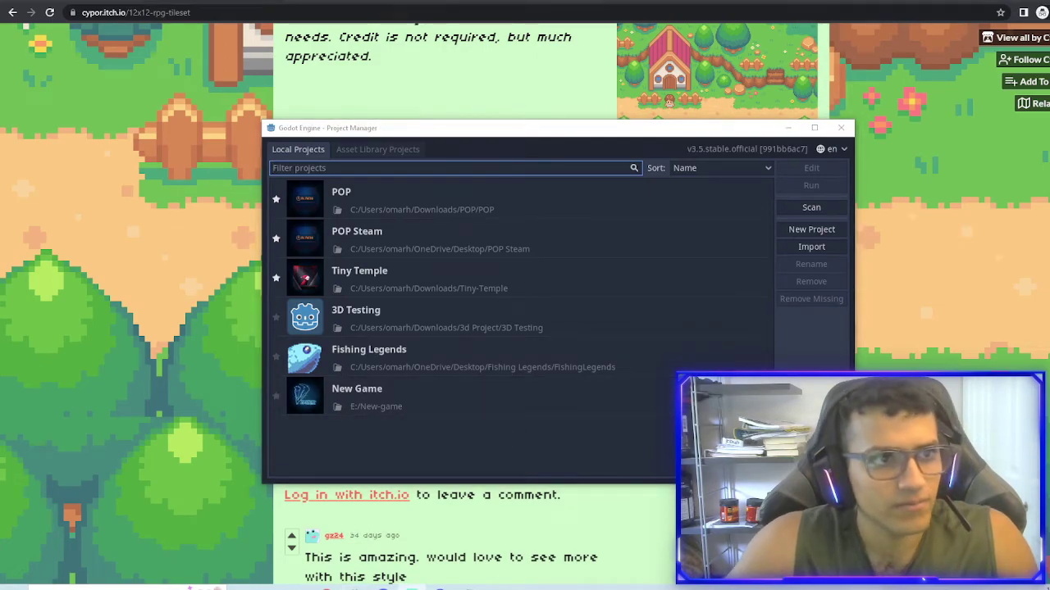
# Start a new Godot project and browse up from OneDrive to the Users folder.
pyautogui.click(809, 229)
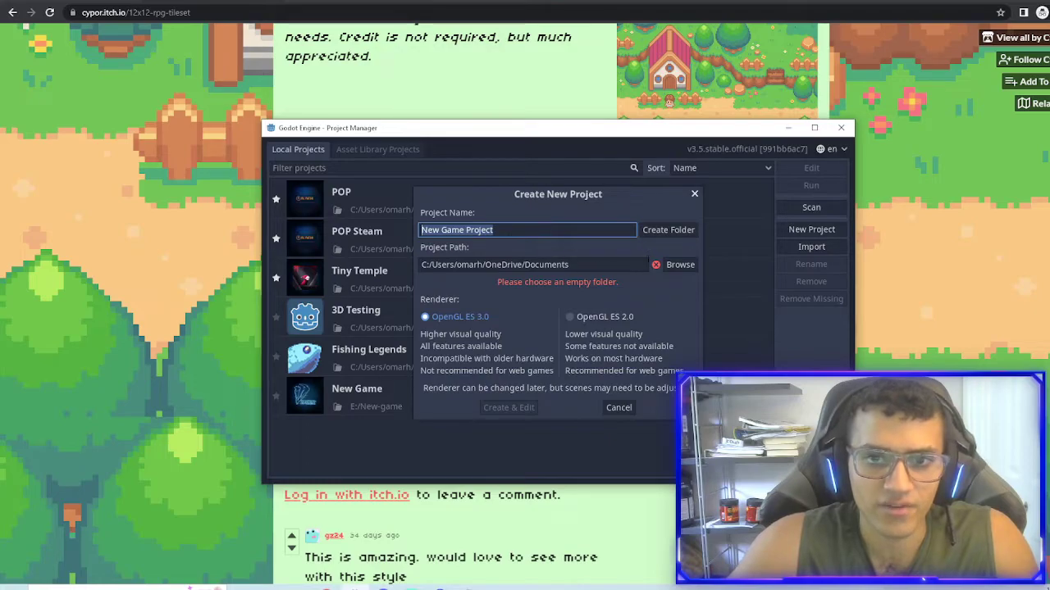
pyautogui.click(668, 265)
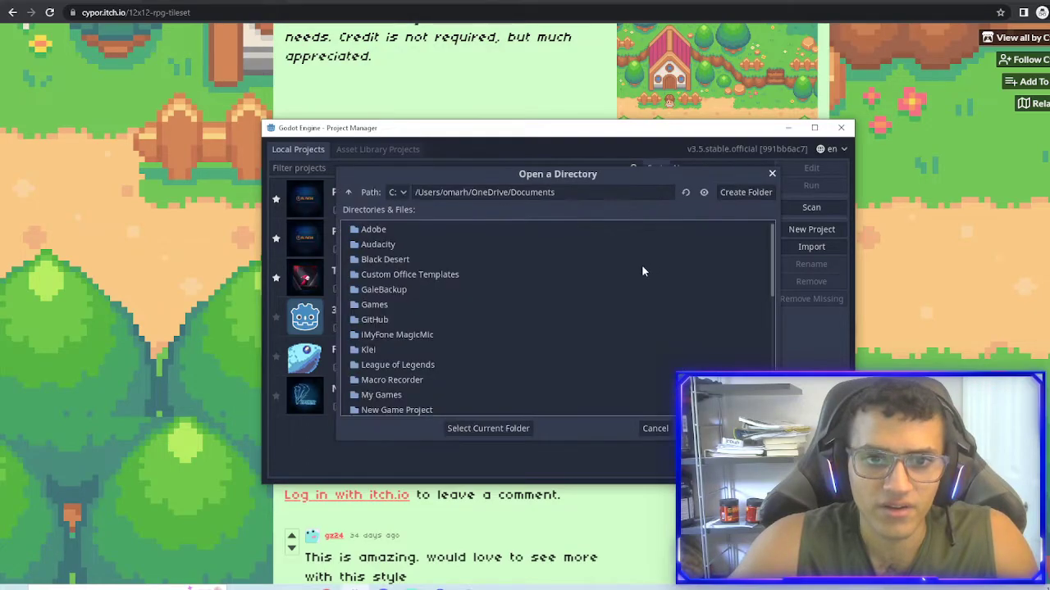
pyautogui.click(405, 191)
pyautogui.click(373, 190)
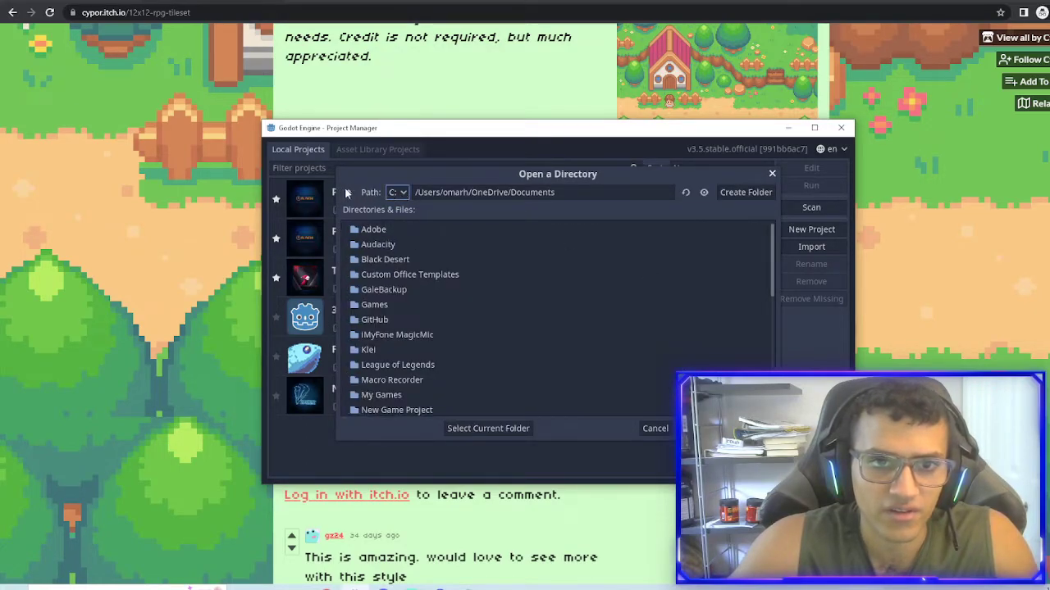
pyautogui.click(348, 193)
pyautogui.click(348, 192)
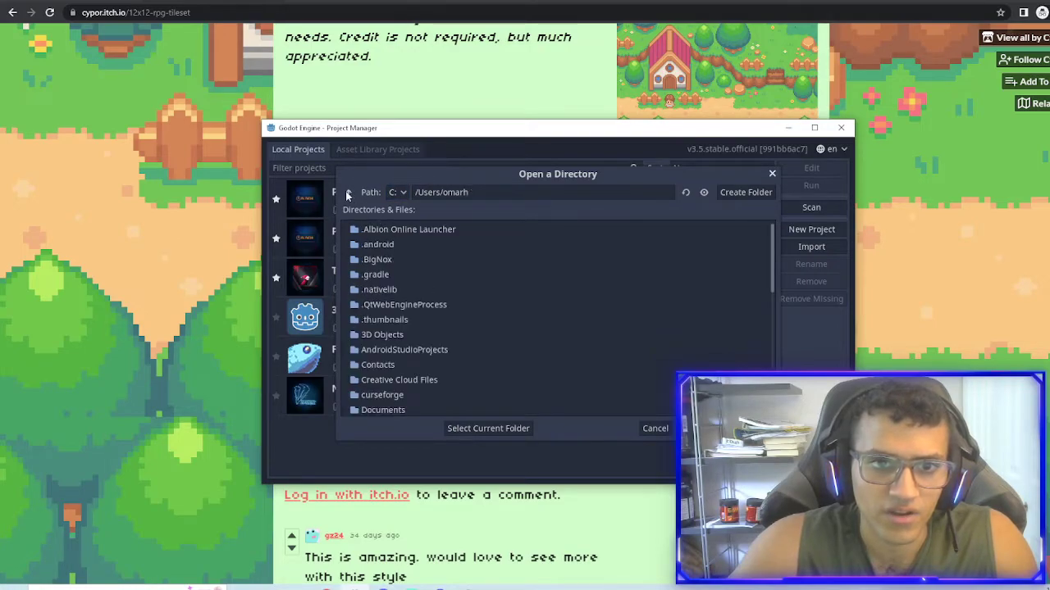
pyautogui.click(348, 192)
# Choose the user's Downloads folder as the new project's location.
pyautogui.doubleClick(374, 232)
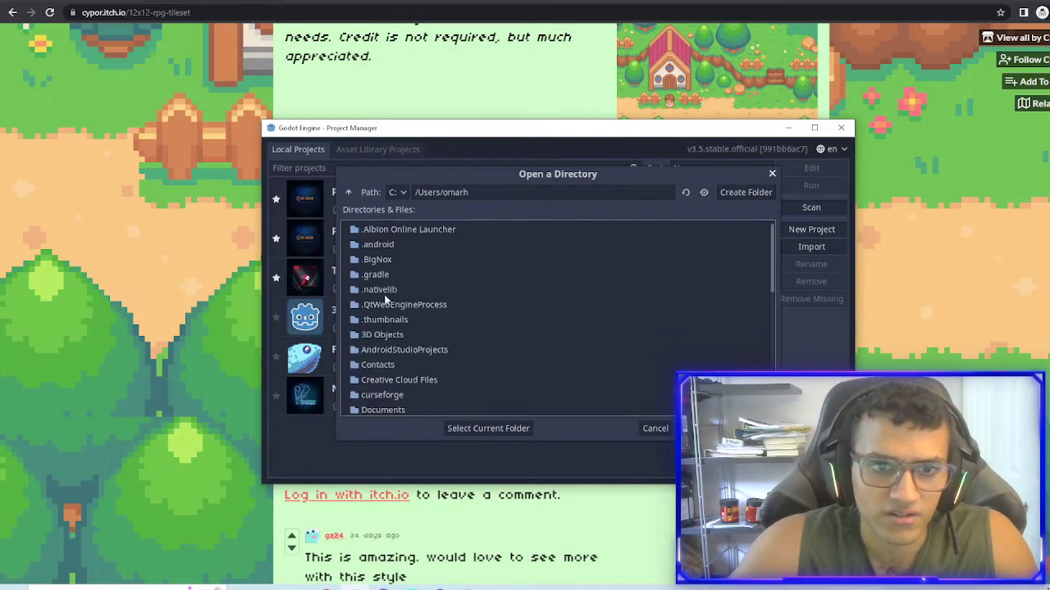
pyautogui.scroll(-5, 404, 355)
pyautogui.scroll(5, 405, 316)
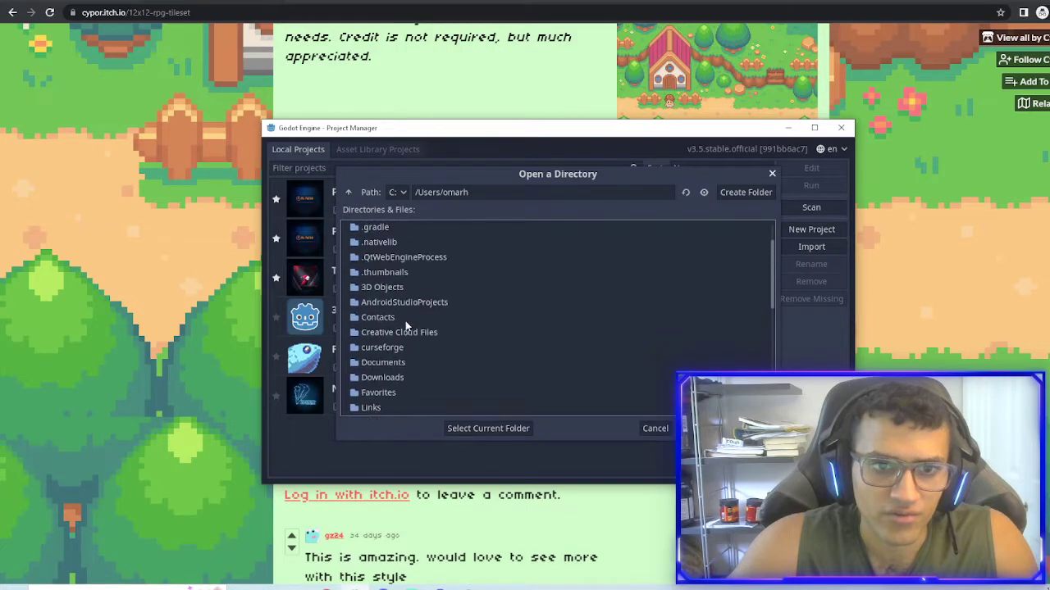
pyautogui.doubleClick(390, 379)
pyautogui.click(499, 428)
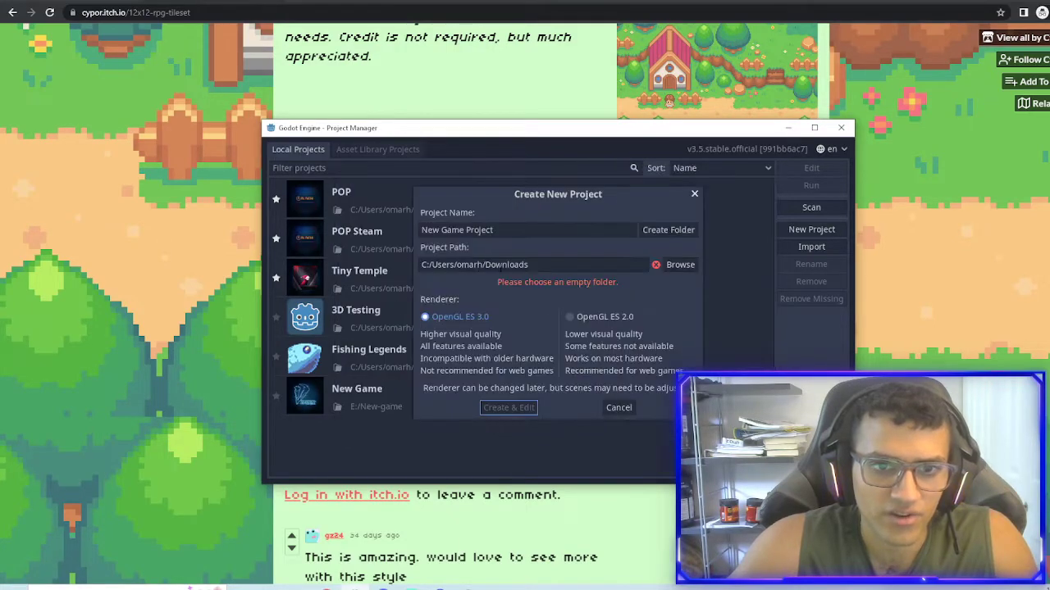
# Create the project 'RPG YT tutorial' in its own folder with the OpenGL ES 2.0 renderer.
pyautogui.doubleClick(542, 231)
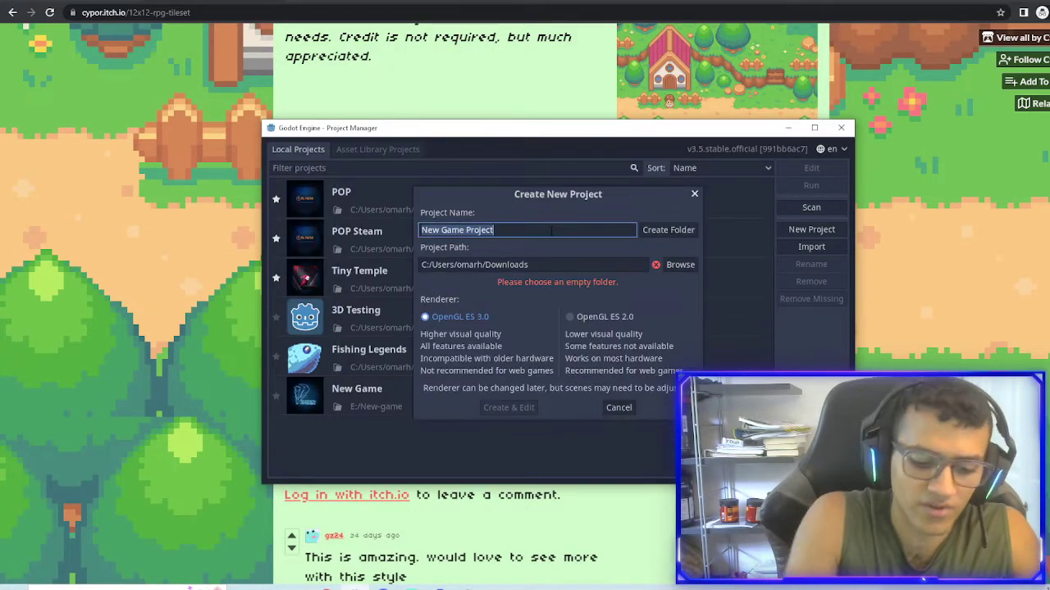
pyautogui.write('RPG YT')
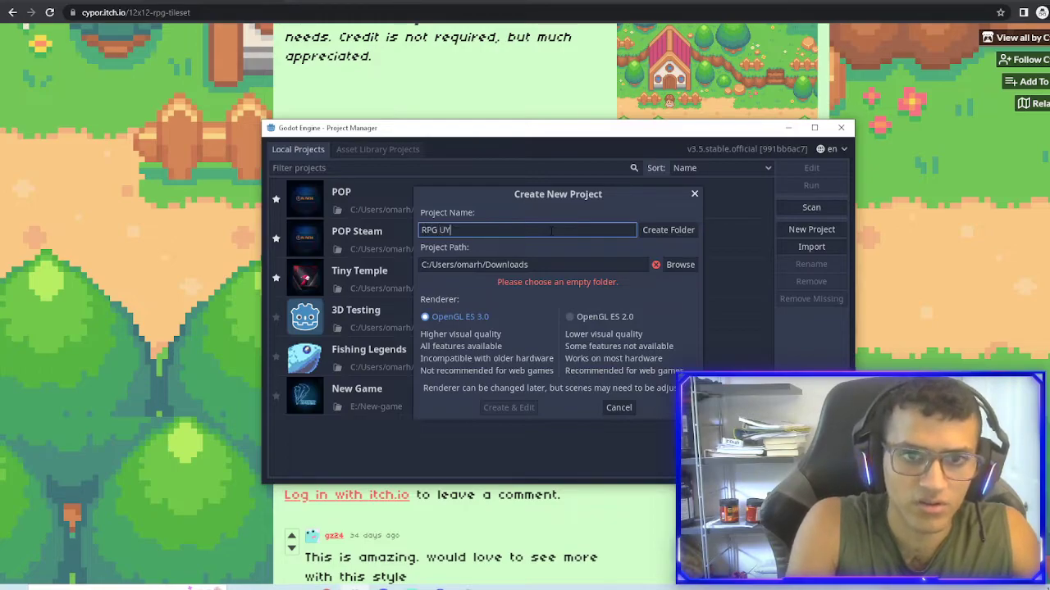
pyautogui.write(' tutorial')
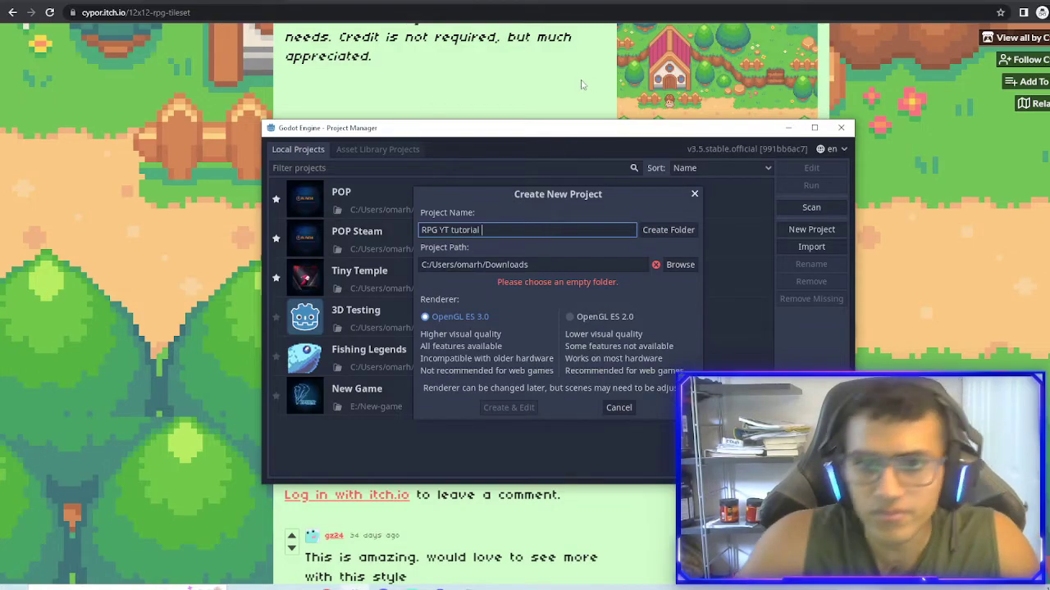
pyautogui.click(670, 231)
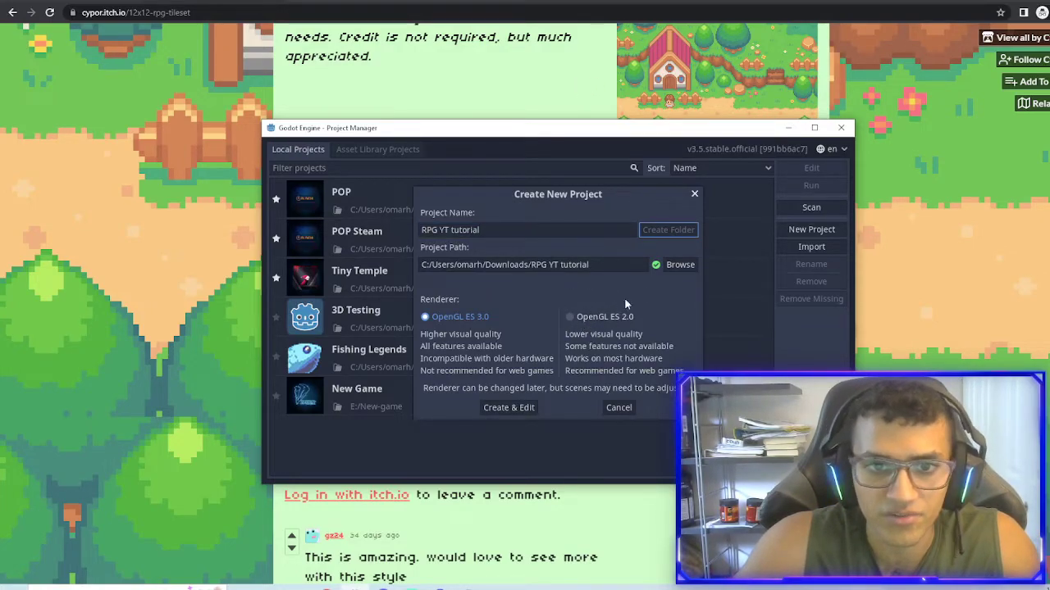
pyautogui.click(572, 317)
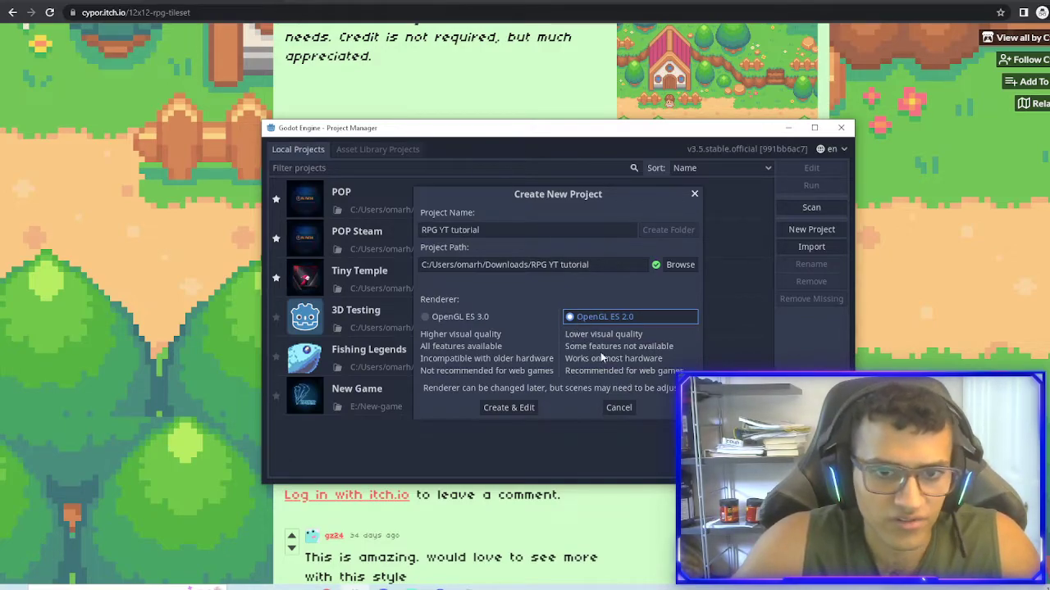
pyautogui.moveTo(564, 202); pyautogui.dragTo(558, 217)
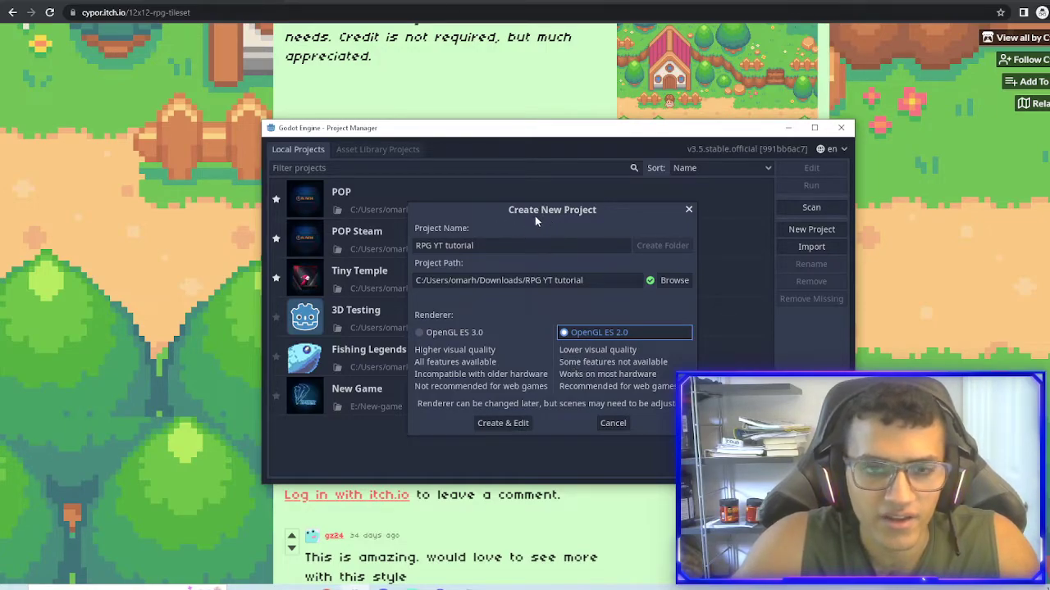
pyautogui.moveTo(535, 218); pyautogui.dragTo(522, 189)
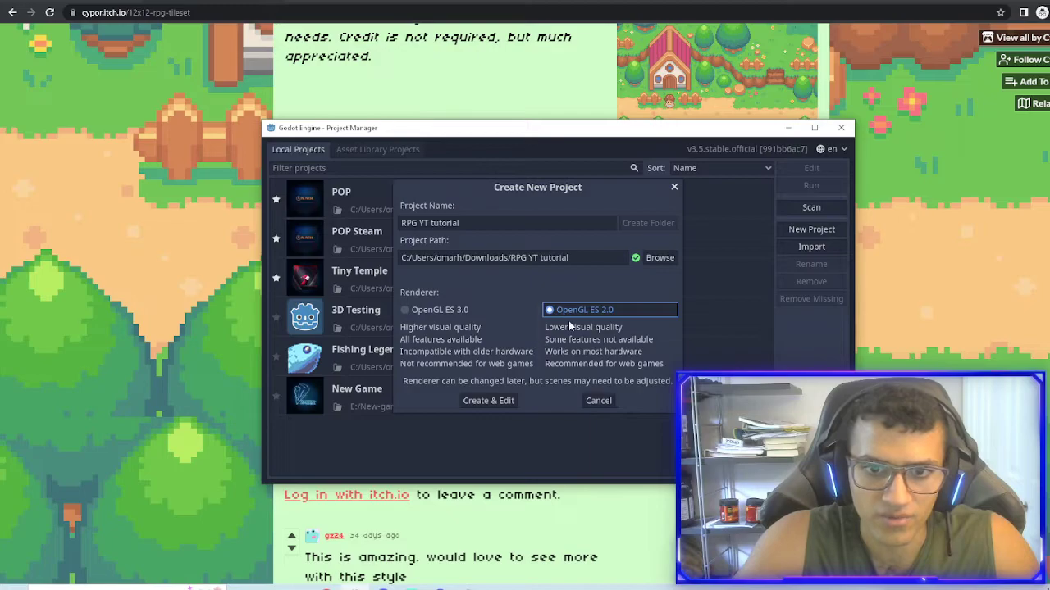
pyautogui.click(488, 400)
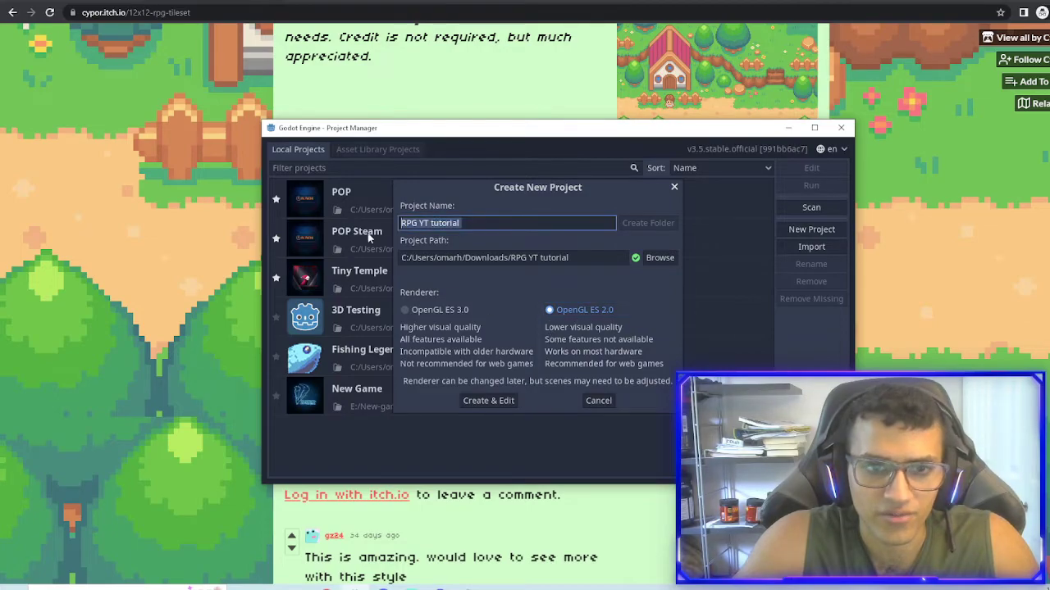
pyautogui.click(500, 404)
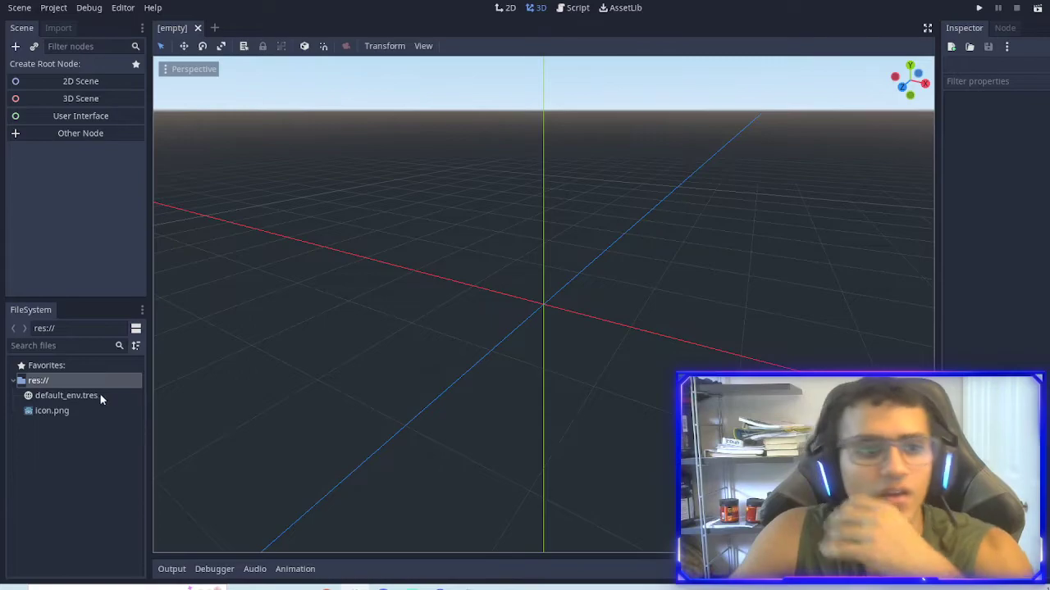
# Show icon.png's import settings, then drag icon.png into the 2D viewport as a sprite.
pyautogui.click(59, 28)
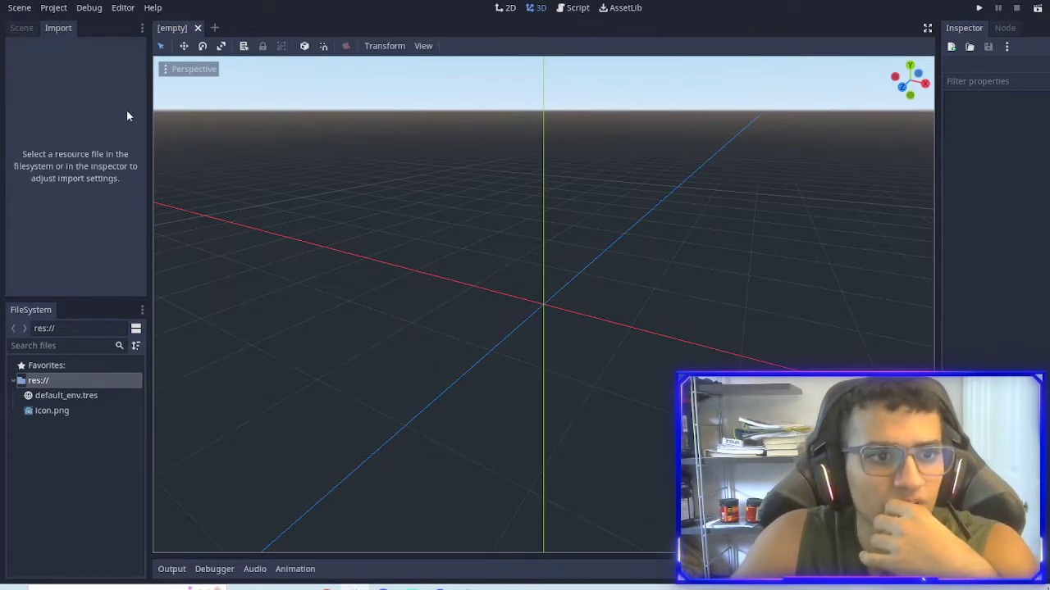
pyautogui.click(47, 412)
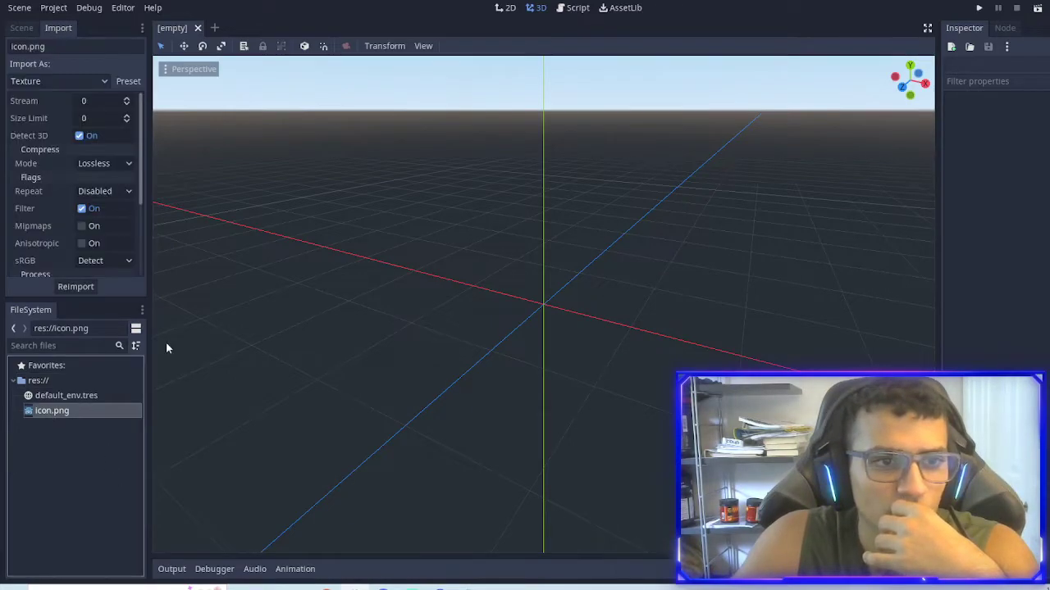
pyautogui.click(507, 8)
pyautogui.scroll(1, 361, 201)
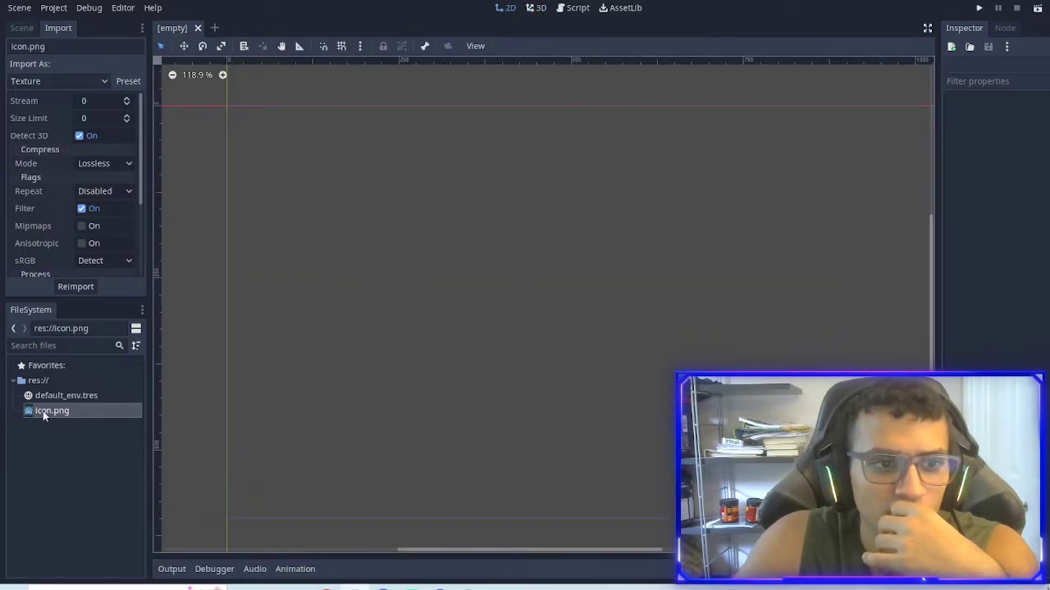
pyautogui.moveTo(41, 415); pyautogui.dragTo(489, 279)
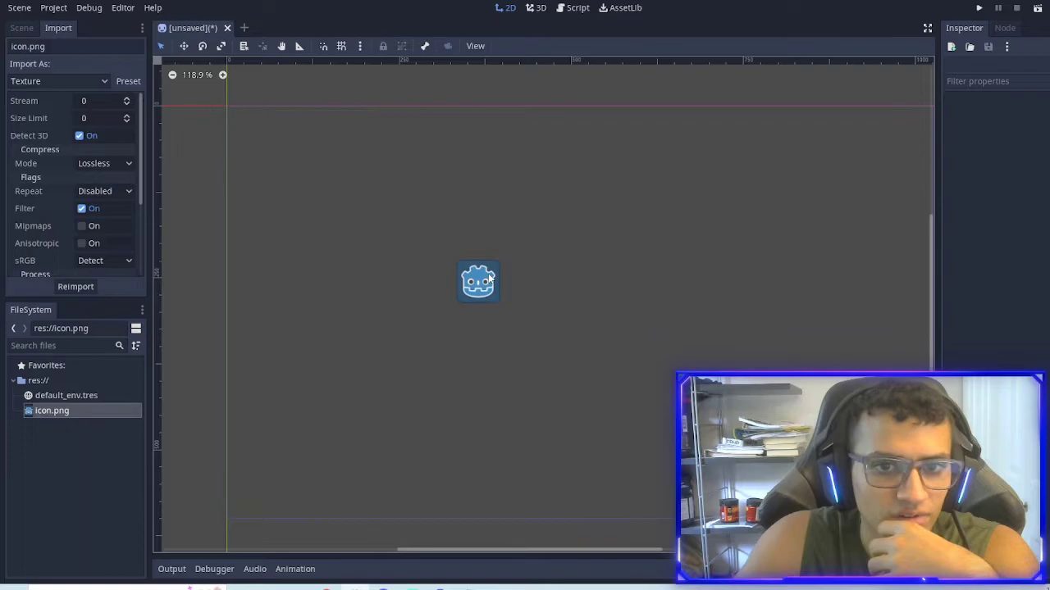
pyautogui.scroll(14, 490, 279)
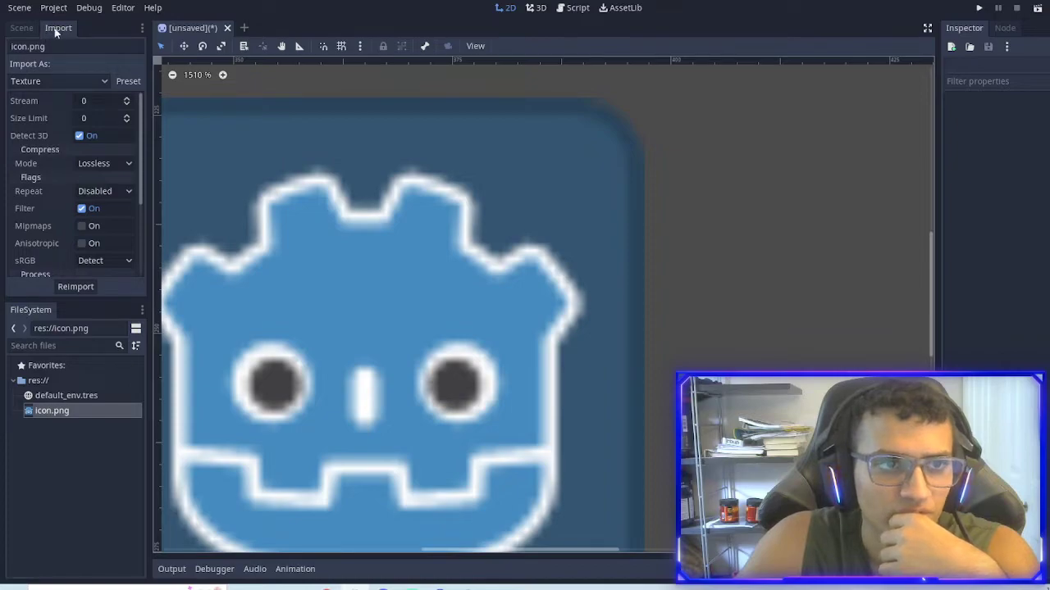
# Turn off filtering on icon.png and reimport it so the sprite looks pixelated.
pyautogui.click(82, 209)
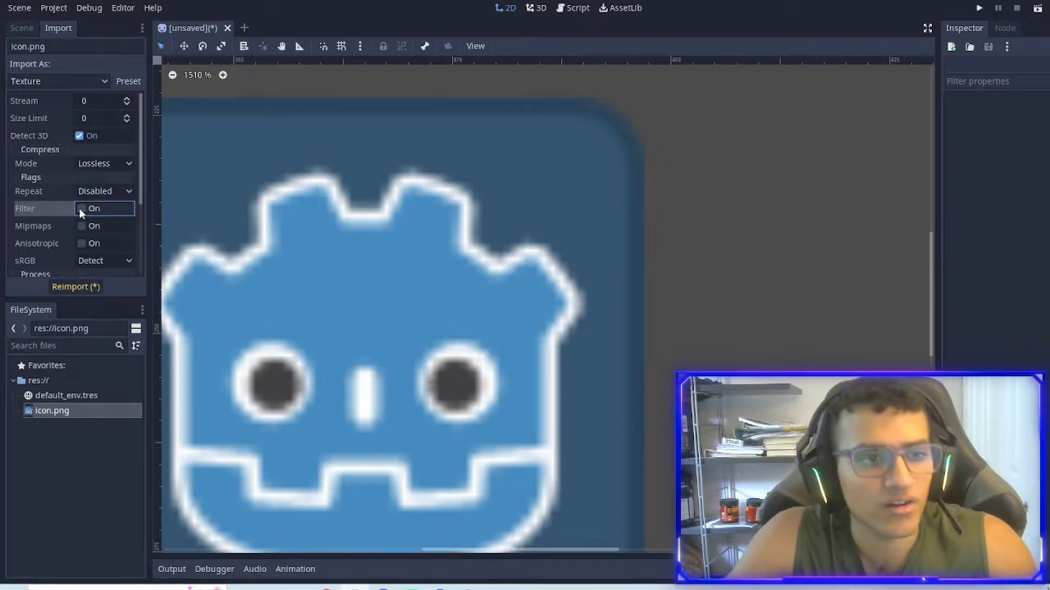
pyautogui.click(77, 286)
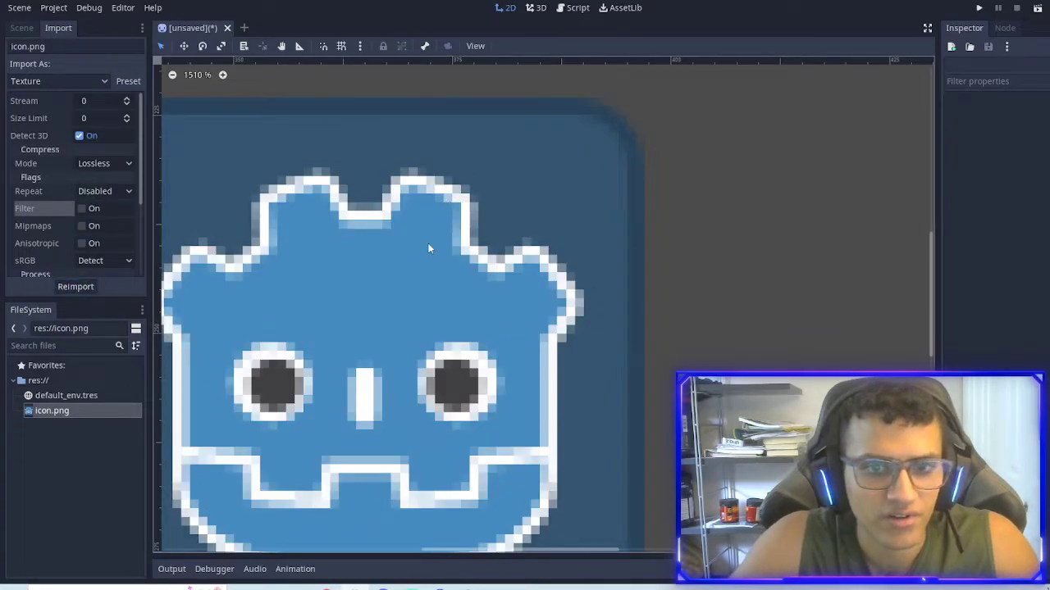
pyautogui.scroll(-2, 287, 271)
pyautogui.moveTo(448, 284); pyautogui.dragTo(613, 283, button='middle')
pyautogui.scroll(1, 664, 197)
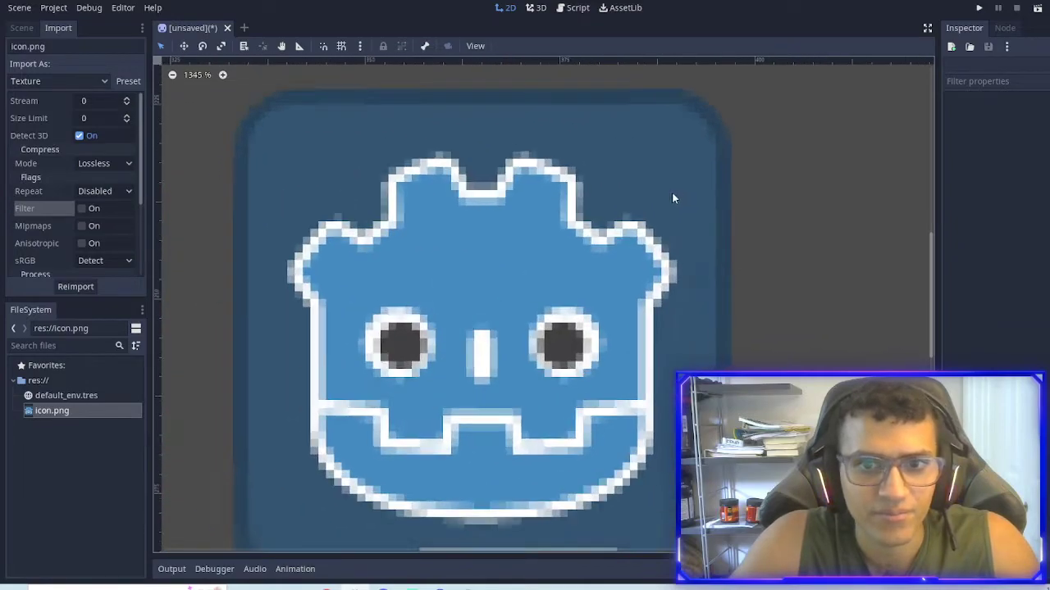
pyautogui.scroll(2, 586, 187)
pyautogui.scroll(-5, 586, 187)
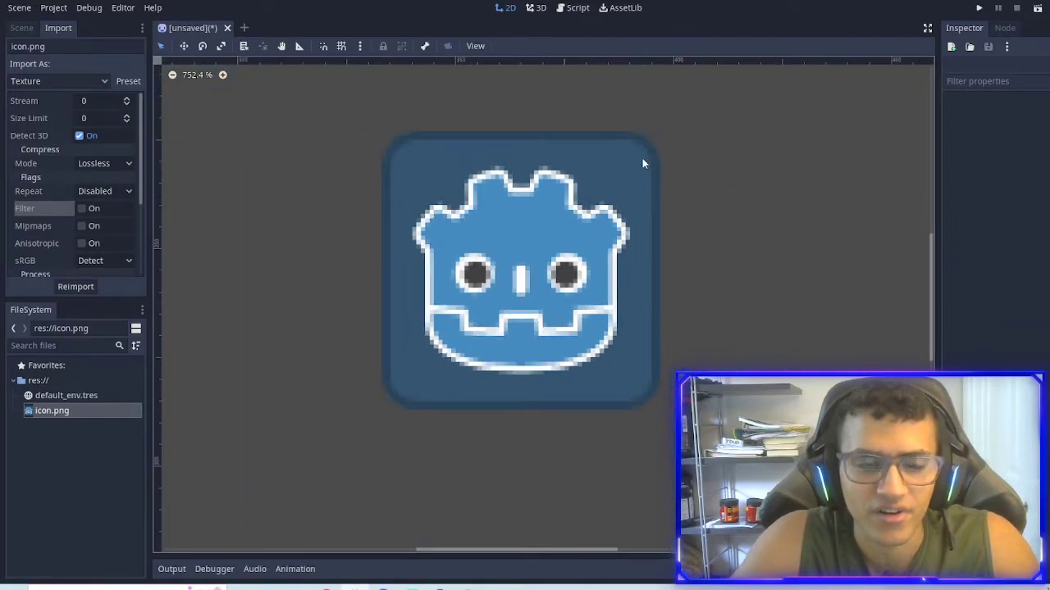
pyautogui.scroll(2, 642, 163)
pyautogui.scroll(-3, 79, 138)
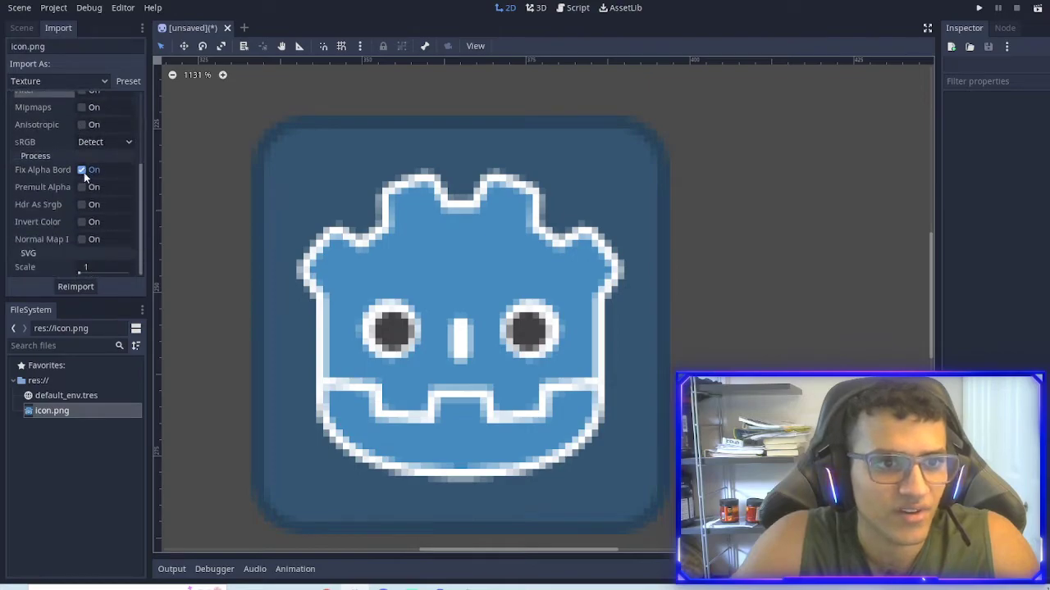
pyautogui.scroll(3, 91, 182)
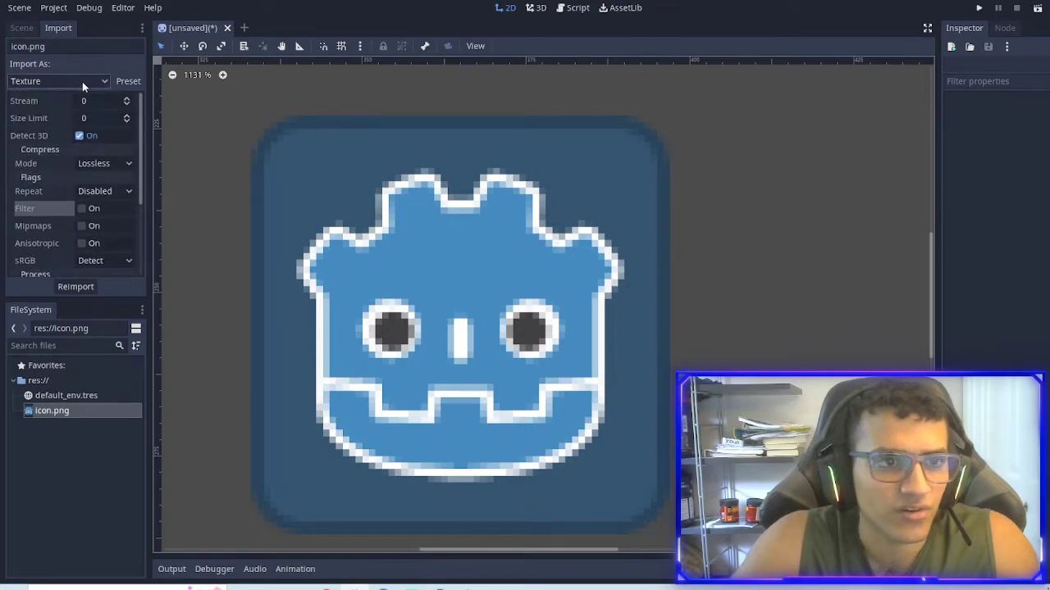
# Apply the 2D Pixel import preset to icon.png and reimport it.
pyautogui.moveTo(154, 83); pyautogui.dragTo(173, 85)
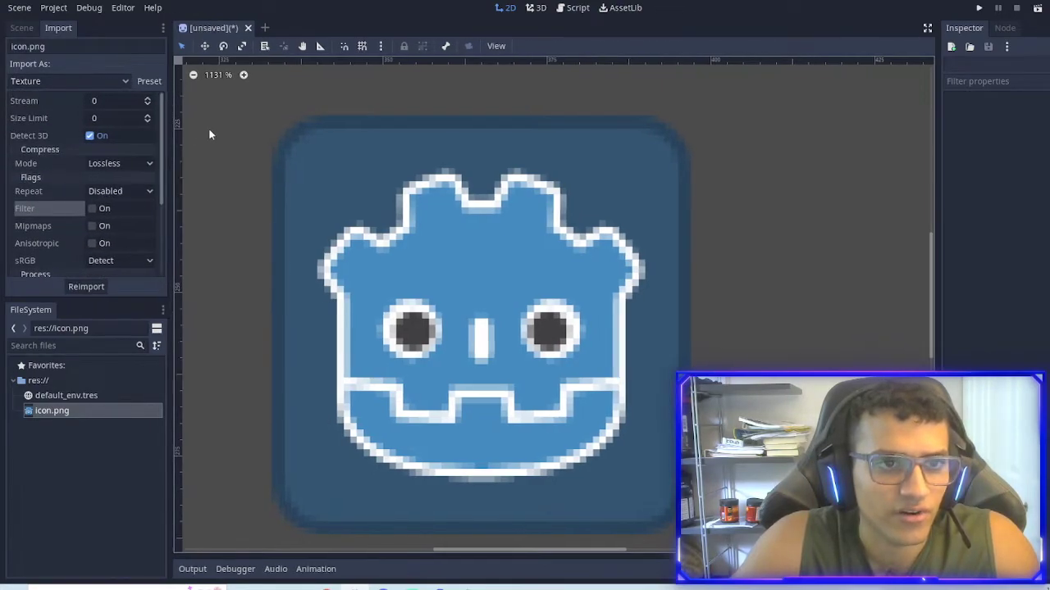
pyautogui.click(99, 79)
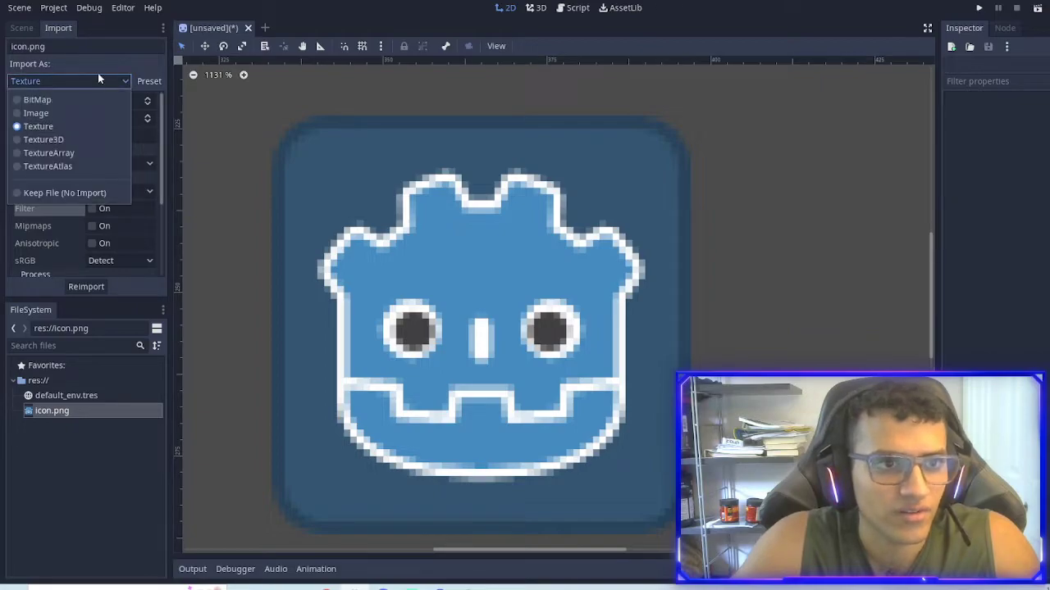
pyautogui.click(147, 81)
pyautogui.click(146, 79)
pyautogui.click(162, 127)
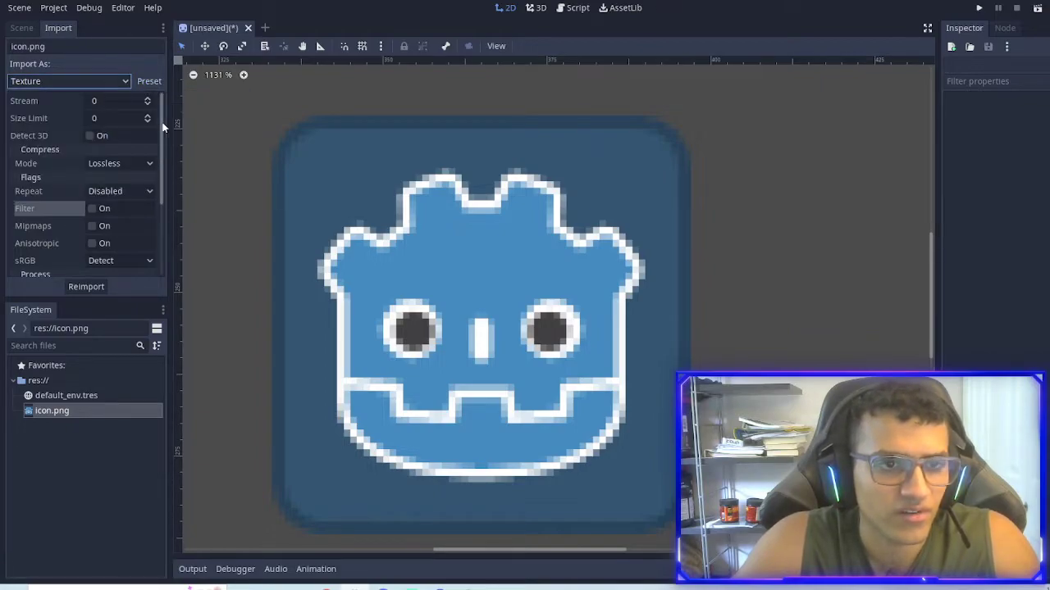
pyautogui.click(91, 286)
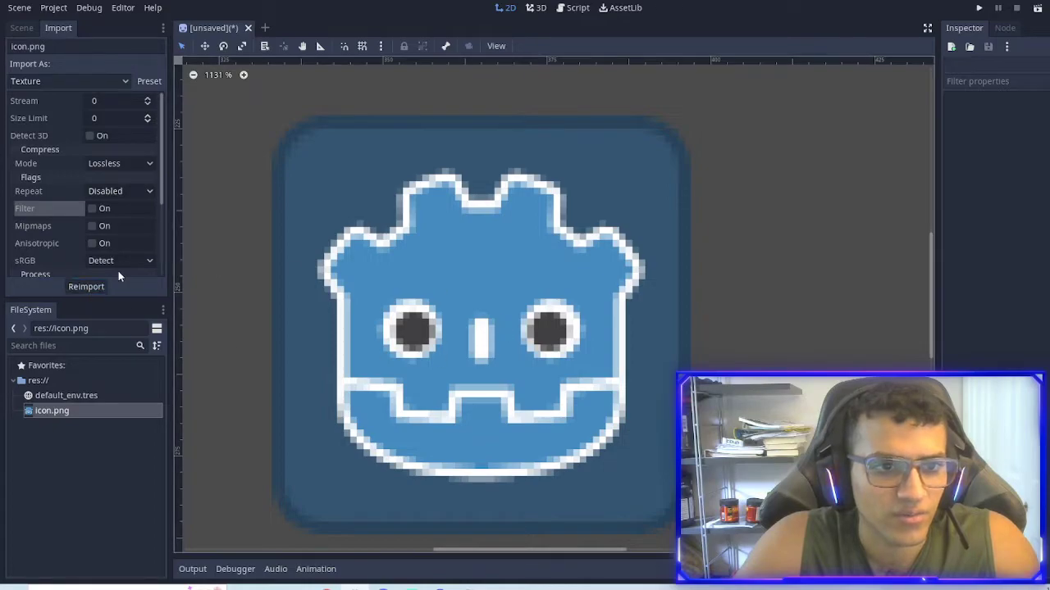
# Make these settings the texture default, keep the Texture import type, and select res://.
pyautogui.click(150, 81)
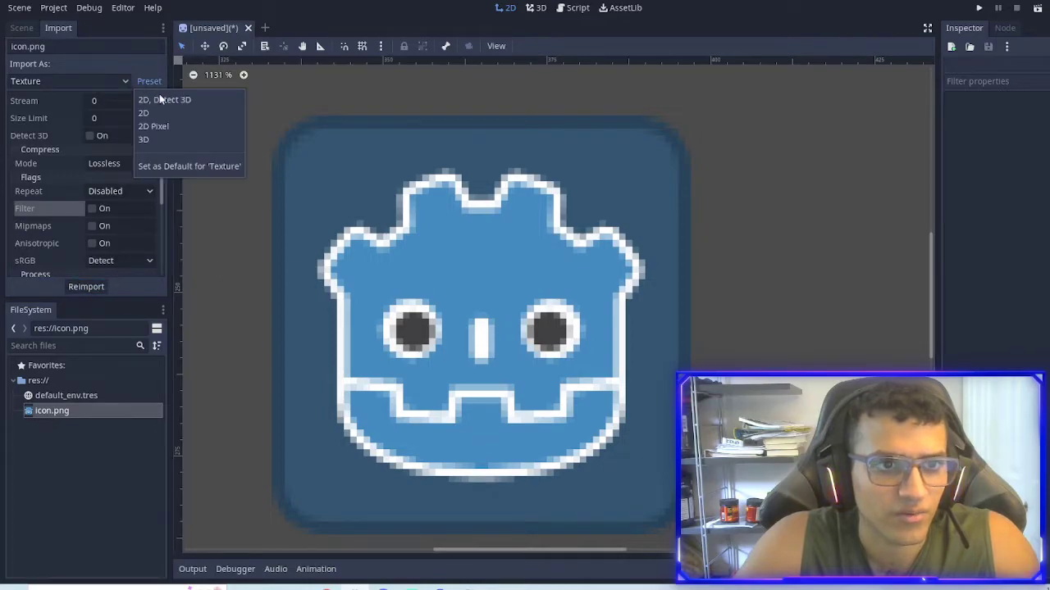
pyautogui.click(204, 166)
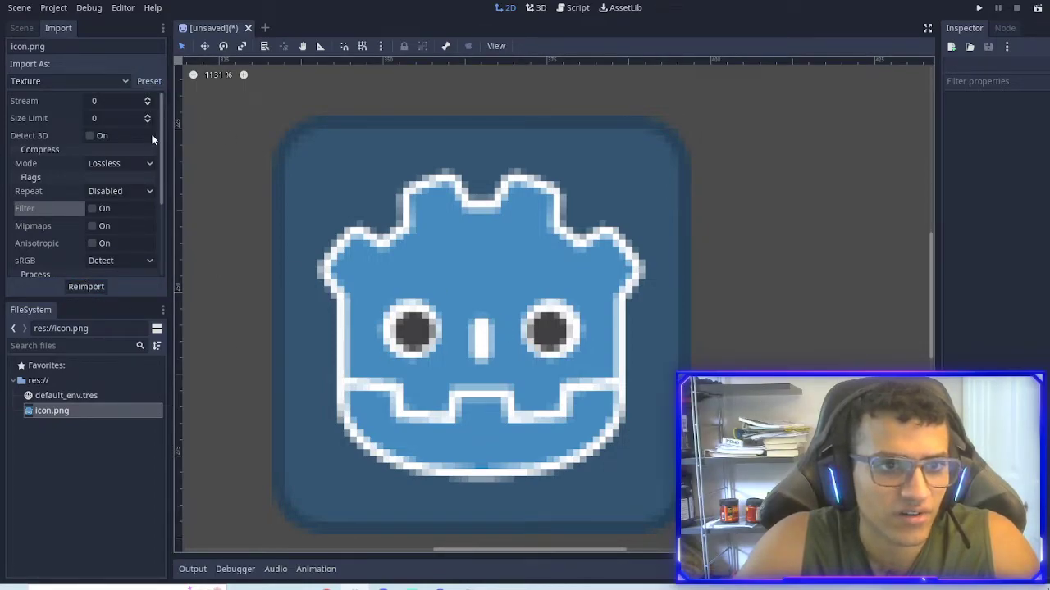
pyautogui.click(150, 81)
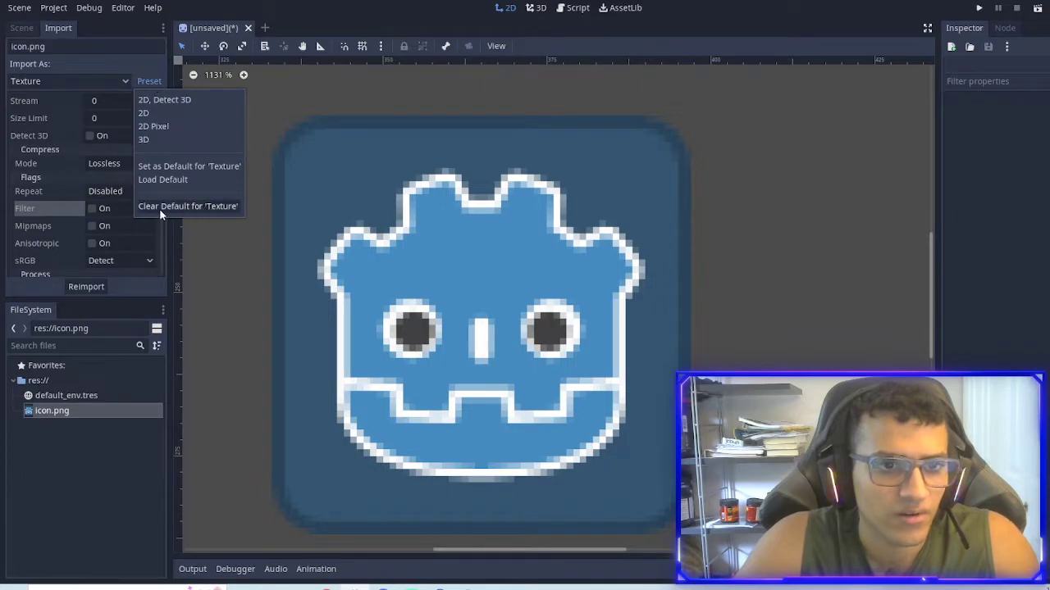
pyautogui.click(205, 168)
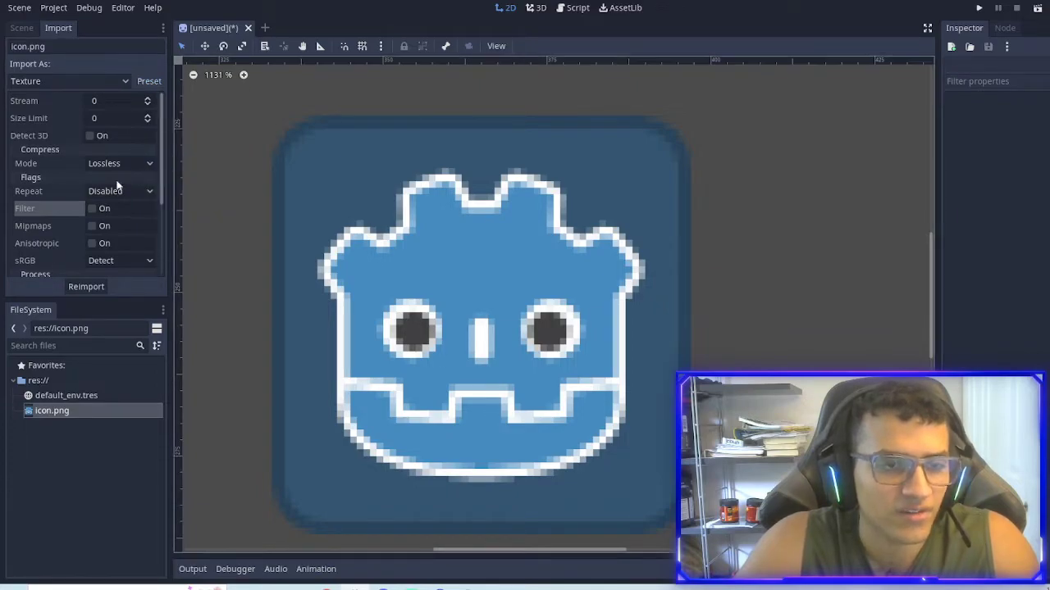
pyautogui.click(72, 82)
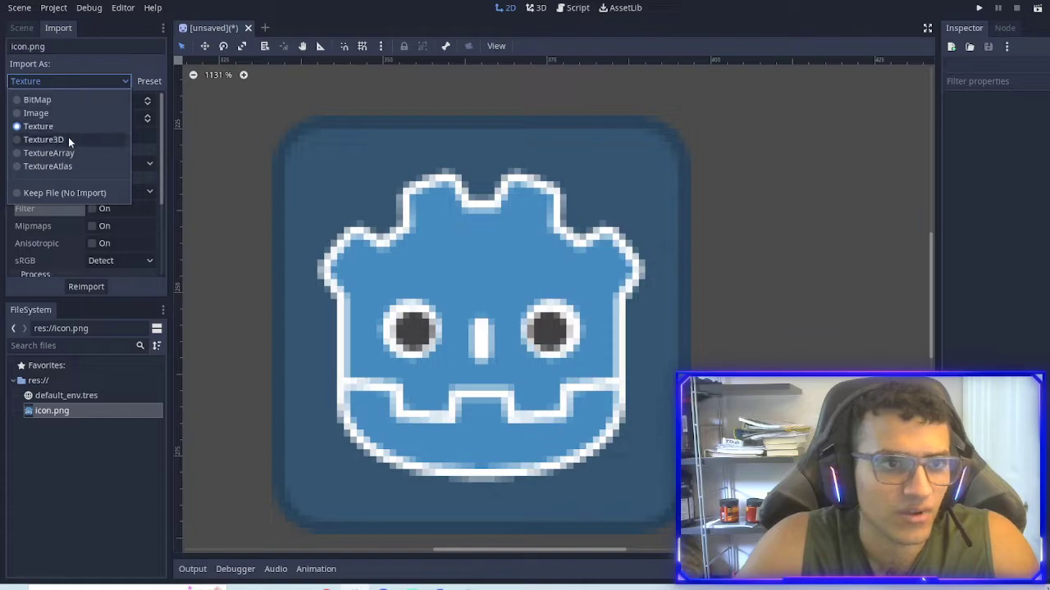
pyautogui.click(56, 81)
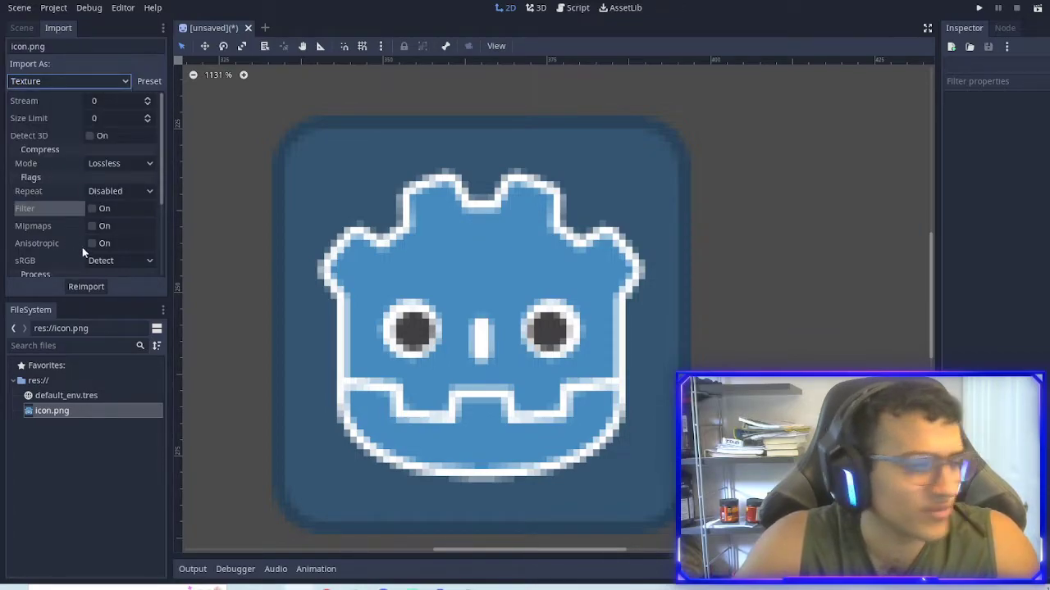
pyautogui.click(57, 377)
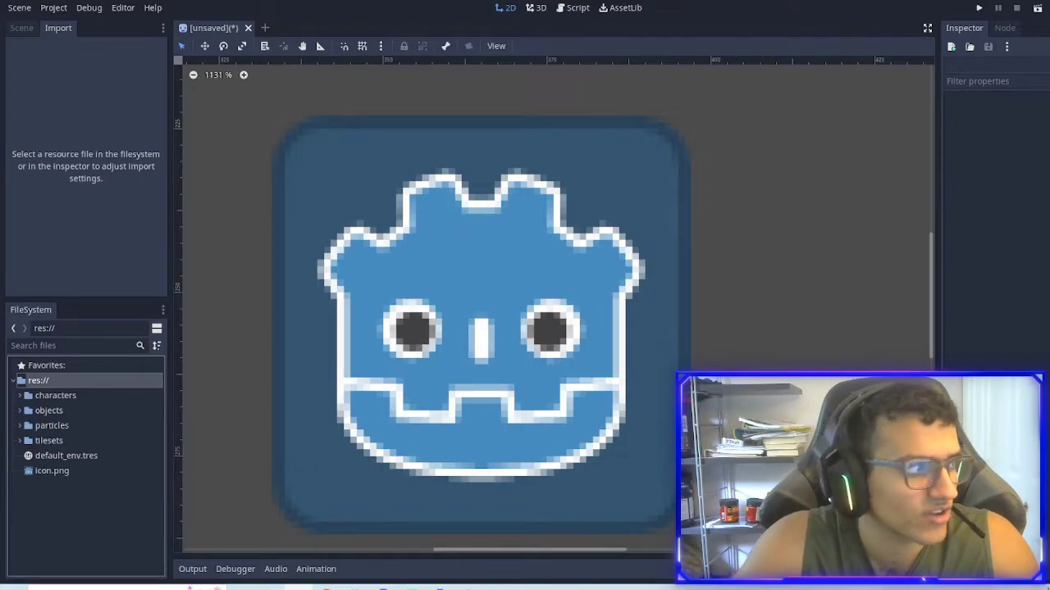
# Drag player.png from the characters folder onto the 2D canvas as a Player sprite.
pyautogui.click(20, 396)
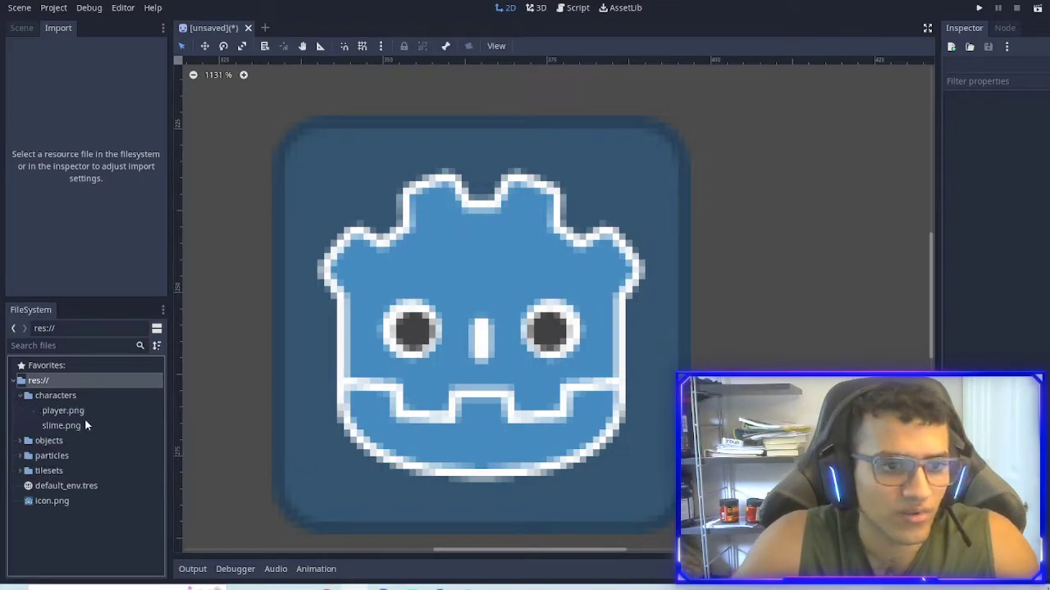
pyautogui.moveTo(60, 414); pyautogui.dragTo(605, 372)
pyautogui.scroll(-2, 604, 371)
pyautogui.scroll(4, 525, 201)
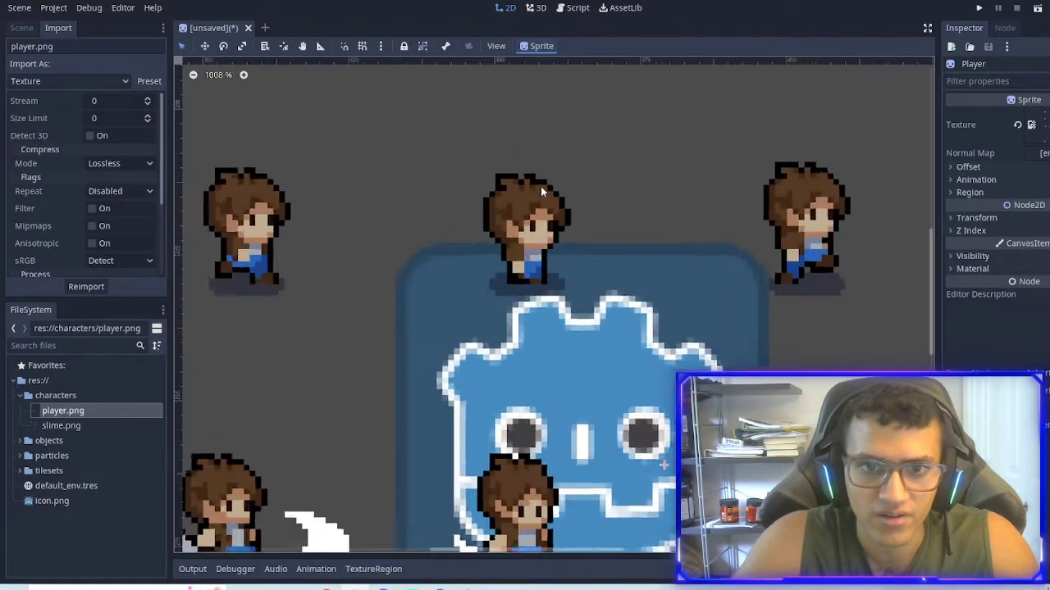
pyautogui.scroll(-8, 642, 301)
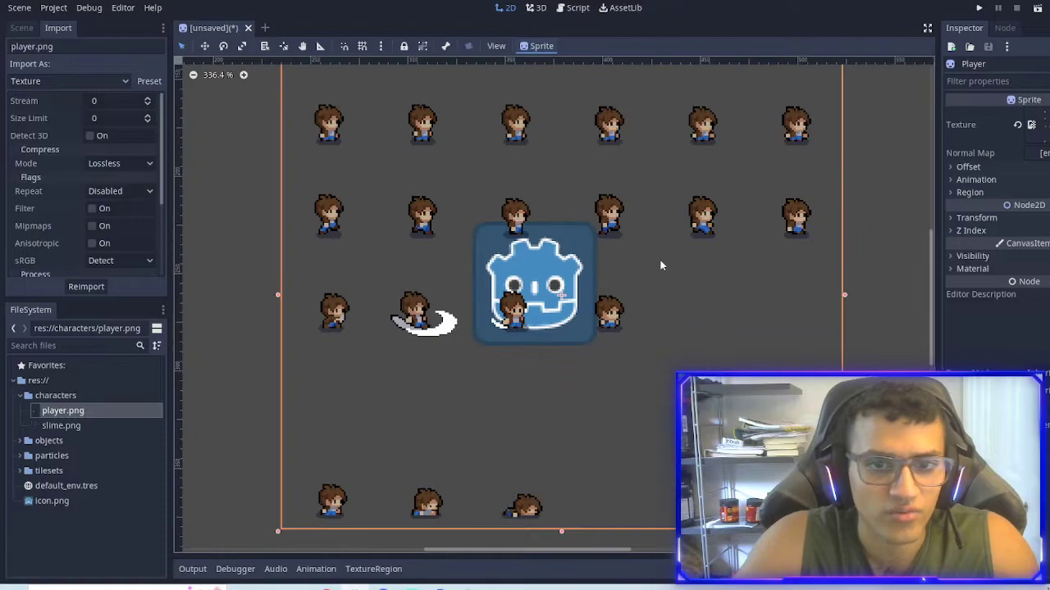
pyautogui.scroll(-1, 641, 295)
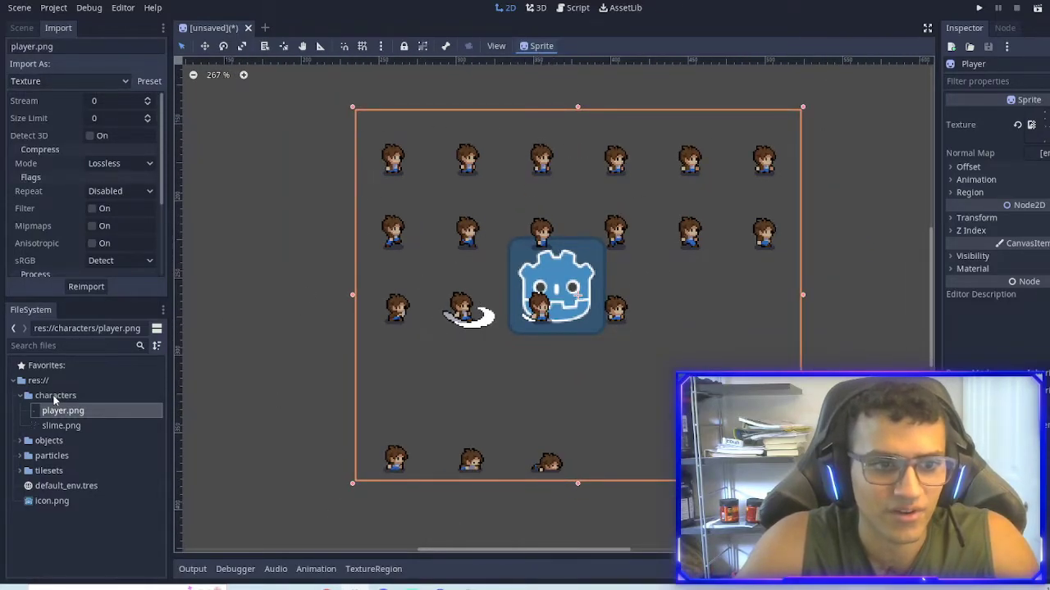
# Toggle Filter on and back off for player.png in the Import dock and view the Preset list.
pyautogui.click(93, 208)
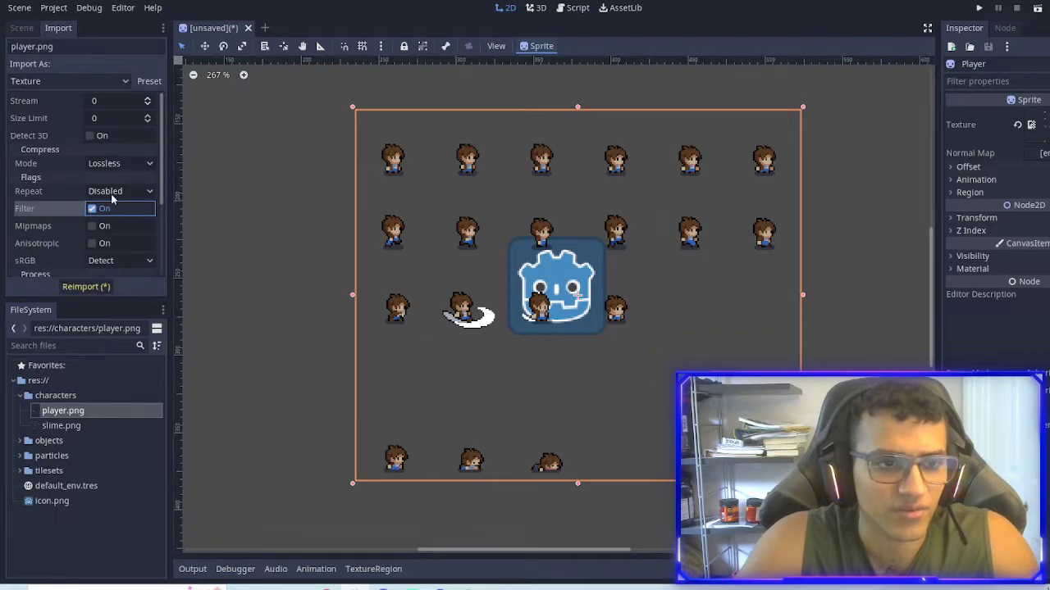
pyautogui.click(92, 208)
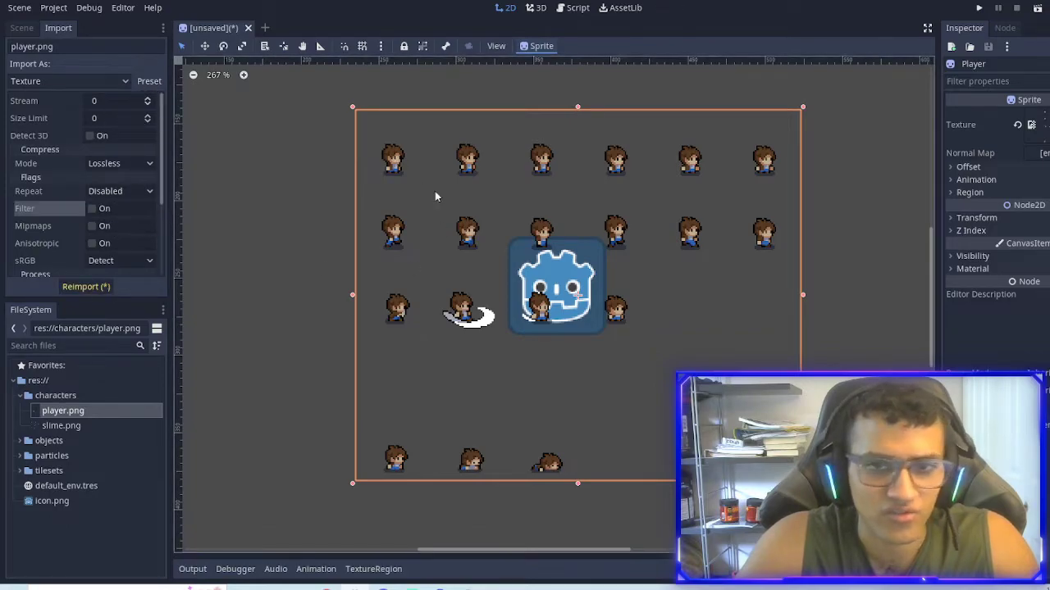
pyautogui.scroll(-2, 525, 219)
pyautogui.scroll(-4, 429, 175)
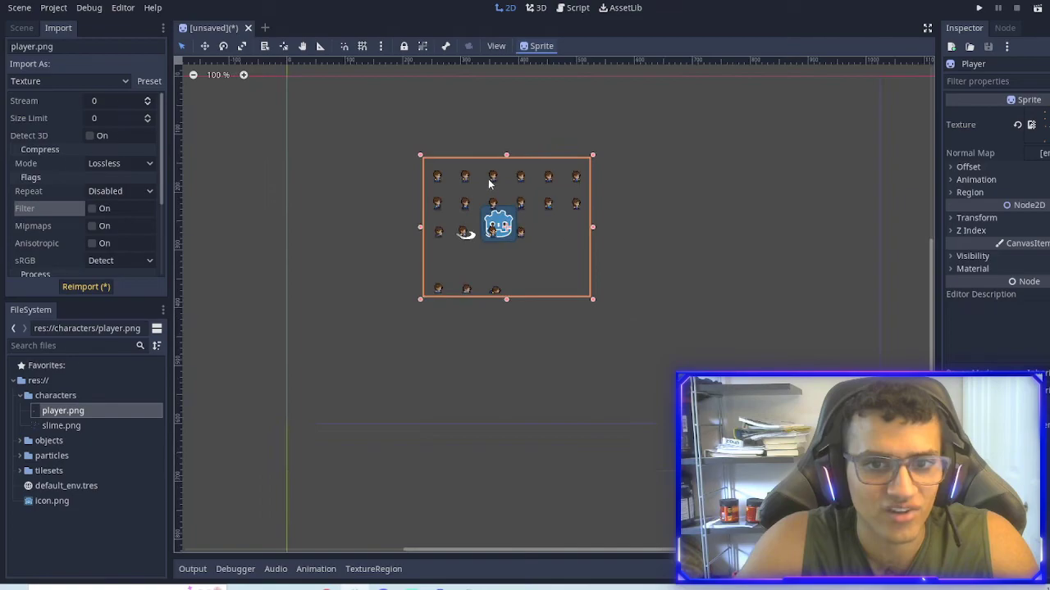
pyautogui.scroll(5, 488, 184)
pyautogui.scroll(-1, 66, 102)
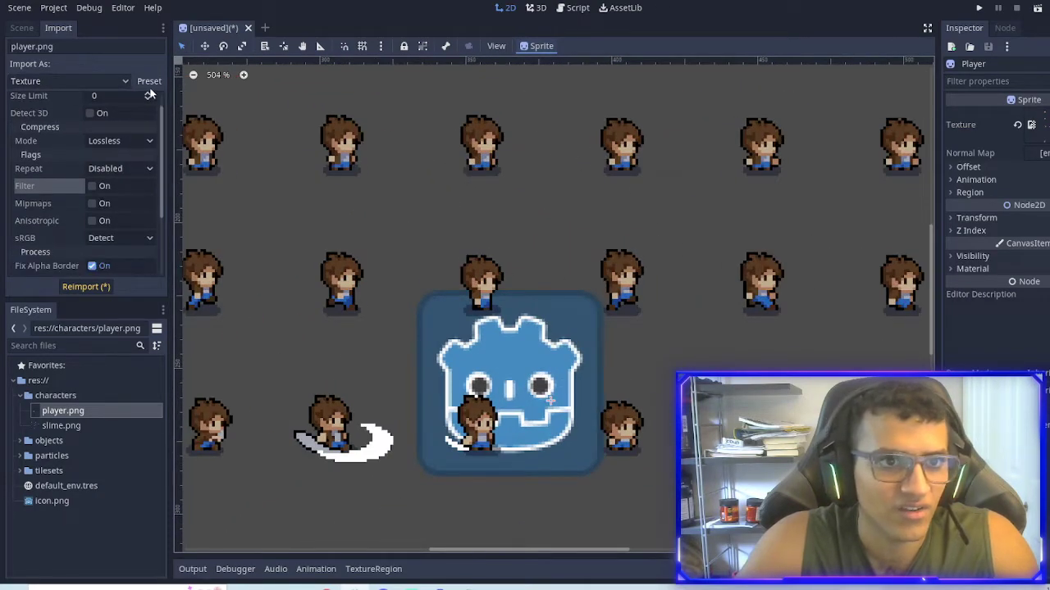
pyautogui.click(149, 82)
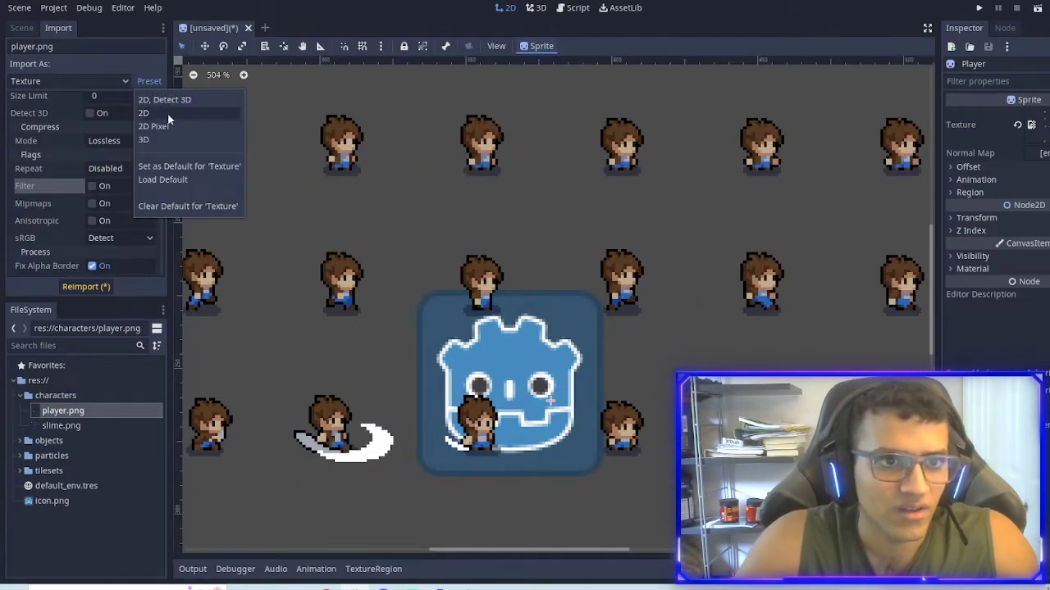
pyautogui.scroll(-4, 406, 207)
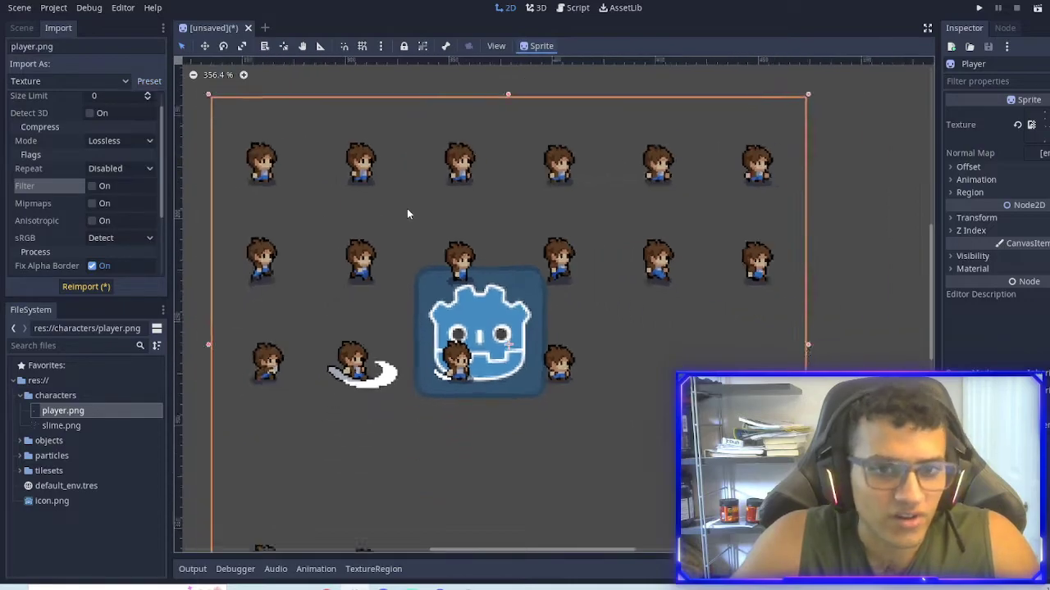
# Select slime.png and player.png together and reimport them with Filter turned on.
pyautogui.click(61, 426)
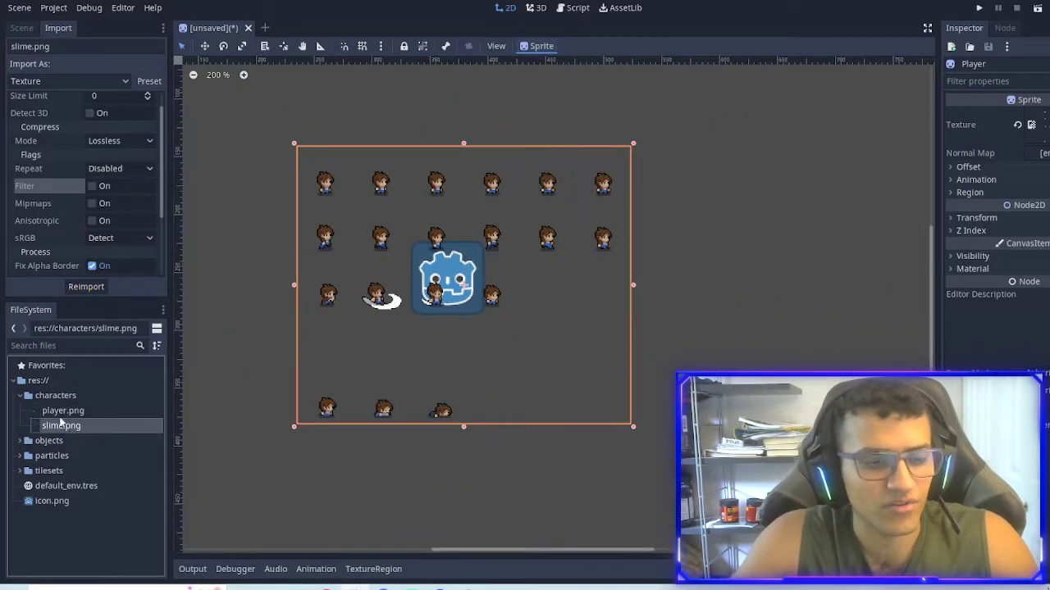
pyautogui.keyDown('shift'); pyautogui.click(80, 413); pyautogui.keyUp('shift')
pyautogui.scroll(1, 96, 202)
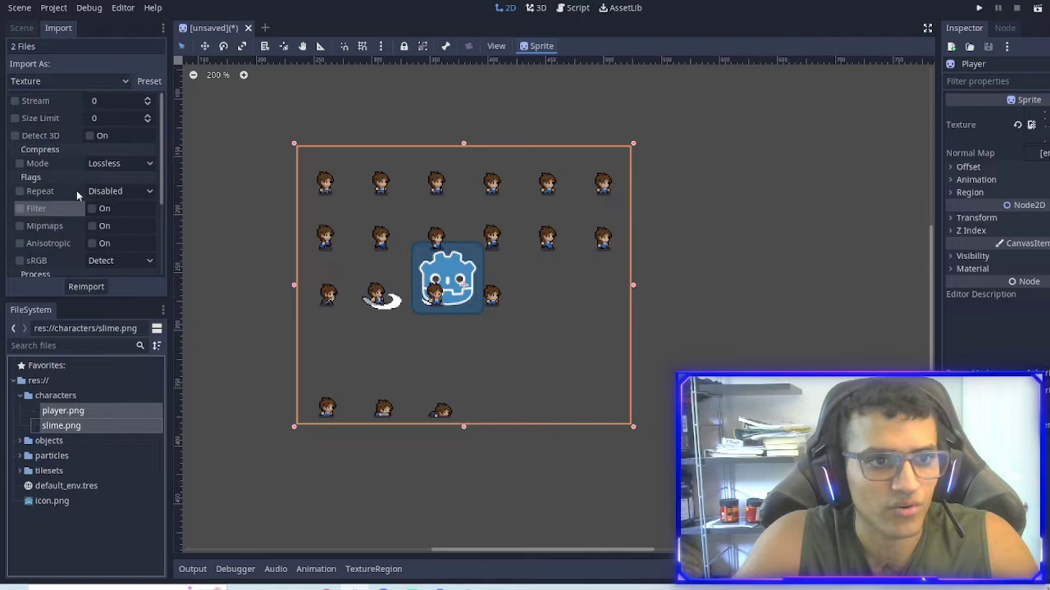
pyautogui.click(93, 210)
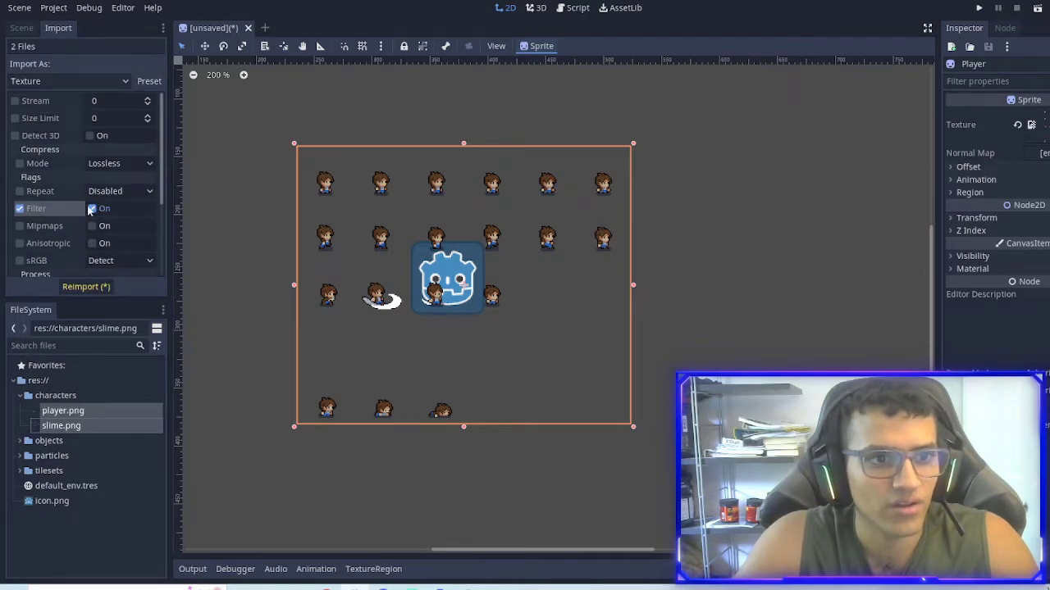
pyautogui.click(86, 286)
# Turn Filter off for both textures and reimport them again.
pyautogui.scroll(7, 434, 180)
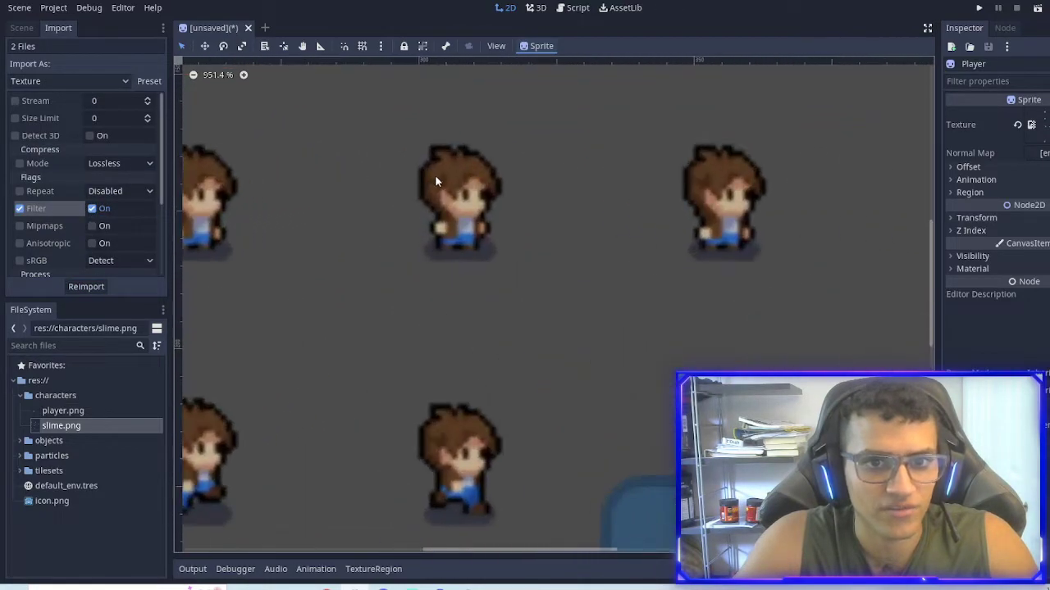
pyautogui.scroll(3, 435, 181)
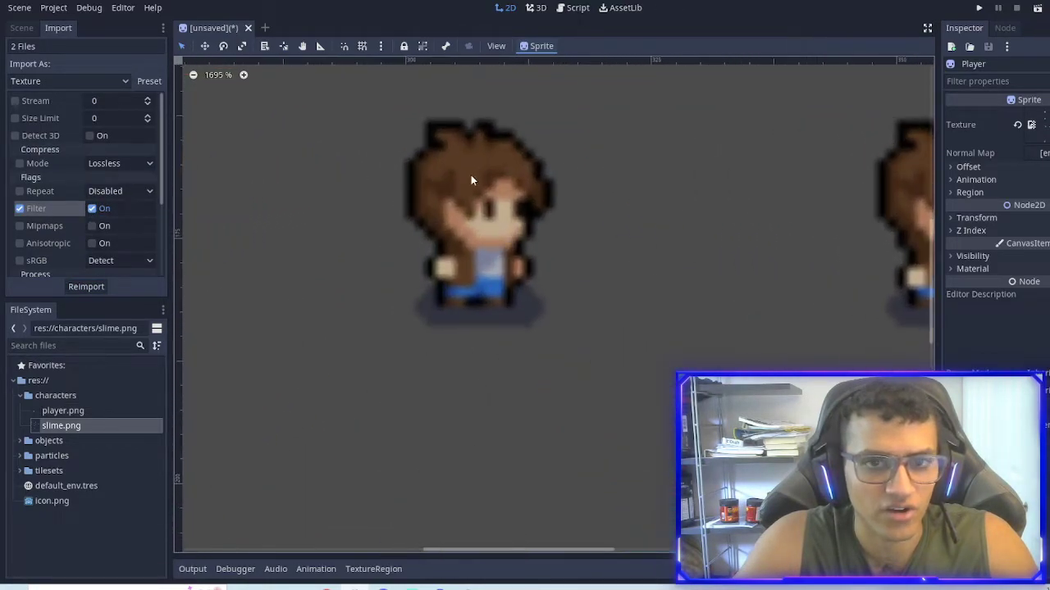
pyautogui.click(93, 208)
pyautogui.click(92, 286)
pyautogui.scroll(-12, 501, 250)
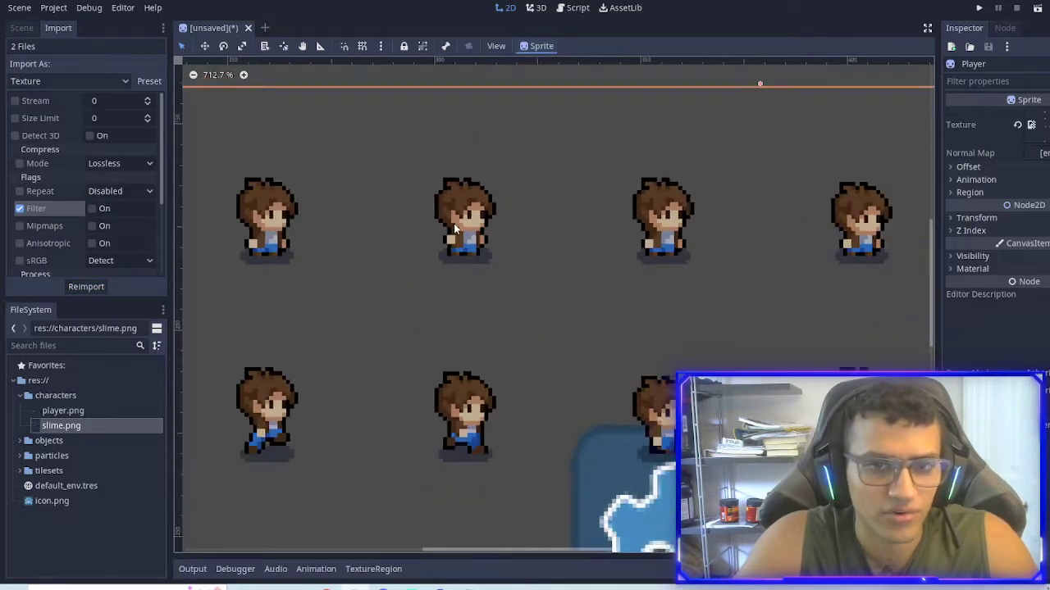
# Box-select the Icon and Player sprites on the canvas and delete both, confirming removal of the root.
pyautogui.press('Delete')
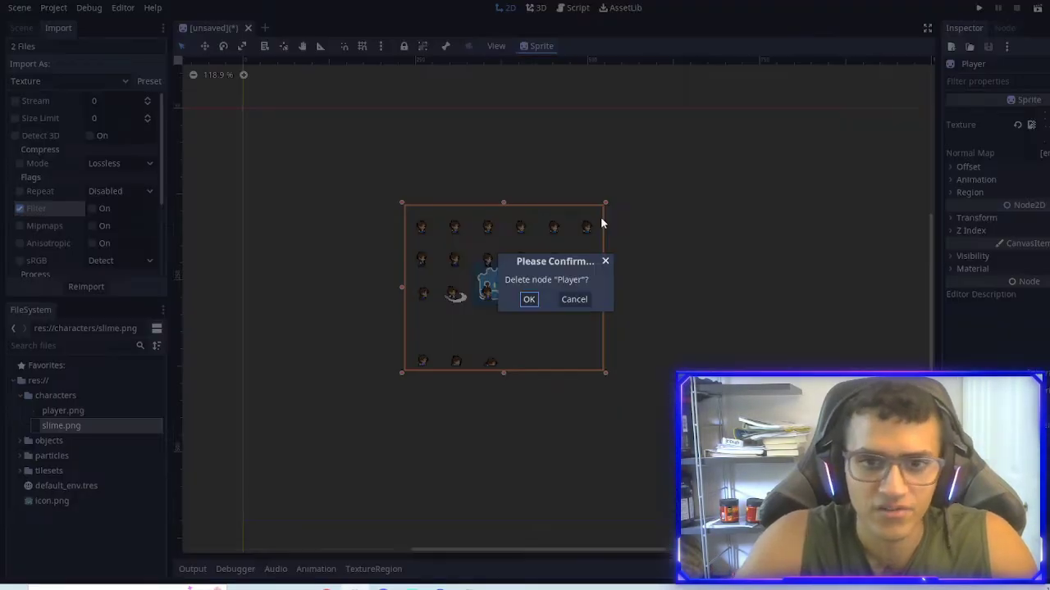
pyautogui.click(573, 300)
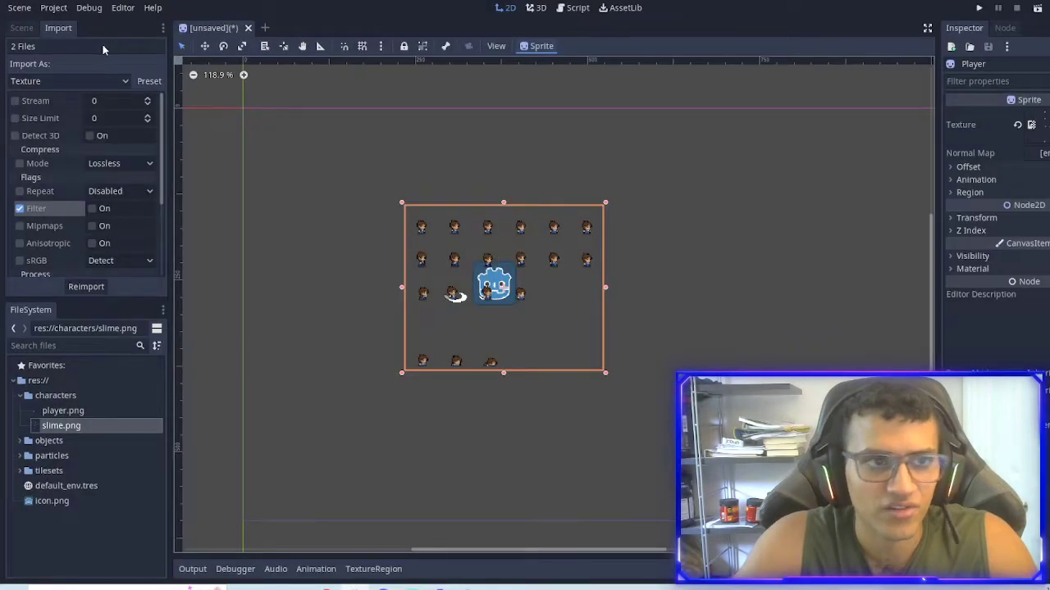
pyautogui.click(24, 30)
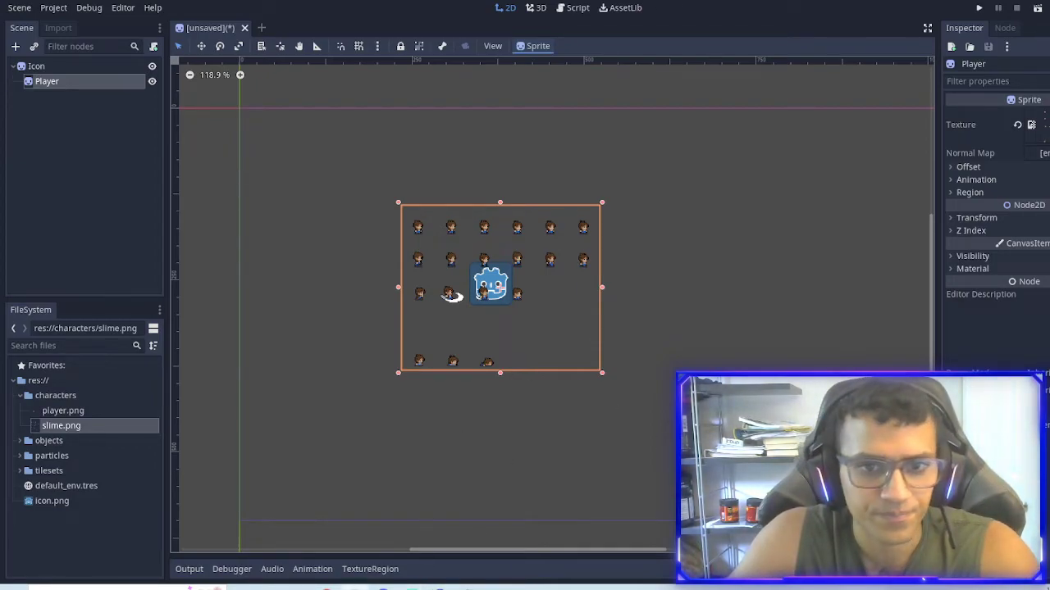
pyautogui.click(38, 67)
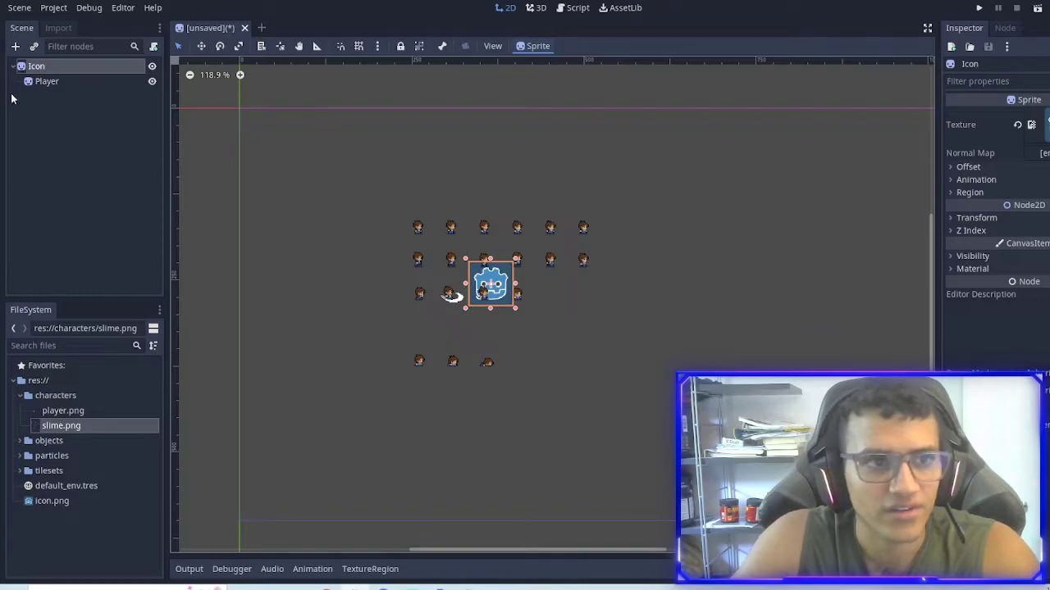
pyautogui.click(74, 46)
pyautogui.write('icon')
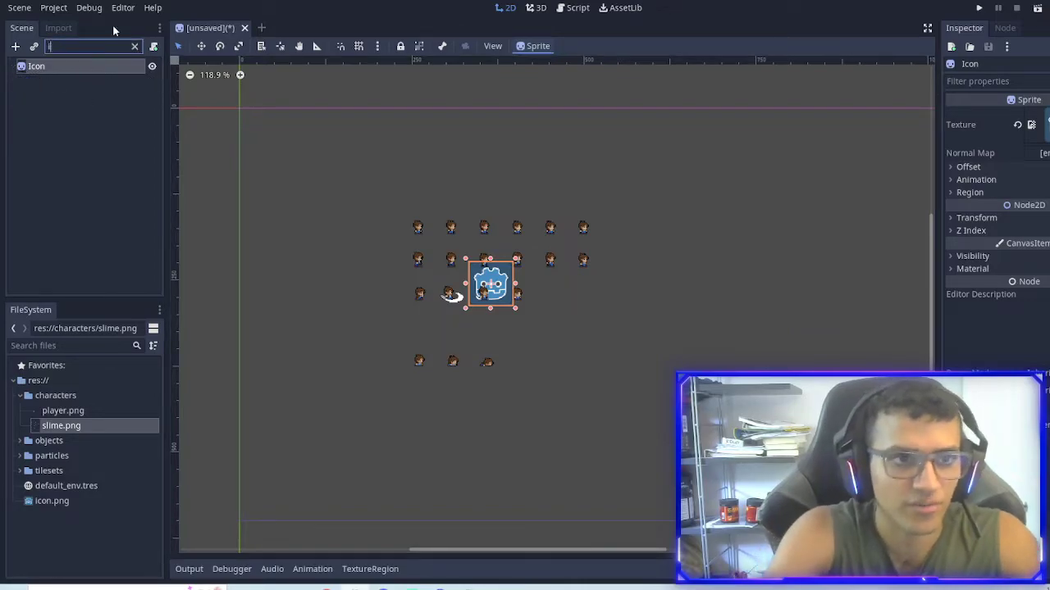
pyautogui.press('BackSpace')
pyautogui.press('BackSpace')
pyautogui.press('BackSpace')
pyautogui.press('BackSpace')
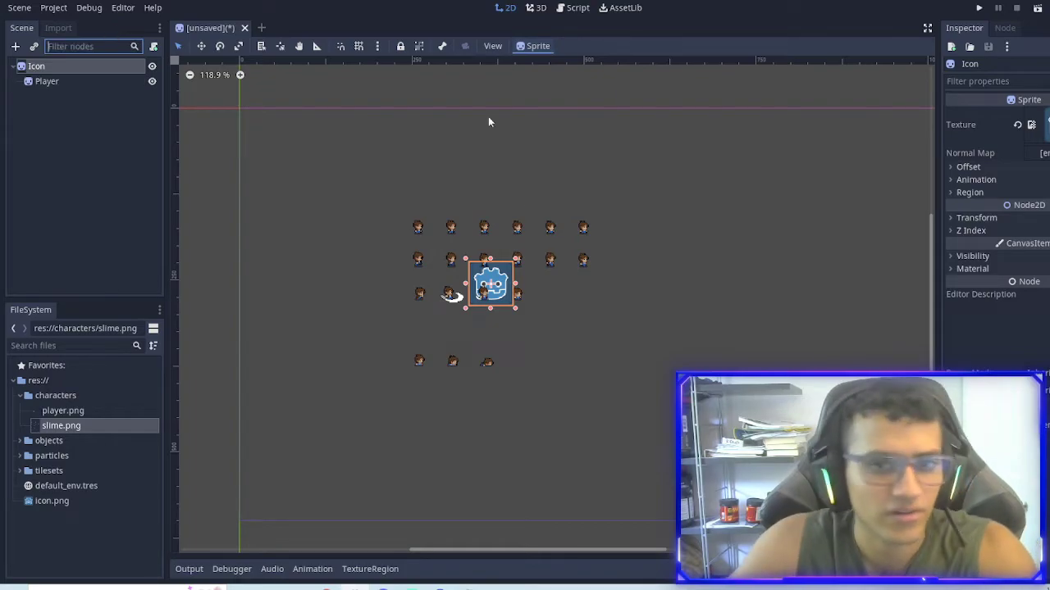
pyautogui.moveTo(665, 421); pyautogui.dragTo(310, 156)
pyautogui.press('Delete')
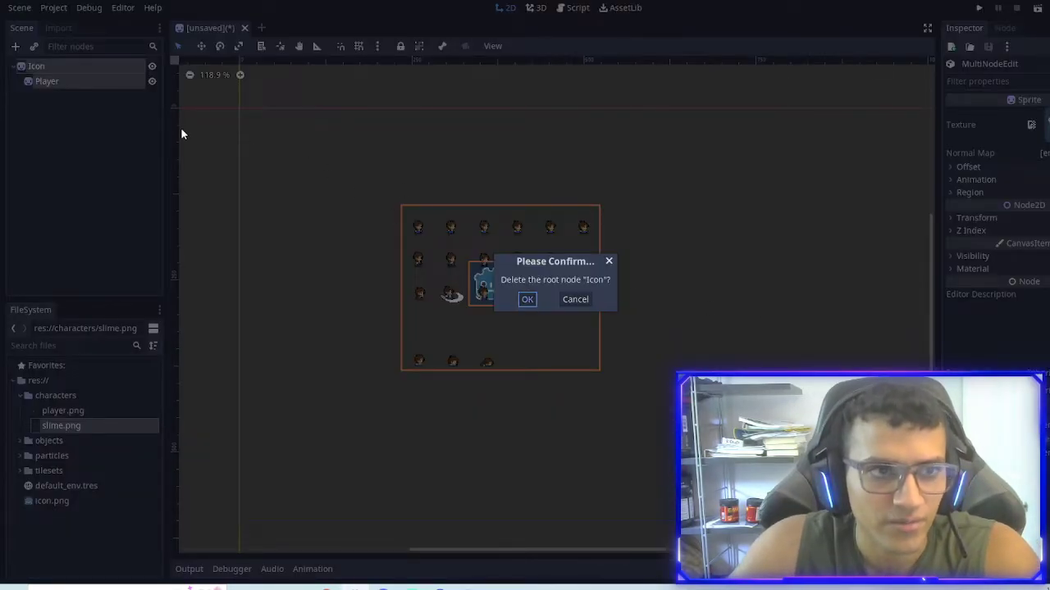
pyautogui.press('Return')
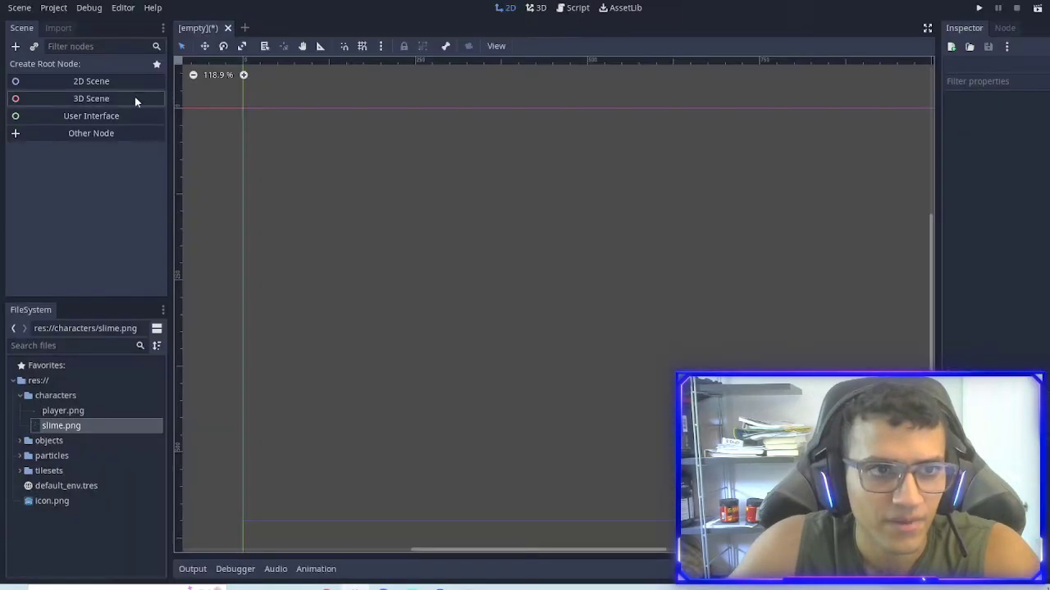
# Create a 2D Scene (Node2D) root and save the scene as MainMenu.tscn.
pyautogui.click(91, 81)
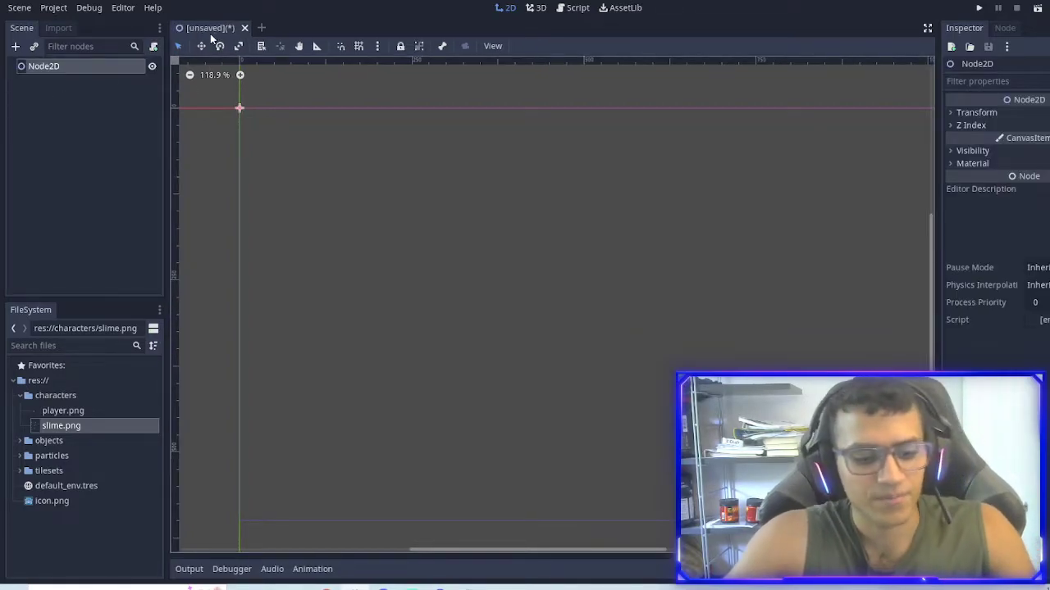
pyautogui.hotkey('ctrl', 's')
pyautogui.write('Main')
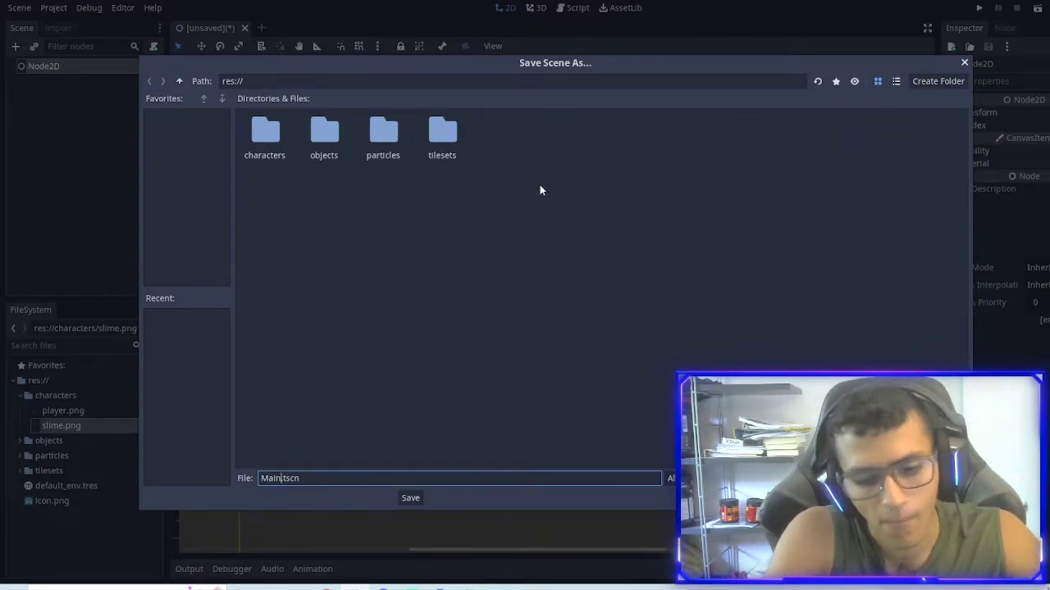
pyautogui.write('Menu')
pyautogui.press('Return')
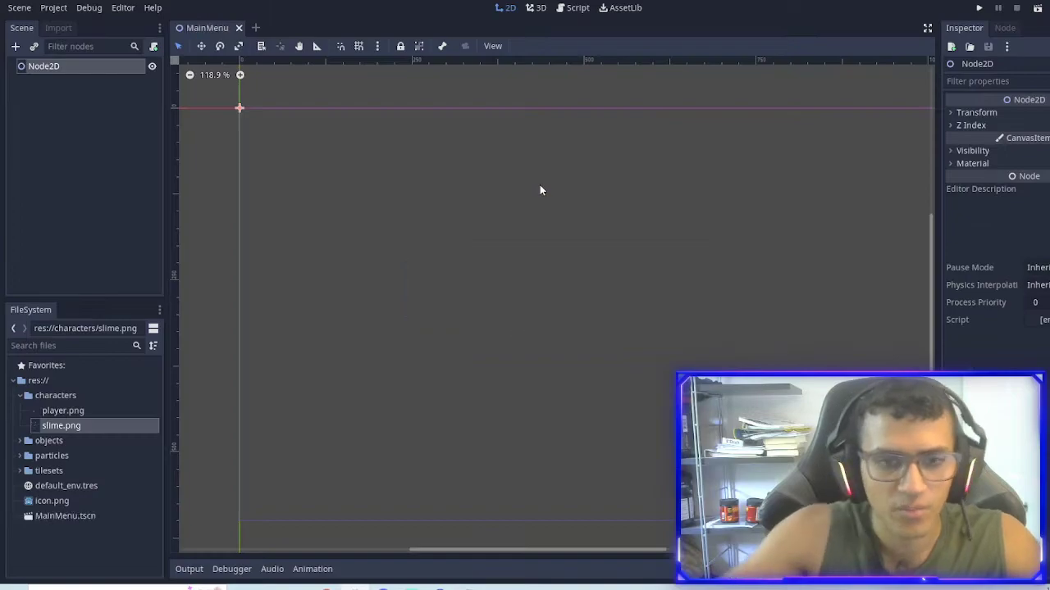
pyautogui.click(20, 397)
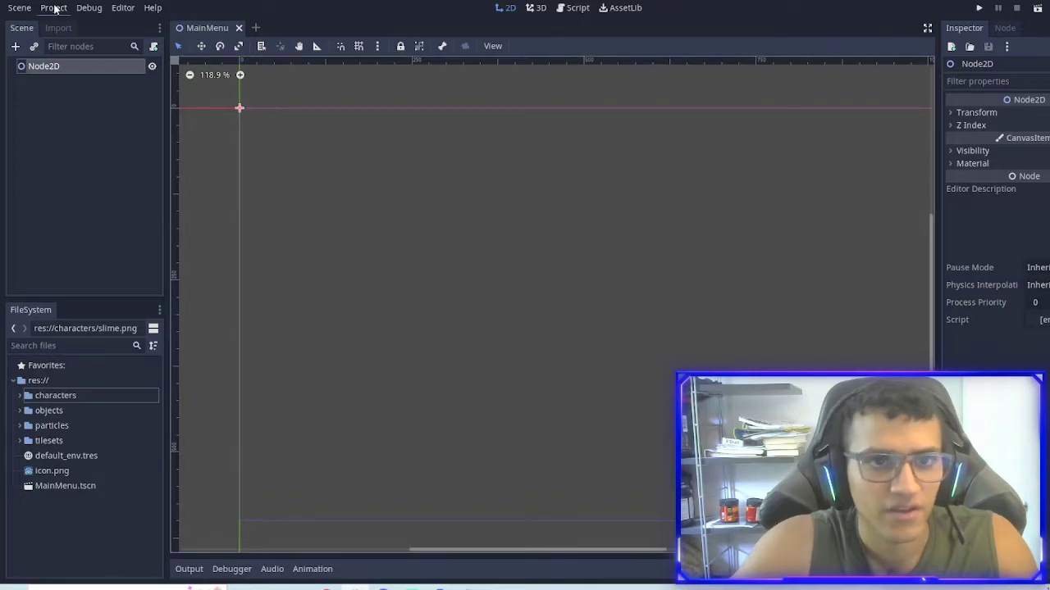
# Search 'button' in the Create Node dialog and compare the TextureButton and TouchScreenButton descriptions.
pyautogui.click(15, 46)
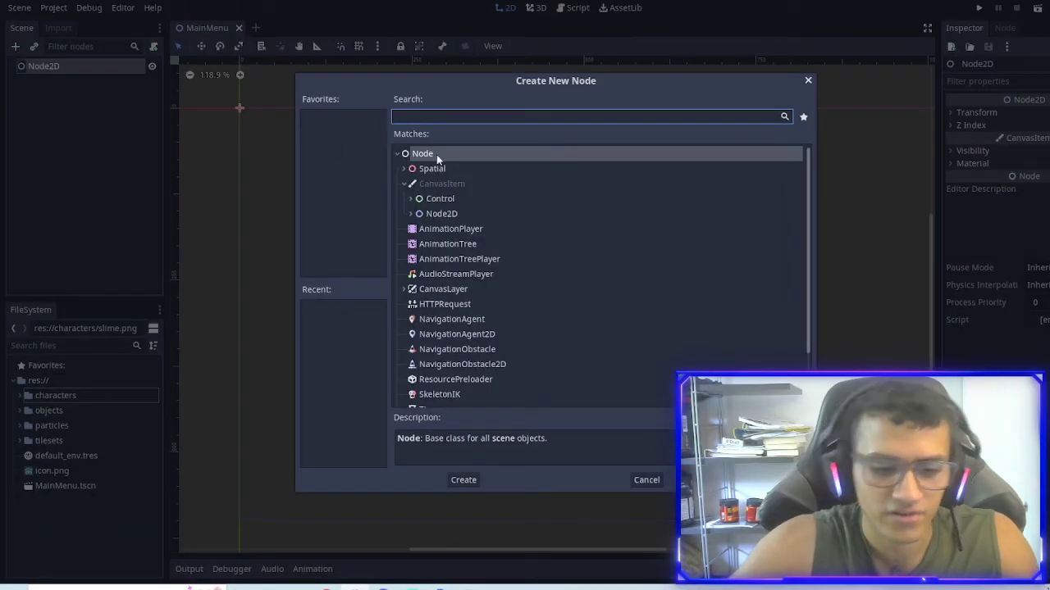
pyautogui.write('button')
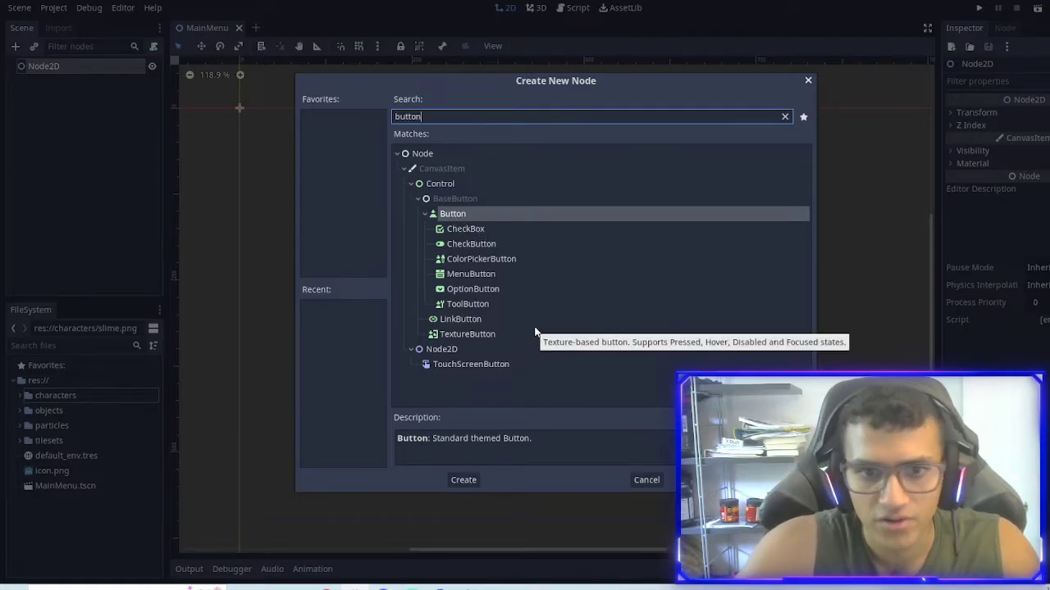
pyautogui.click(458, 335)
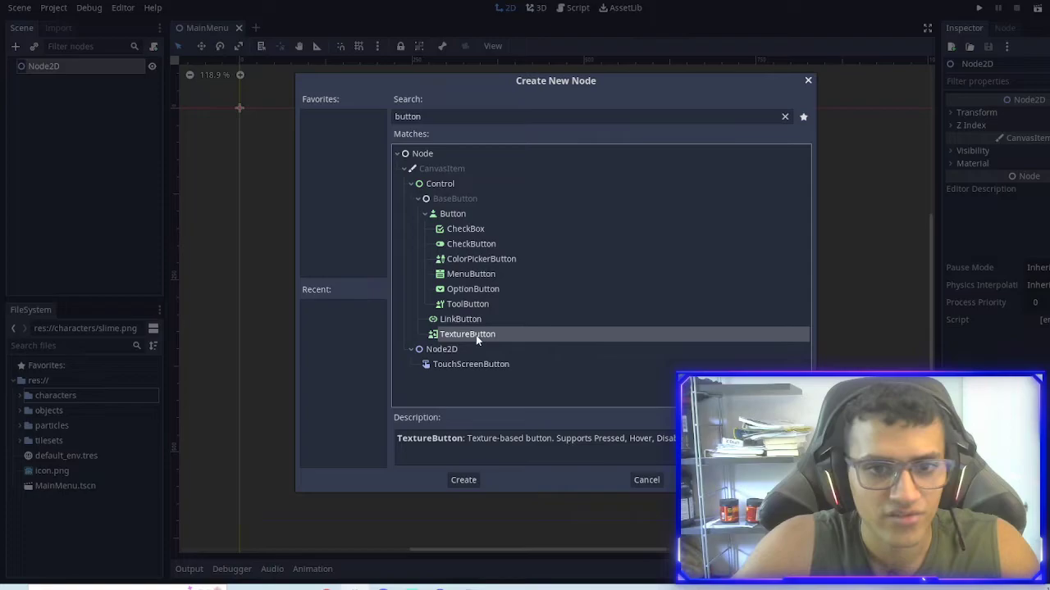
pyautogui.click(468, 365)
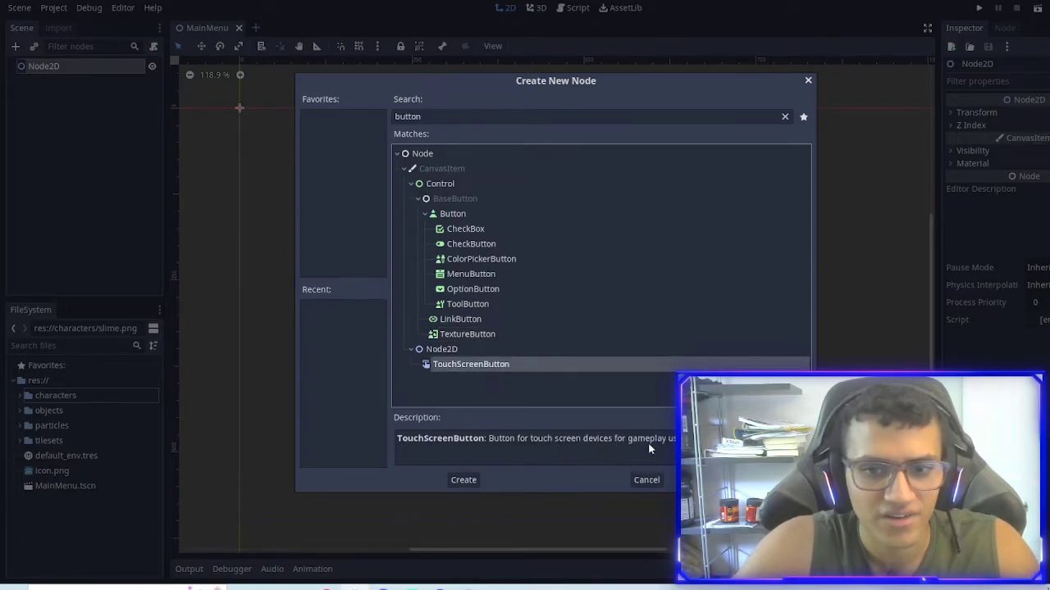
pyautogui.click(456, 339)
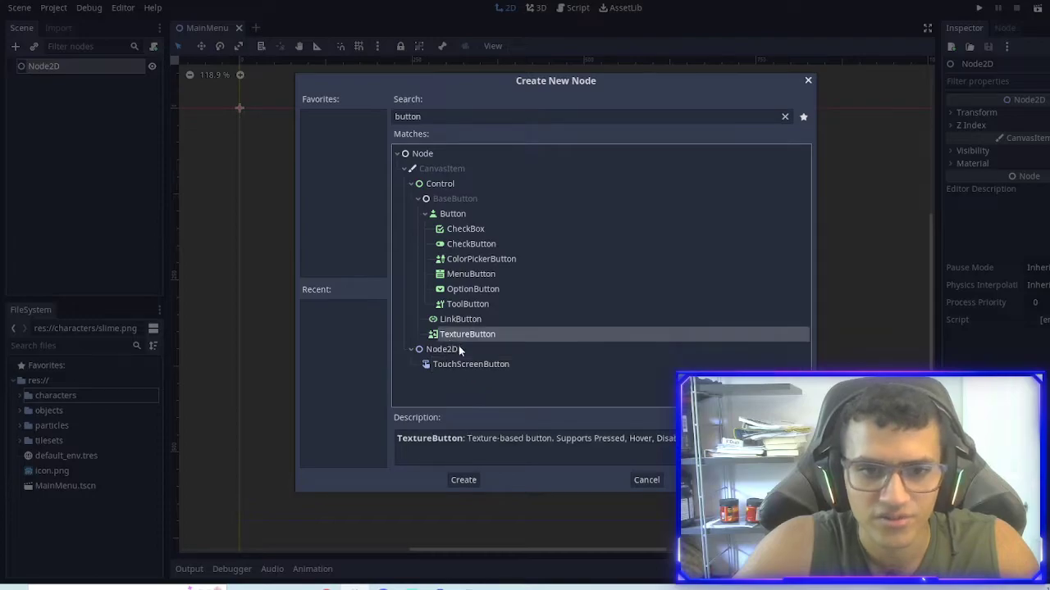
pyautogui.click(461, 365)
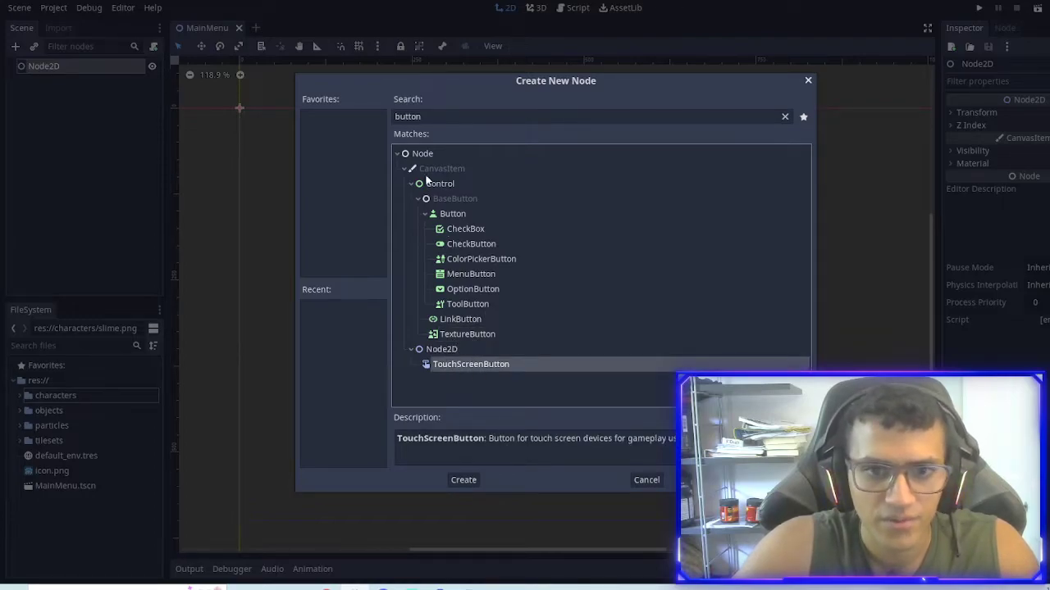
pyautogui.click(464, 336)
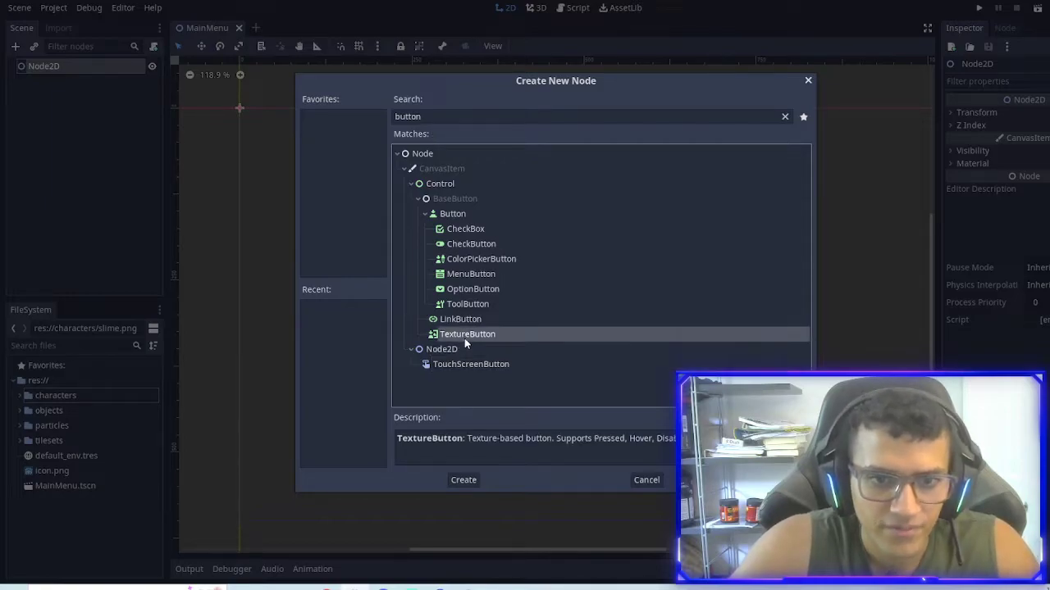
pyautogui.press('Down')
pyautogui.press('Down')
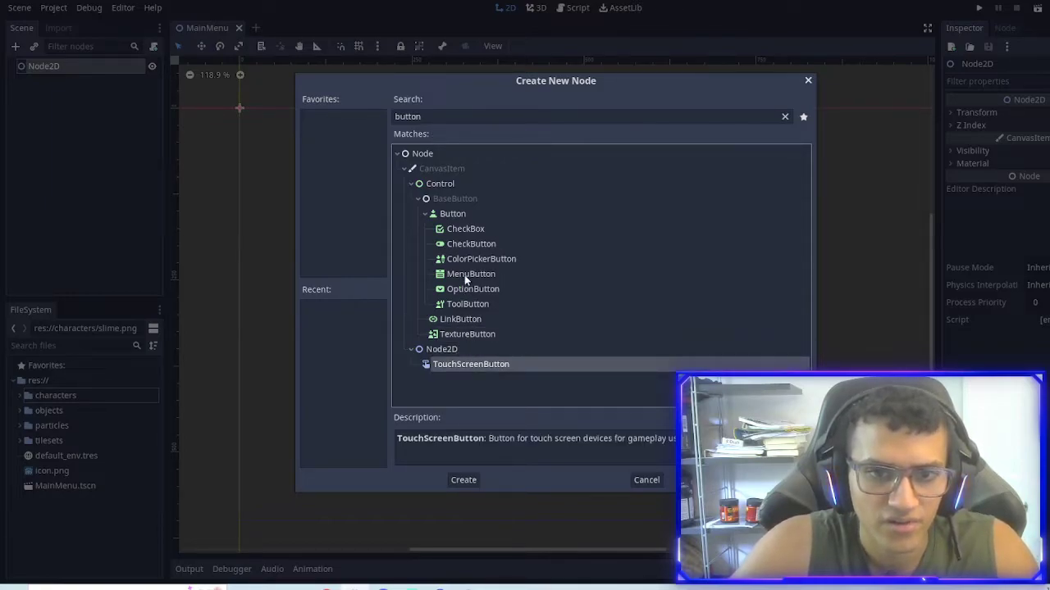
# Add a TextureButton under Node2D, then delete it again.
pyautogui.click(472, 333)
pyautogui.click(469, 484)
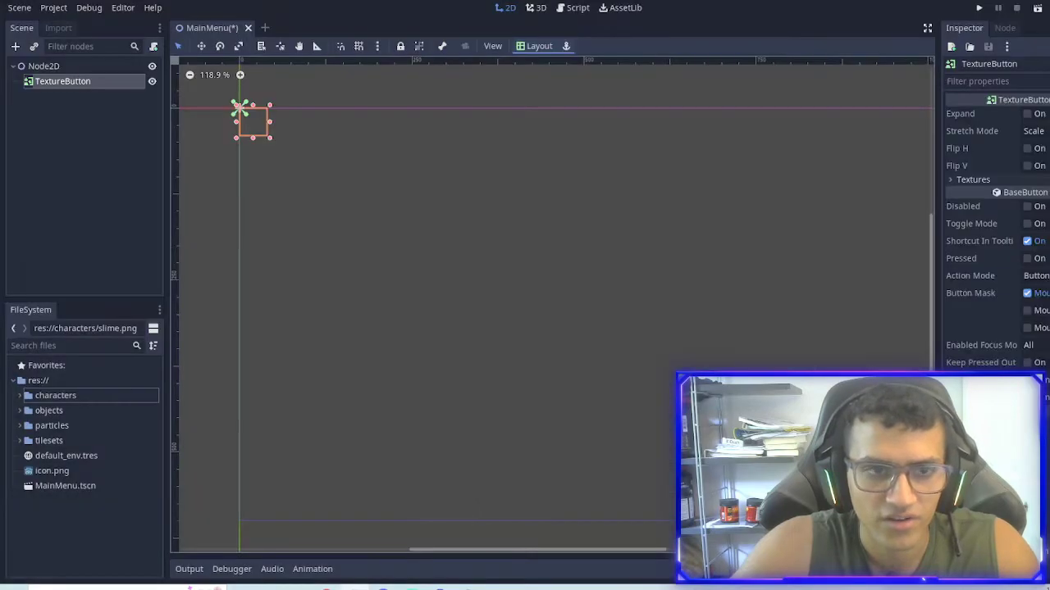
pyautogui.press('Delete')
pyautogui.press('Return')
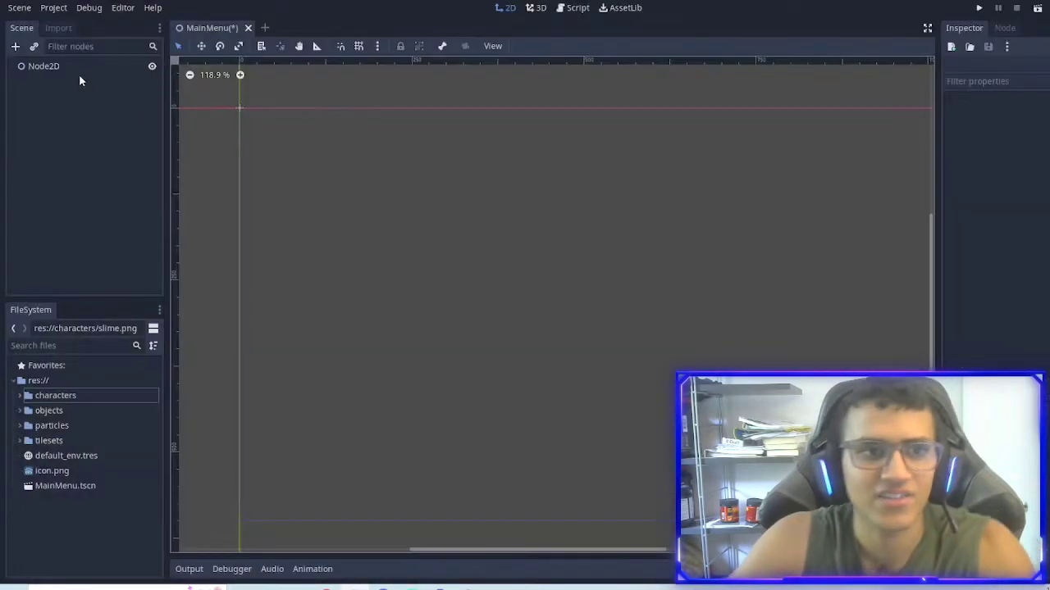
pyautogui.click(74, 67)
# Add a plain Button under Node2D, enlarge it and move it to the canvas middle.
pyautogui.click(16, 46)
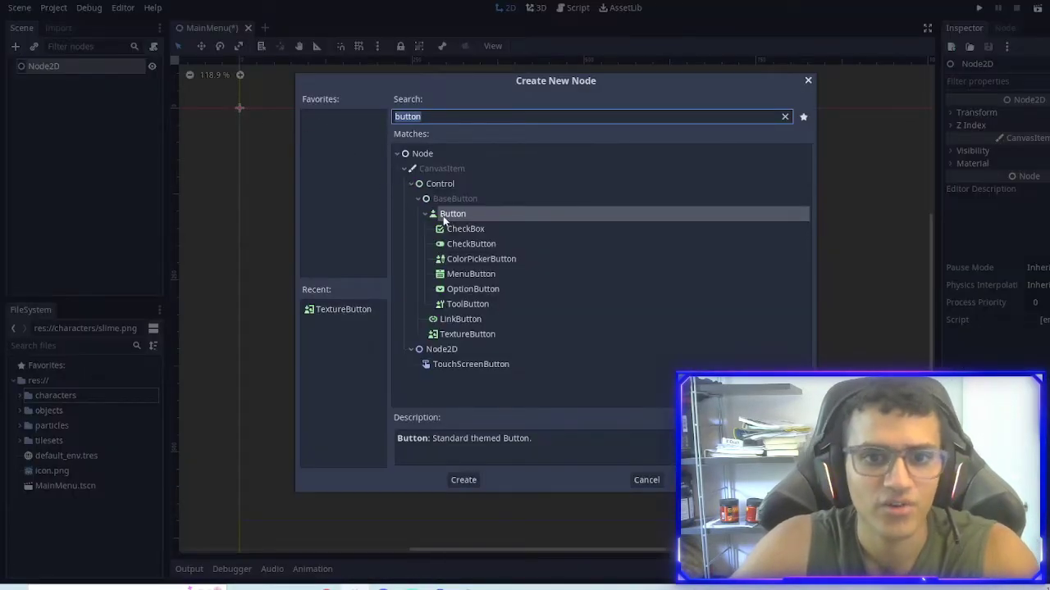
pyautogui.click(463, 480)
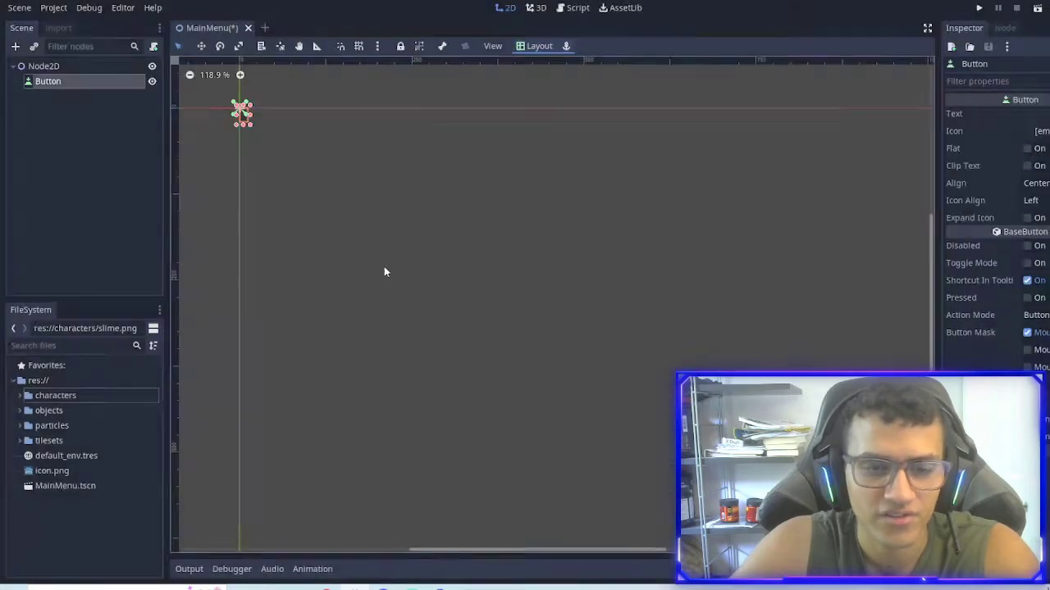
pyautogui.moveTo(251, 122); pyautogui.dragTo(533, 308)
# Run the project with MainMenu selected as the main scene and try the button.
pyautogui.click(979, 8)
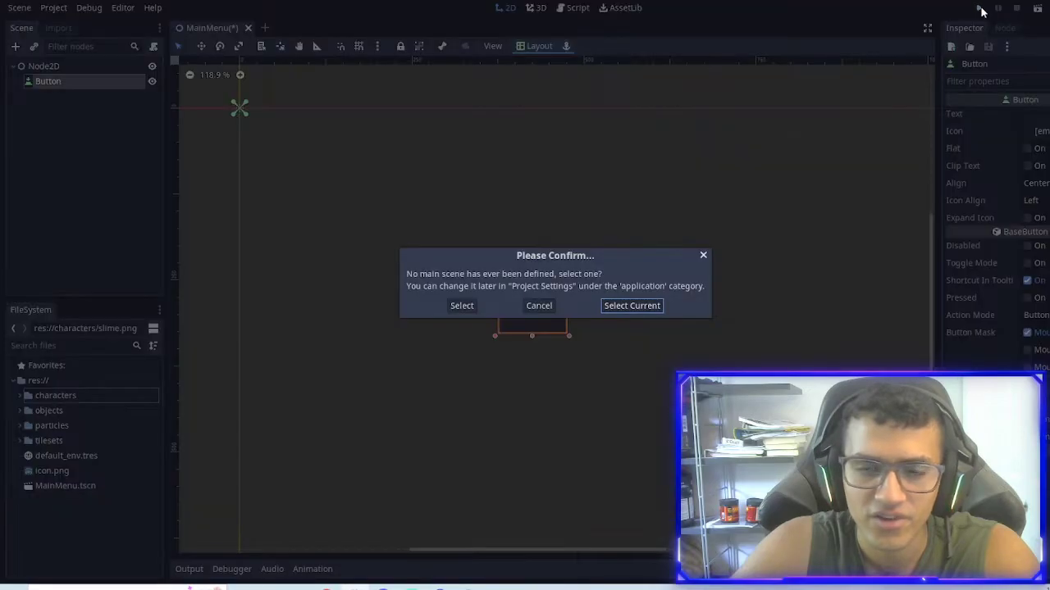
pyautogui.click(637, 304)
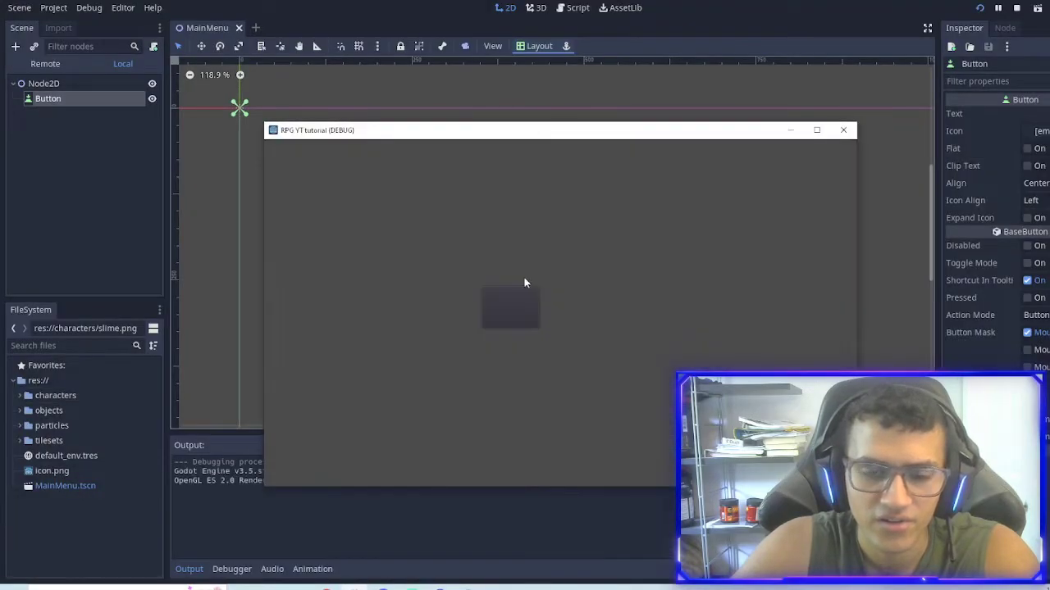
pyautogui.click(530, 316)
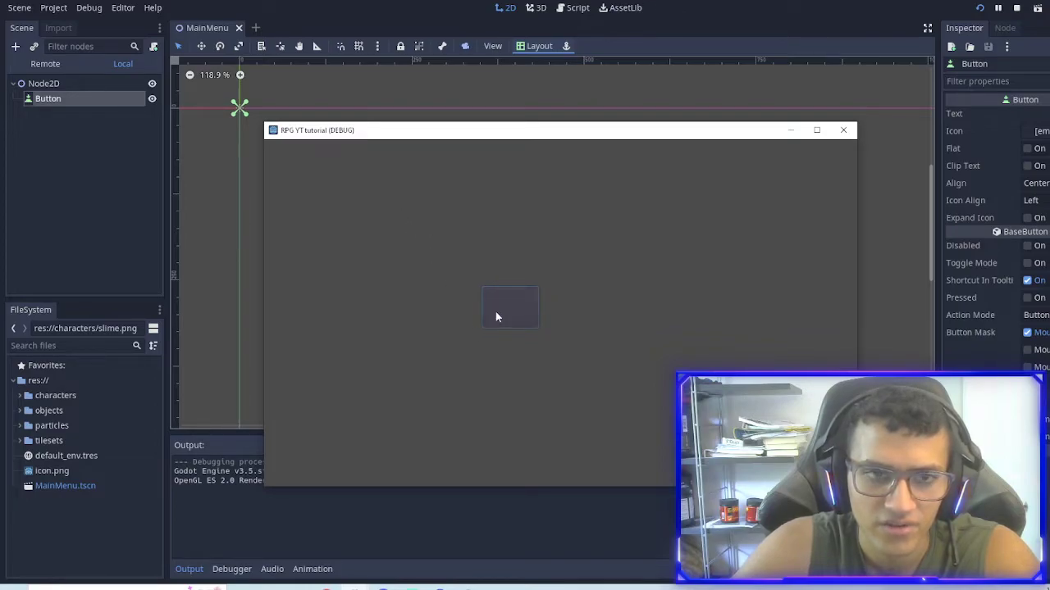
pyautogui.click(496, 316)
pyautogui.click(533, 305)
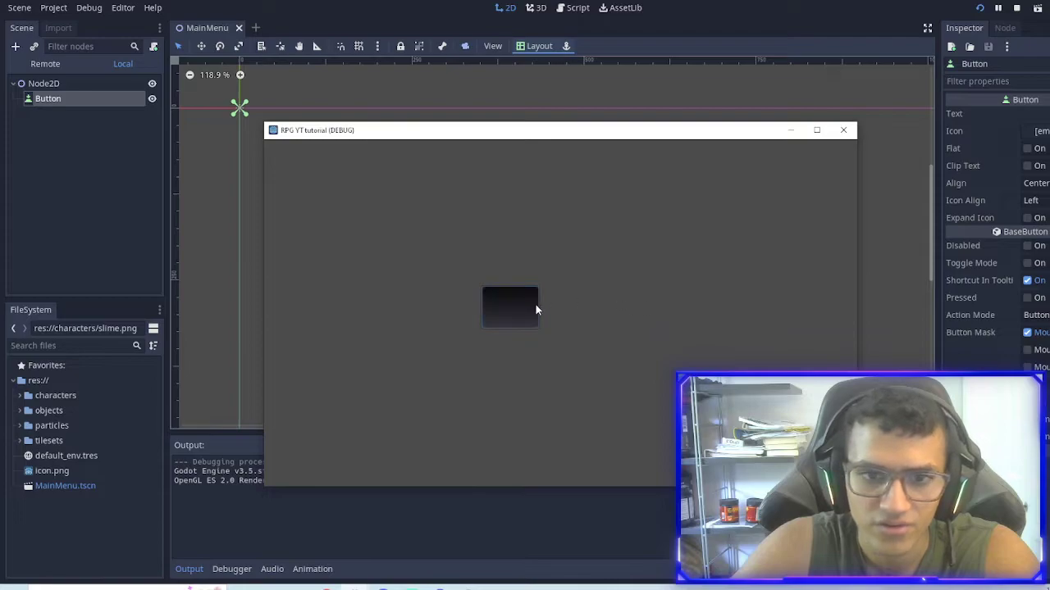
# Set the Button's Text to 'Play', rerun the game to check it, and close the game window.
pyautogui.click(1037, 113)
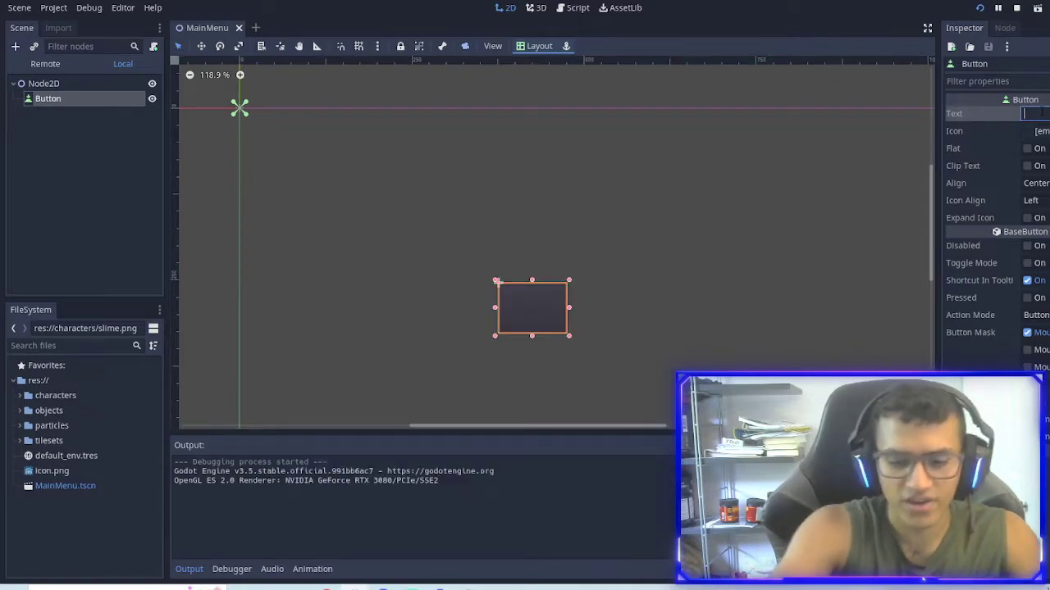
pyautogui.write('Play')
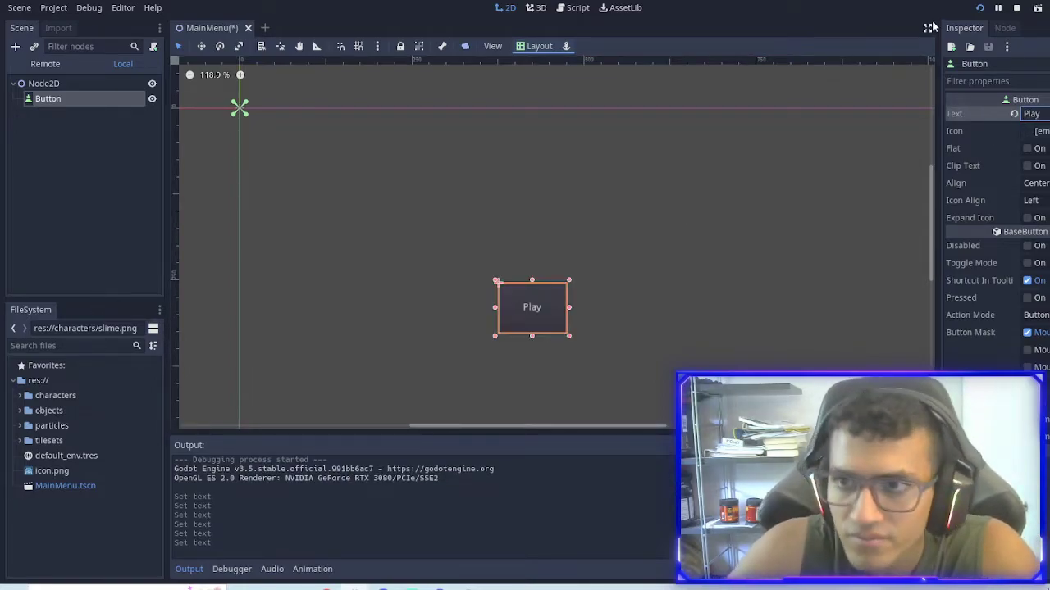
pyautogui.click(998, 7)
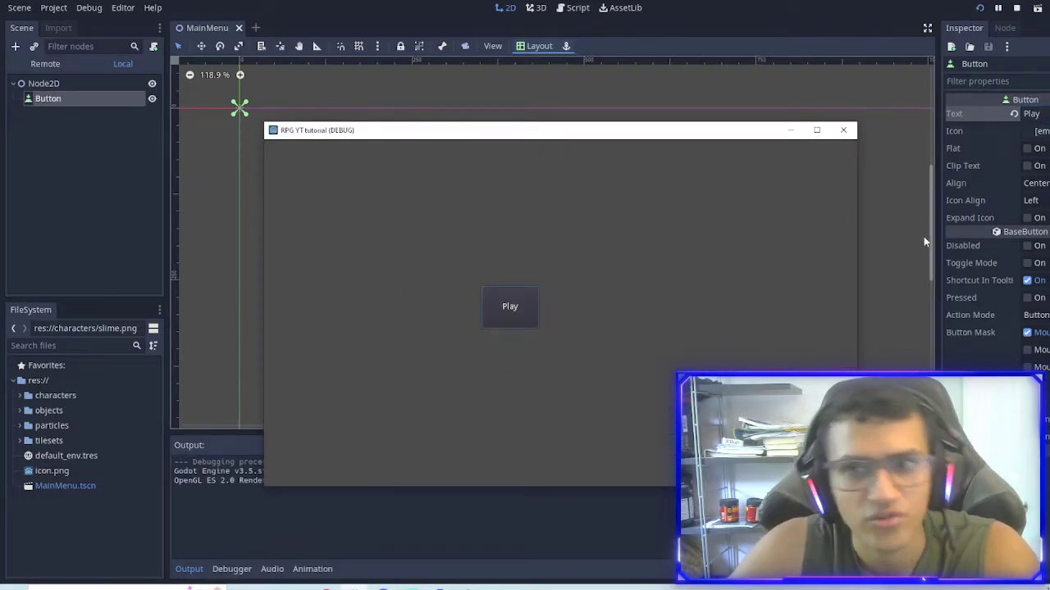
pyautogui.click(843, 130)
# Create a new 2D scene, rename its root to World, and save it as World.tscn.
pyautogui.click(257, 29)
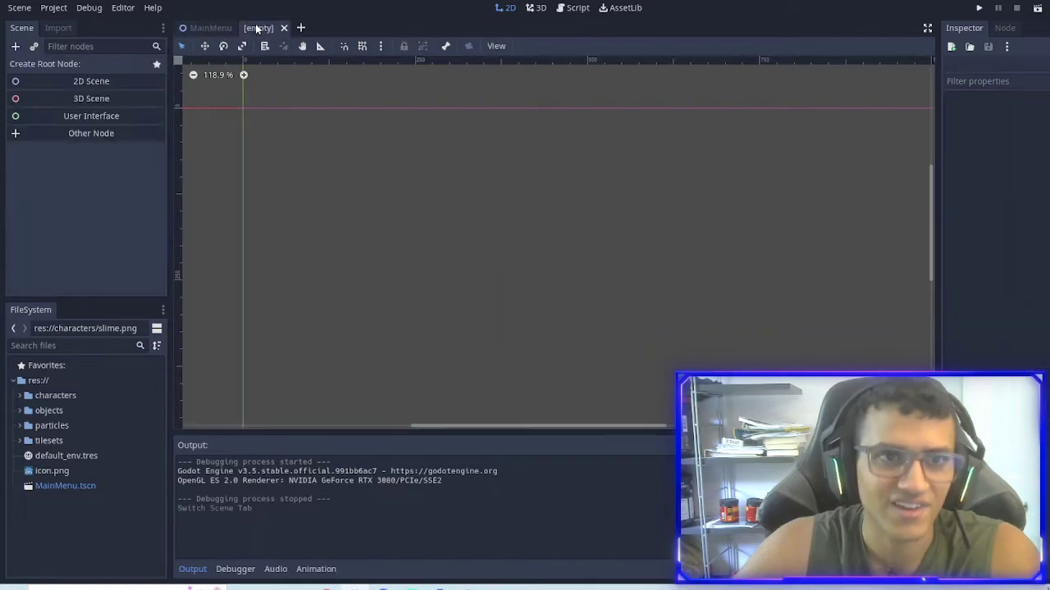
pyautogui.click(98, 80)
pyautogui.doubleClick(95, 68)
pyautogui.write('World')
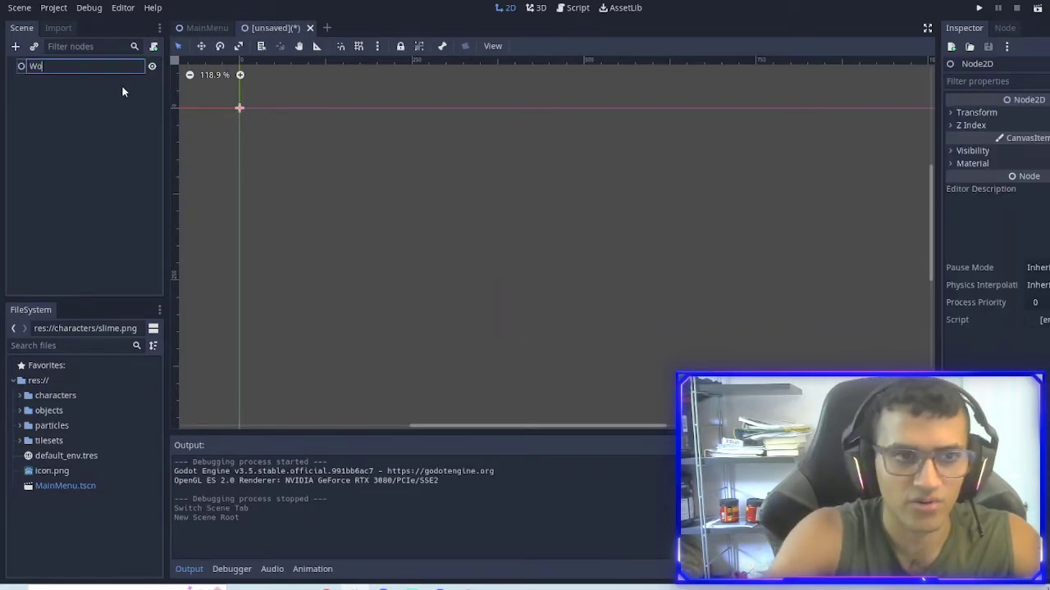
pyautogui.press('Return')
pyautogui.hotkey('ctrl', 's')
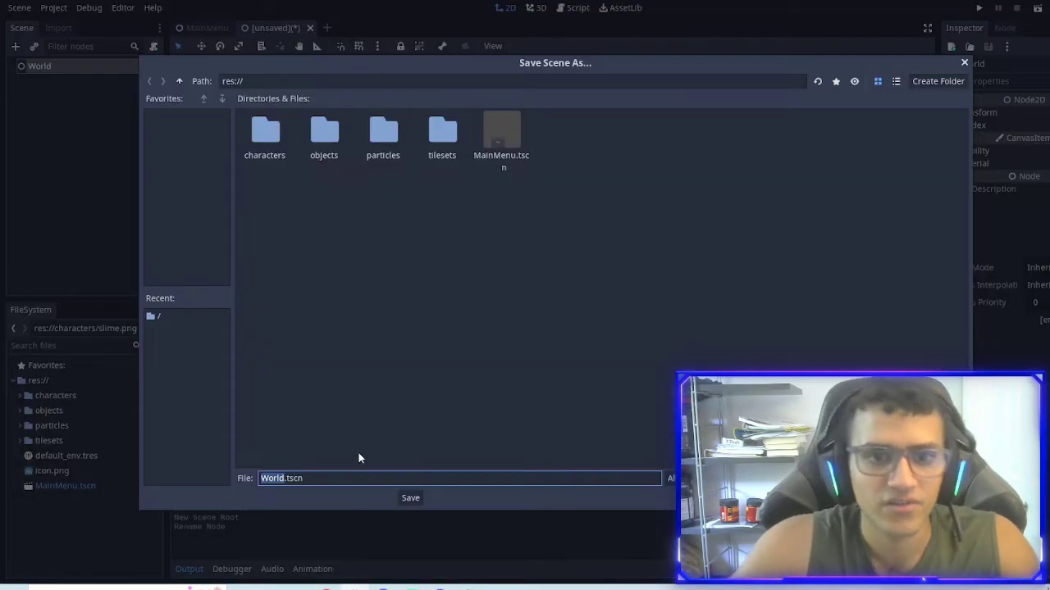
pyautogui.click(410, 498)
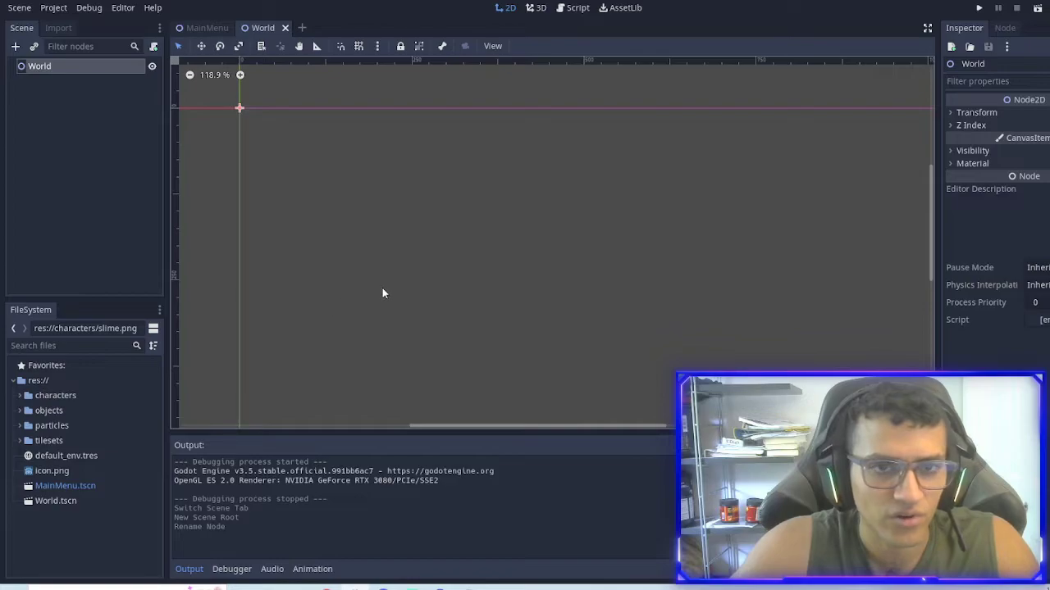
pyautogui.scroll(-1, 373, 275)
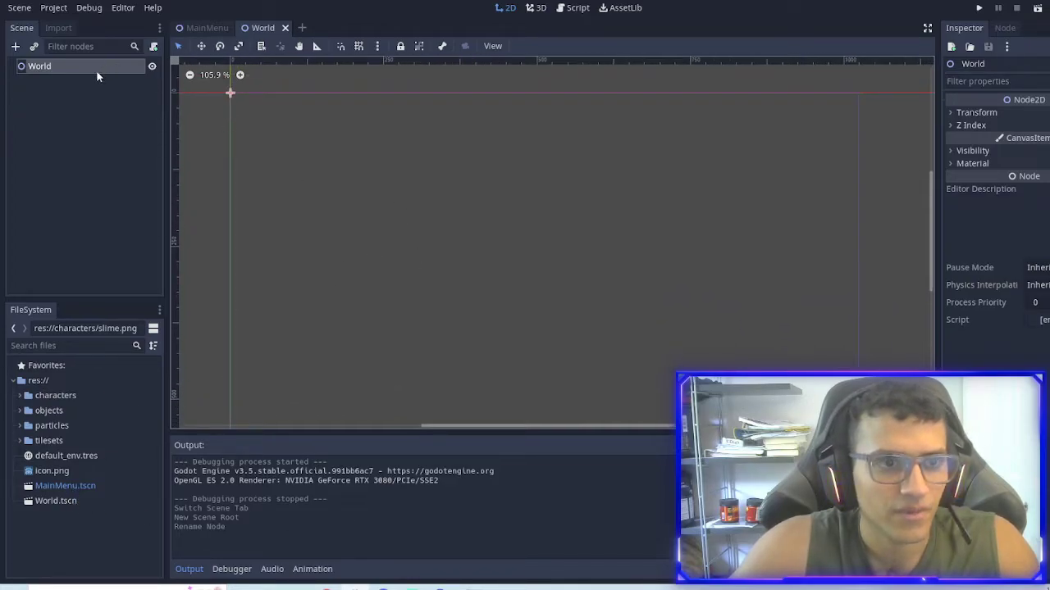
# Rename the MainMenu scene's root node to MainMenu and save the scene.
pyautogui.click(198, 29)
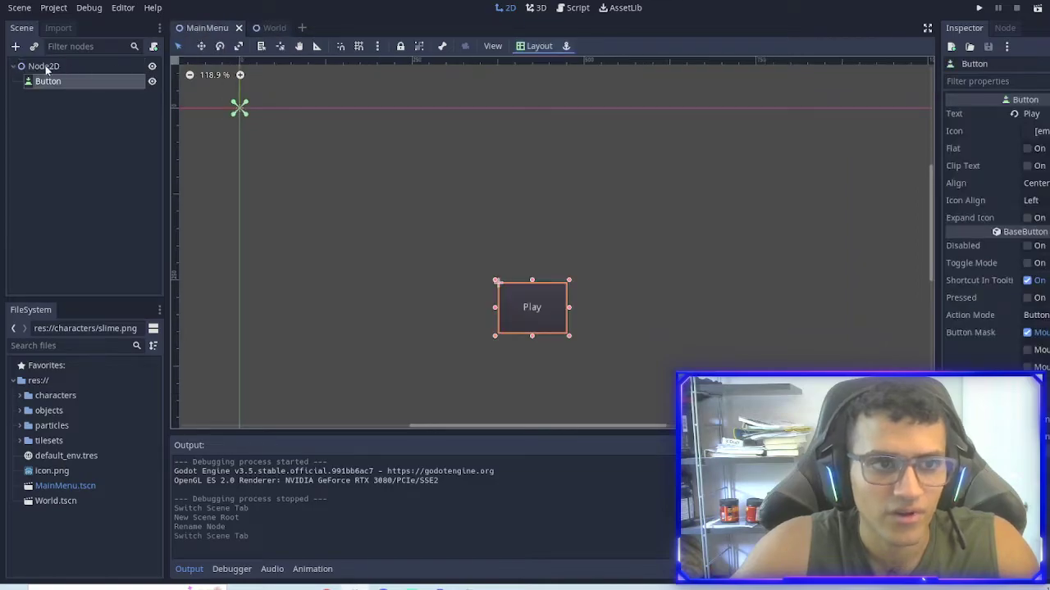
pyautogui.doubleClick(122, 67)
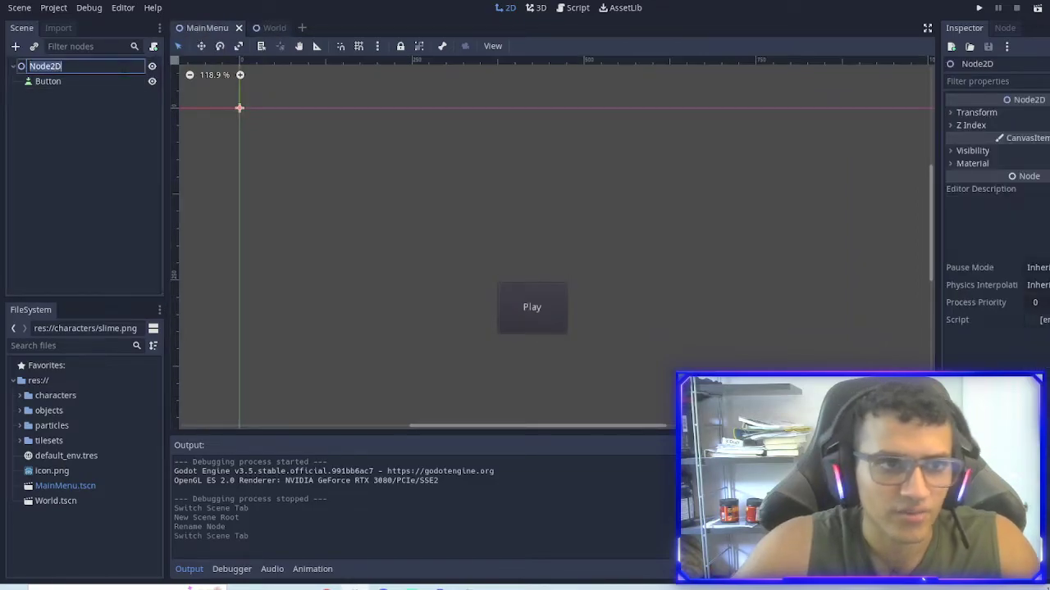
pyautogui.write('MainMenu')
pyautogui.press('Return')
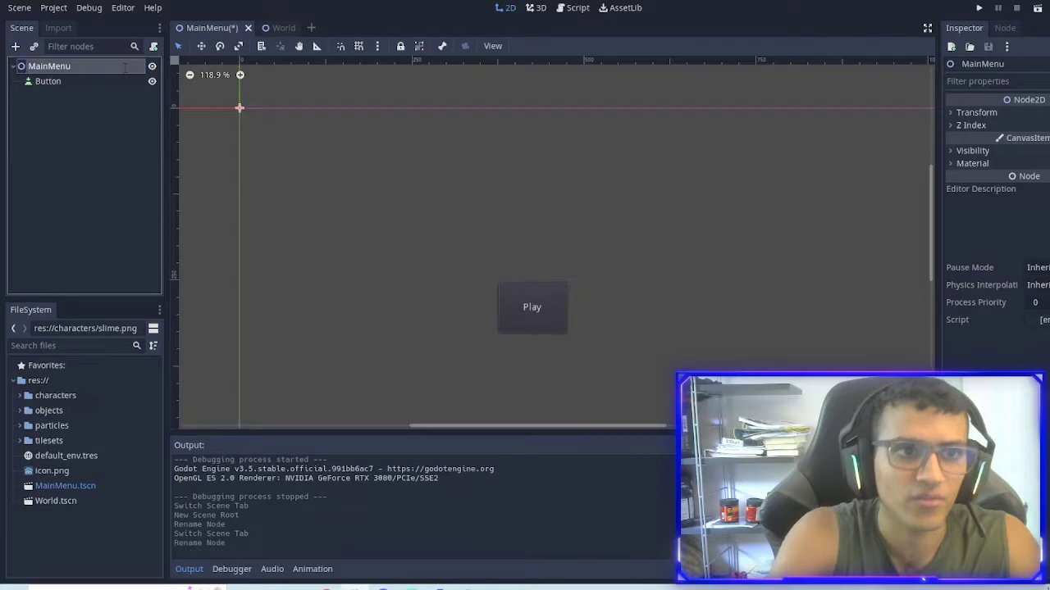
pyautogui.hotkey('ctrl', 's')
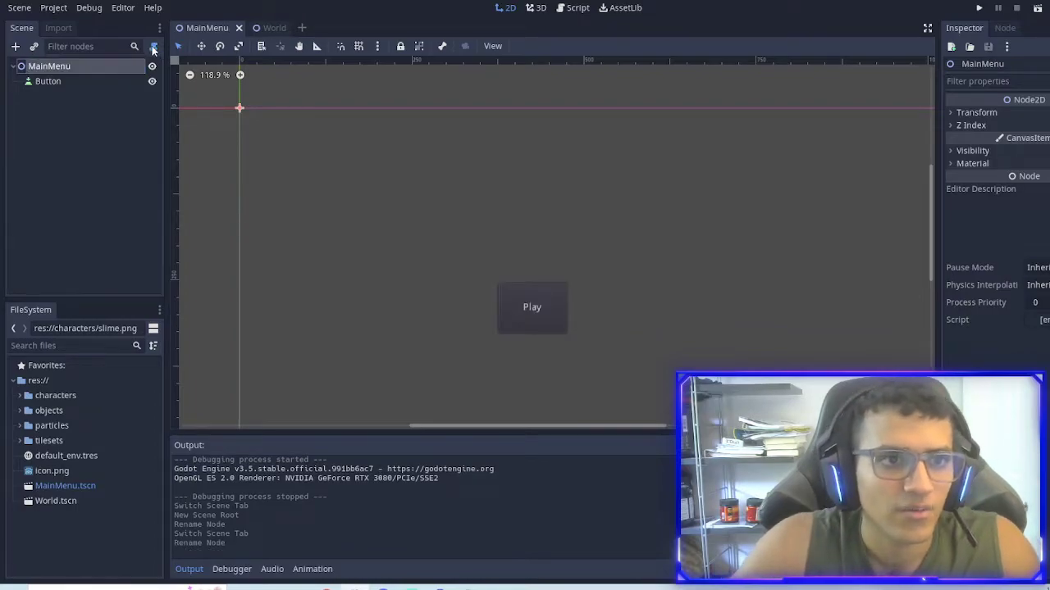
# Attach a new MainMenu.gd script to the MainMenu root and save it.
pyautogui.click(152, 48)
pyautogui.click(513, 366)
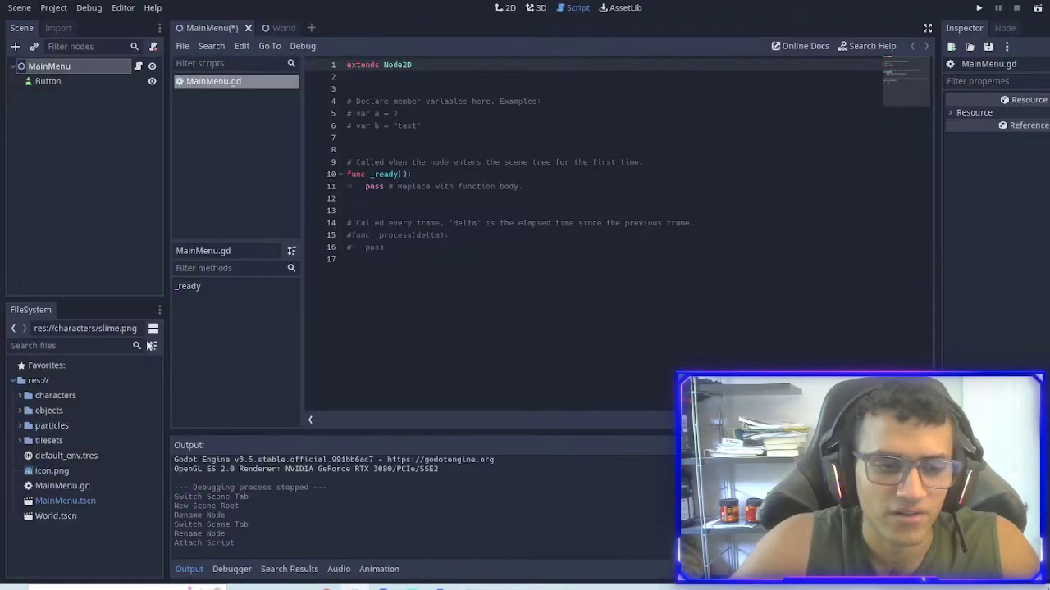
pyautogui.click(353, 259)
pyautogui.hotkey('ctrl', 's')
# Delete the template code in MainMenu.gd, leaving only 'extends Node2D'.
pyautogui.click(50, 82)
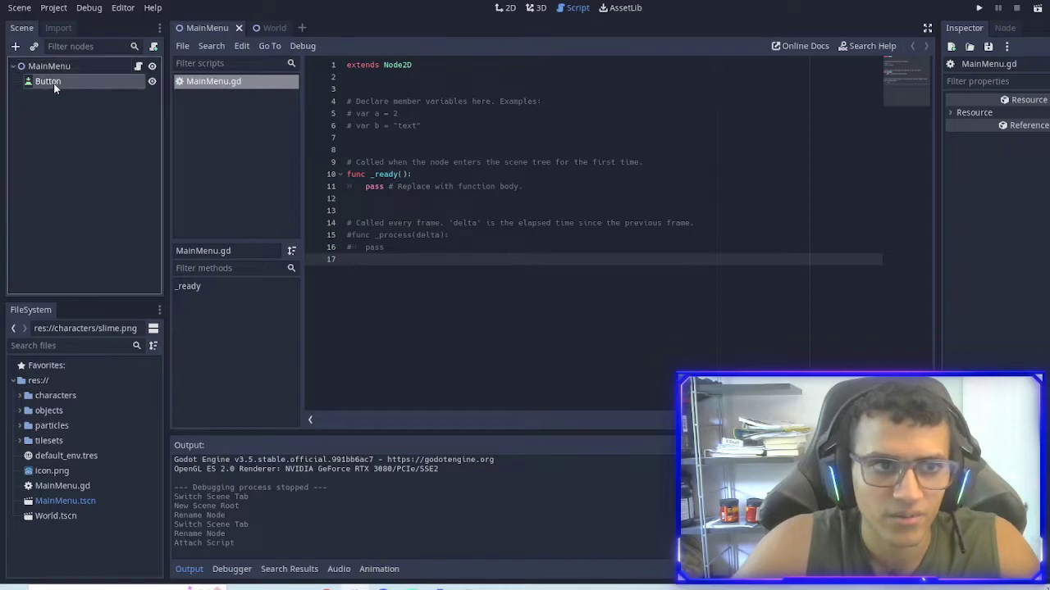
pyautogui.click(1005, 28)
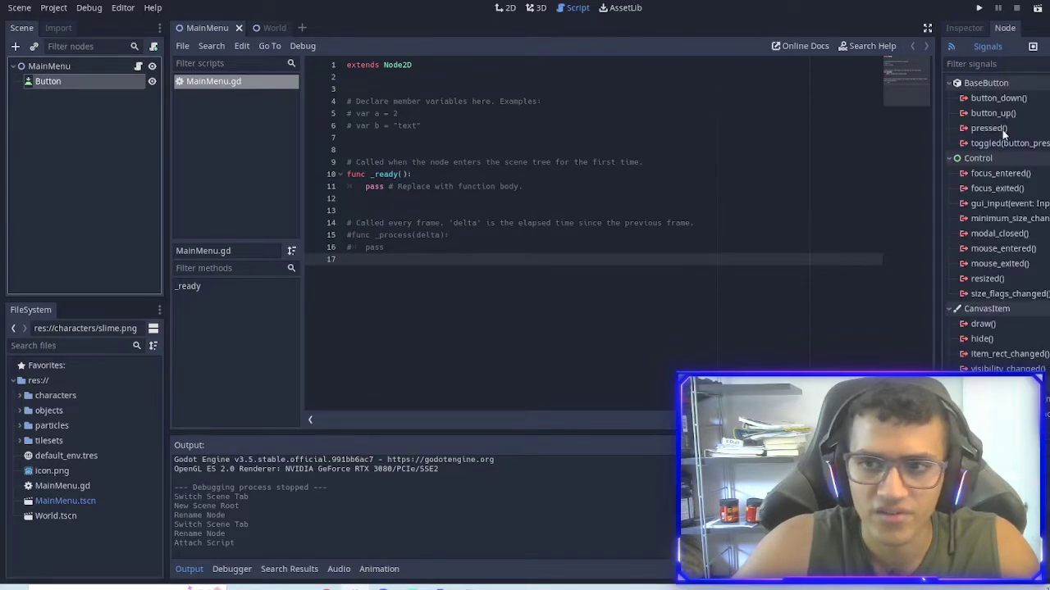
pyautogui.click(426, 261)
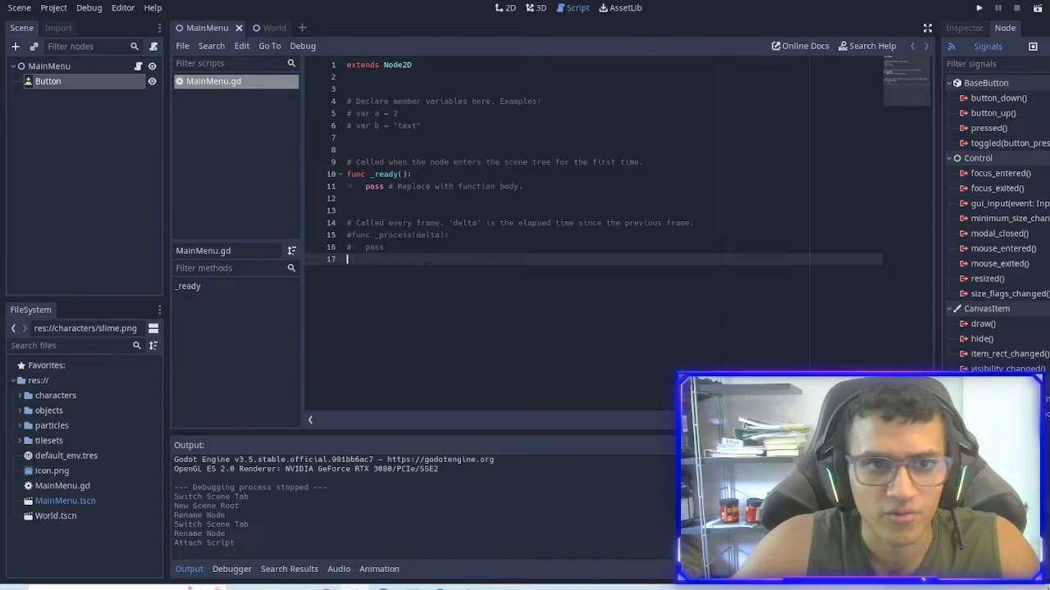
pyautogui.moveTo(549, 318); pyautogui.dragTo(324, 103)
pyautogui.press('BackSpace')
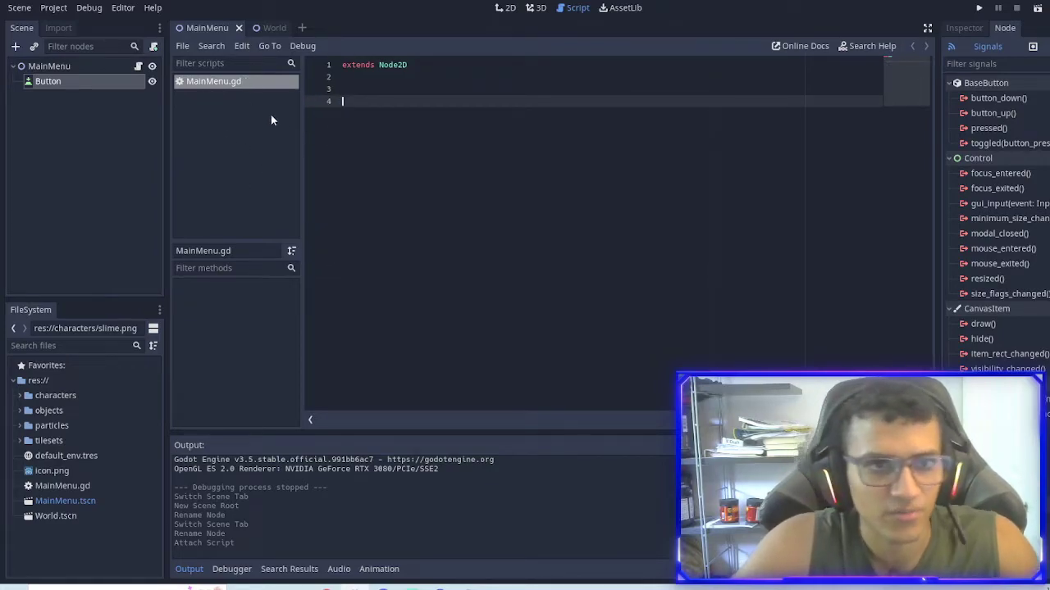
pyautogui.click(97, 83)
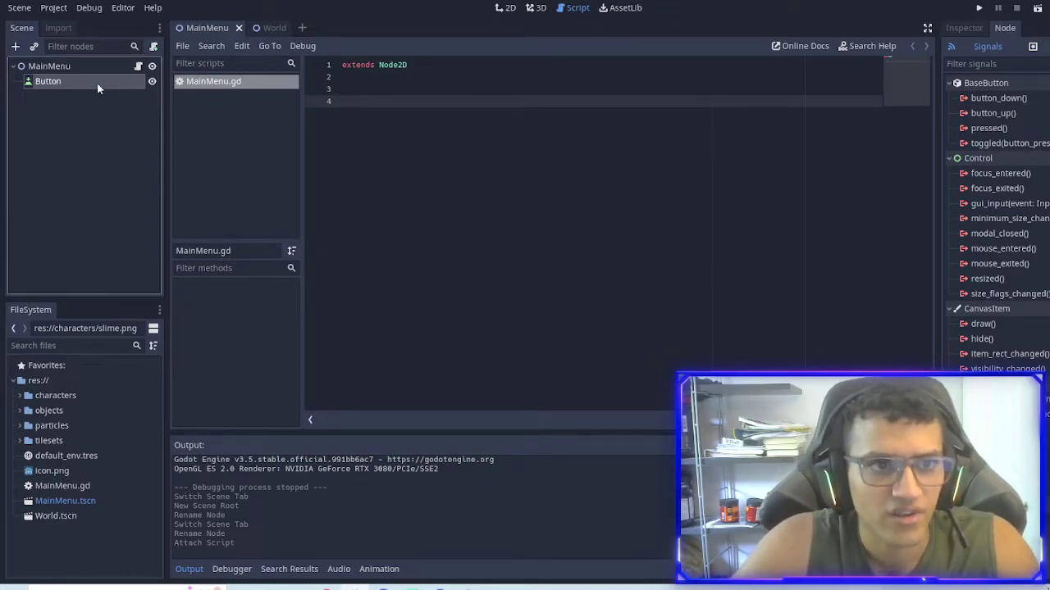
# Select the Play Button in the 2D view and toggle its Flat property on and off.
pyautogui.click(504, 8)
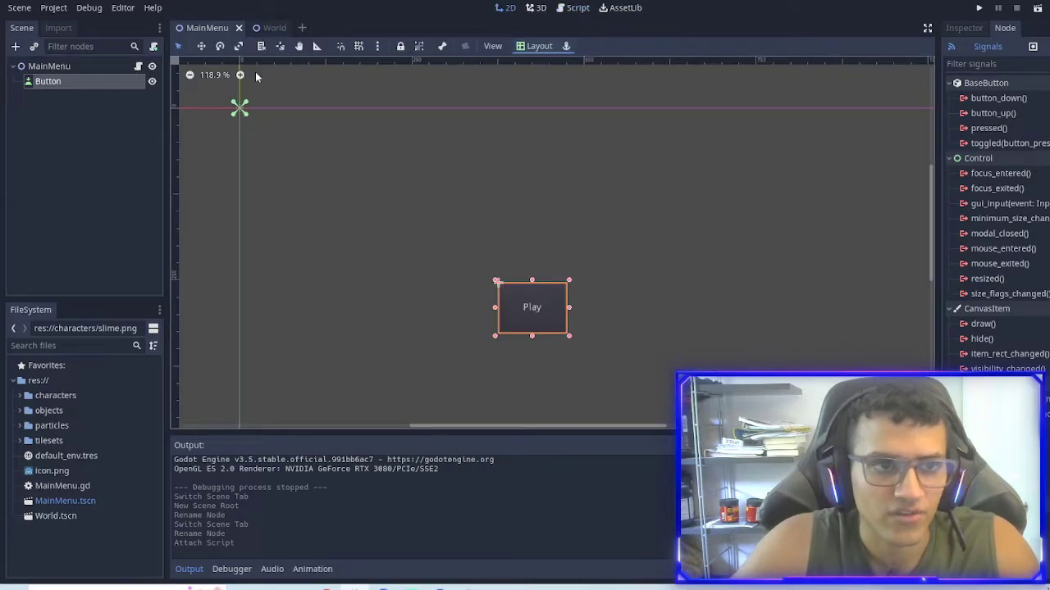
pyautogui.click(56, 84)
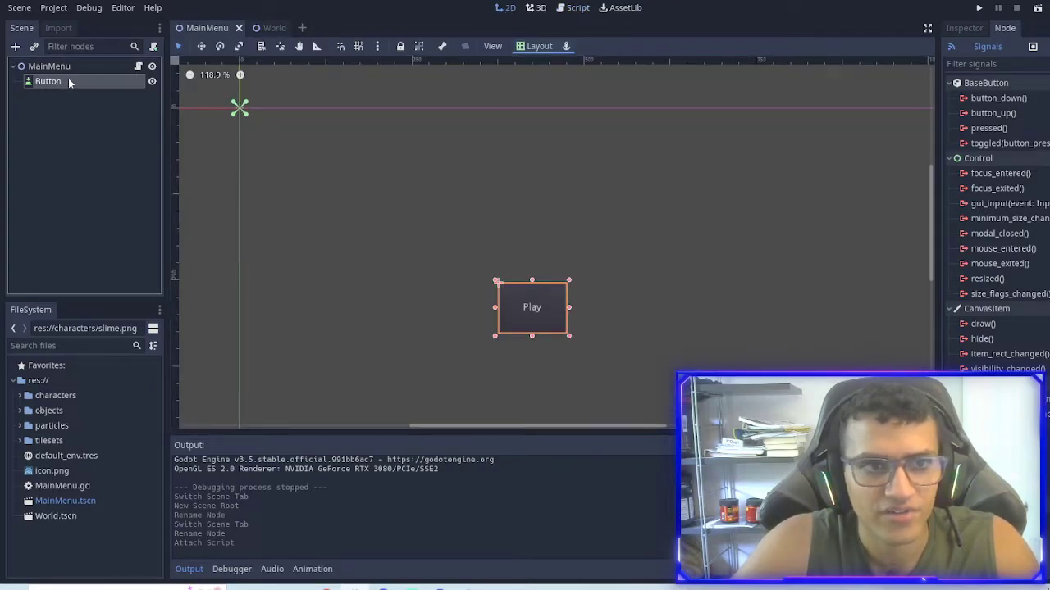
pyautogui.click(976, 29)
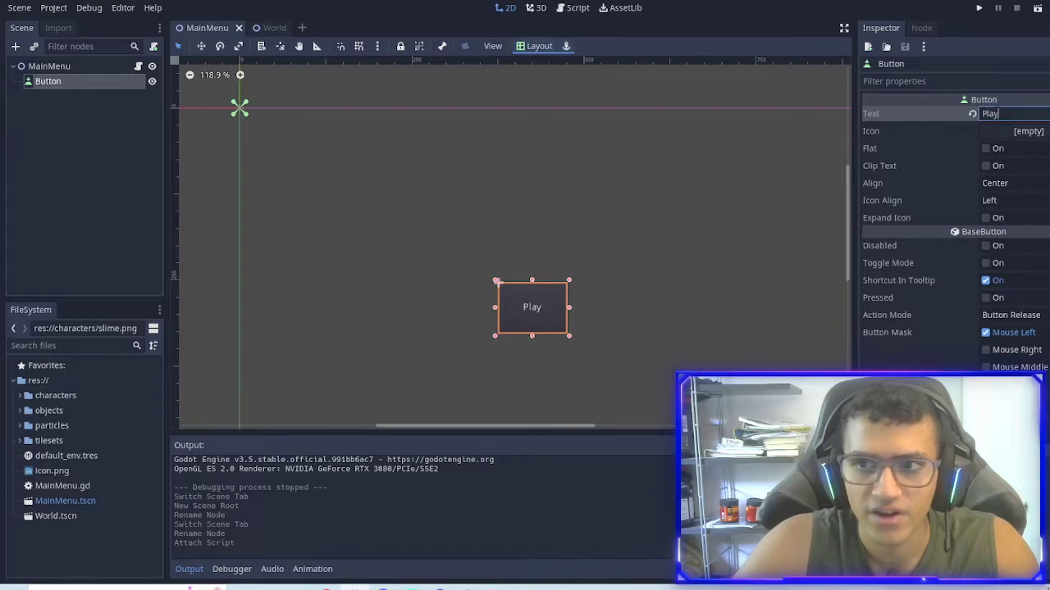
pyautogui.click(889, 113)
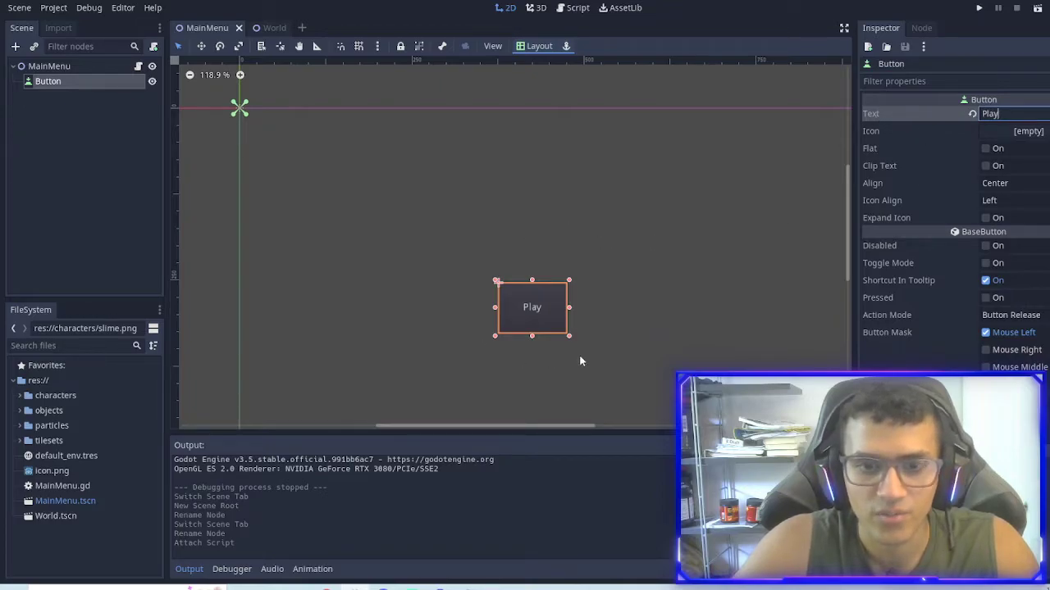
pyautogui.scroll(-2, 608, 259)
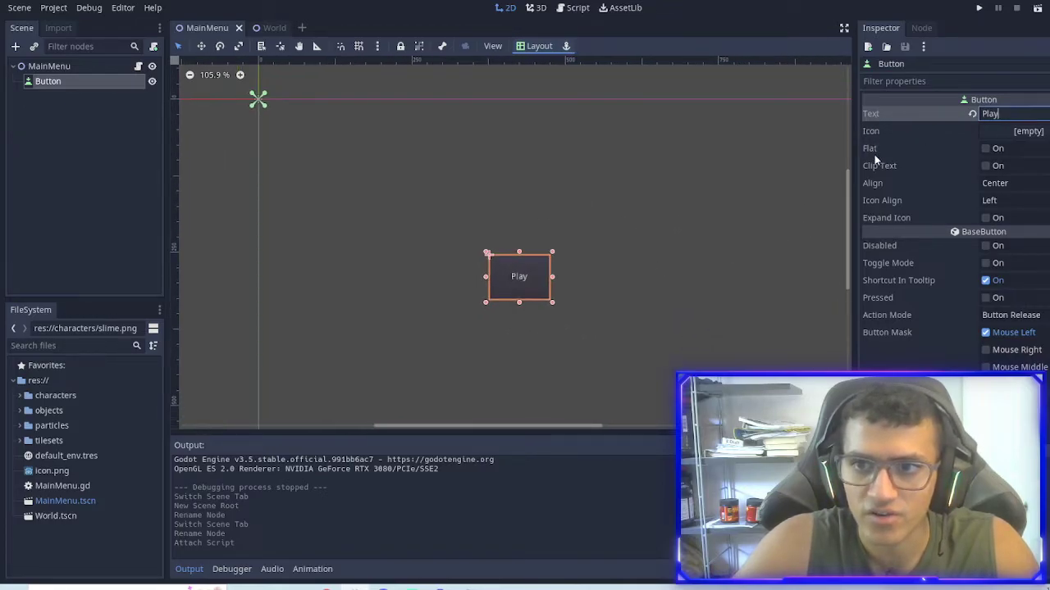
pyautogui.click(987, 148)
pyautogui.click(987, 148)
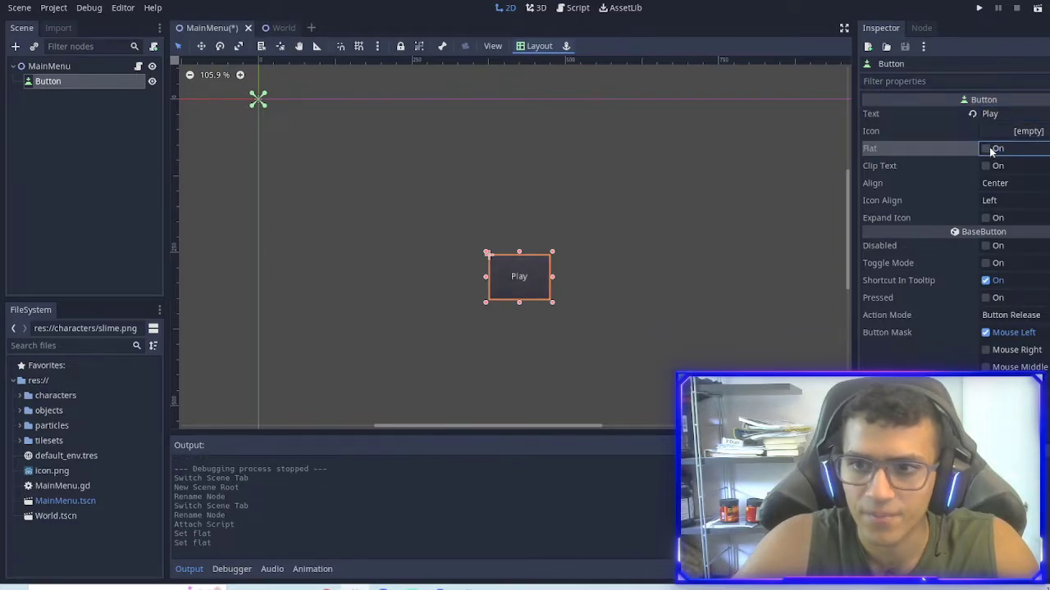
pyautogui.scroll(-3, 930, 197)
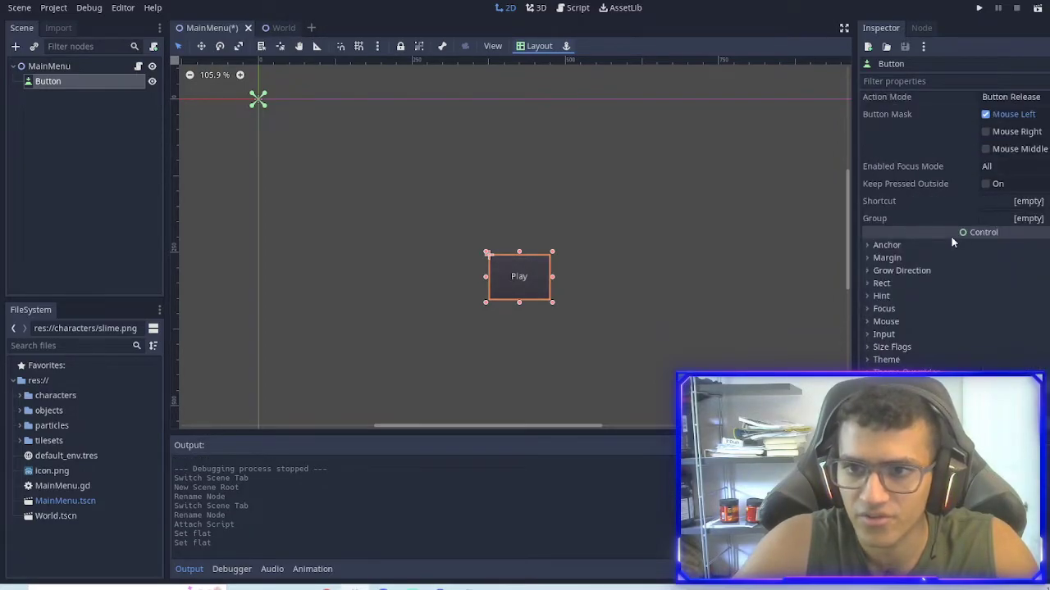
pyautogui.scroll(3, 951, 241)
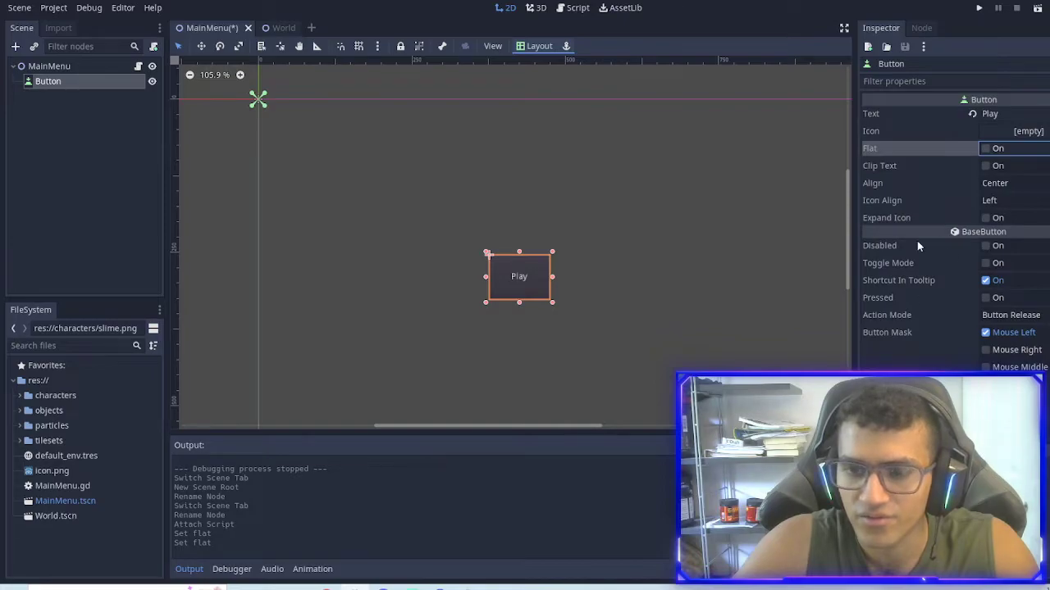
# Assign icon.png to the Play button's Icon, then clear the Icon again.
pyautogui.click(922, 27)
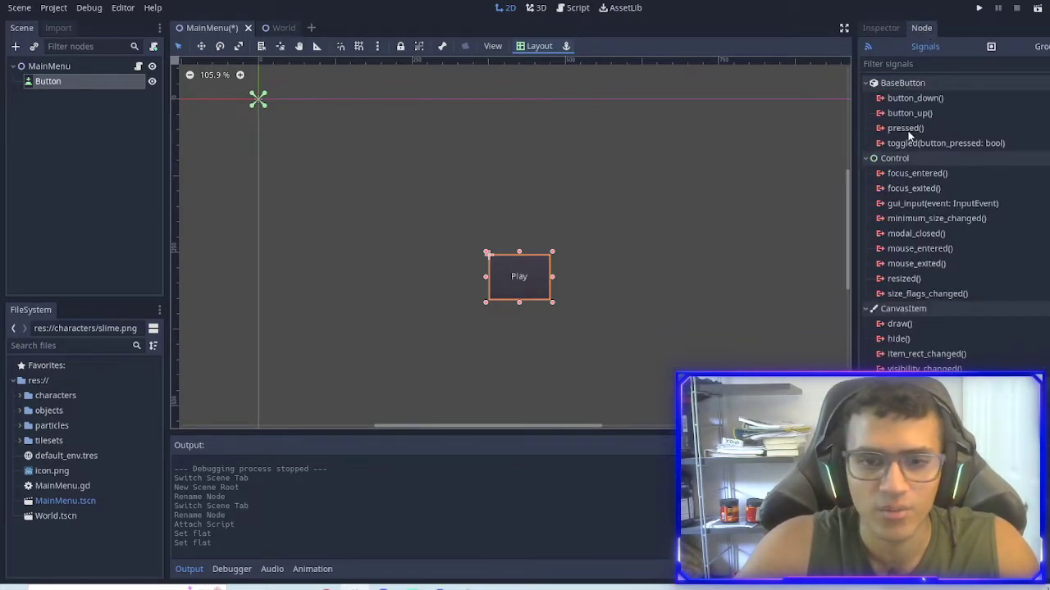
pyautogui.click(889, 30)
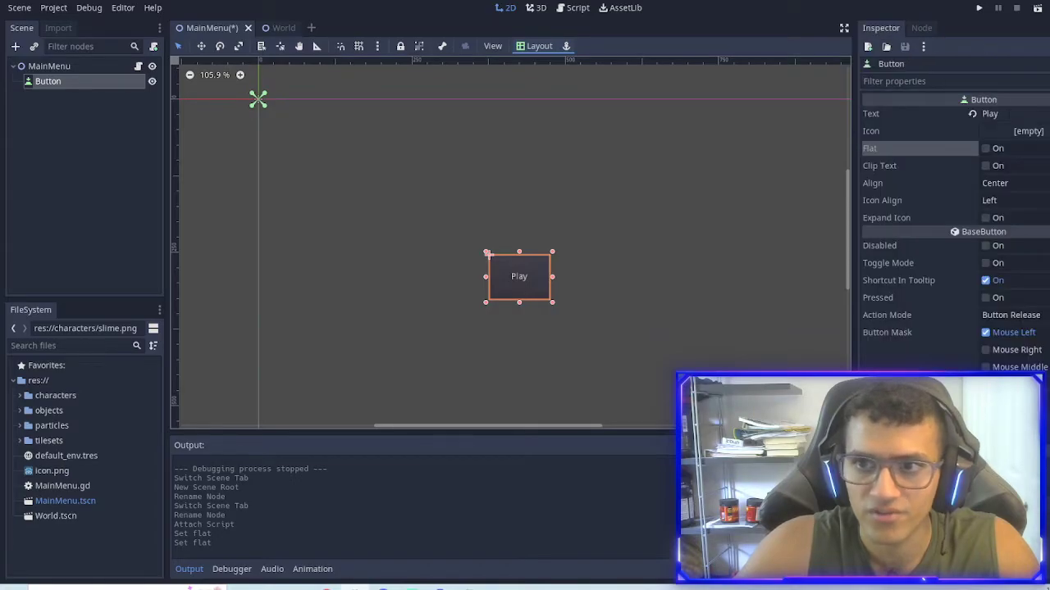
pyautogui.press('Escape')
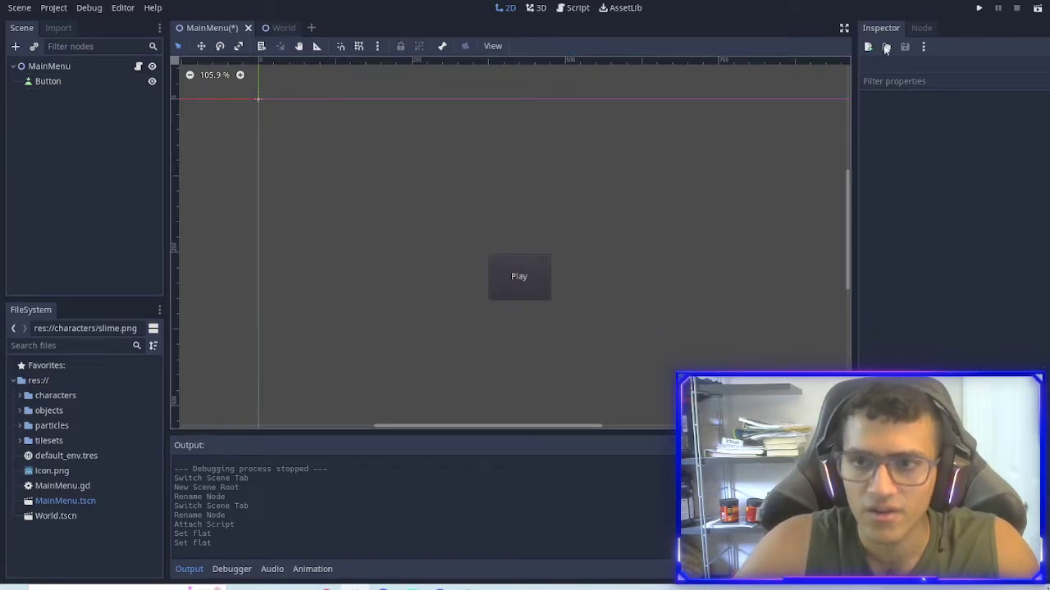
pyautogui.click(547, 282)
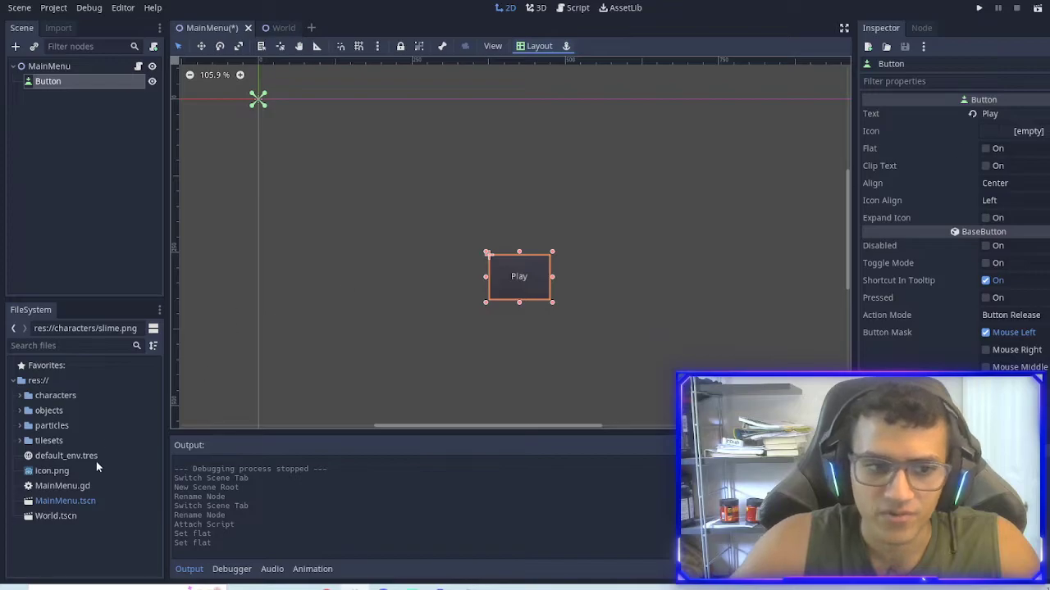
pyautogui.moveTo(52, 471); pyautogui.dragTo(1035, 135)
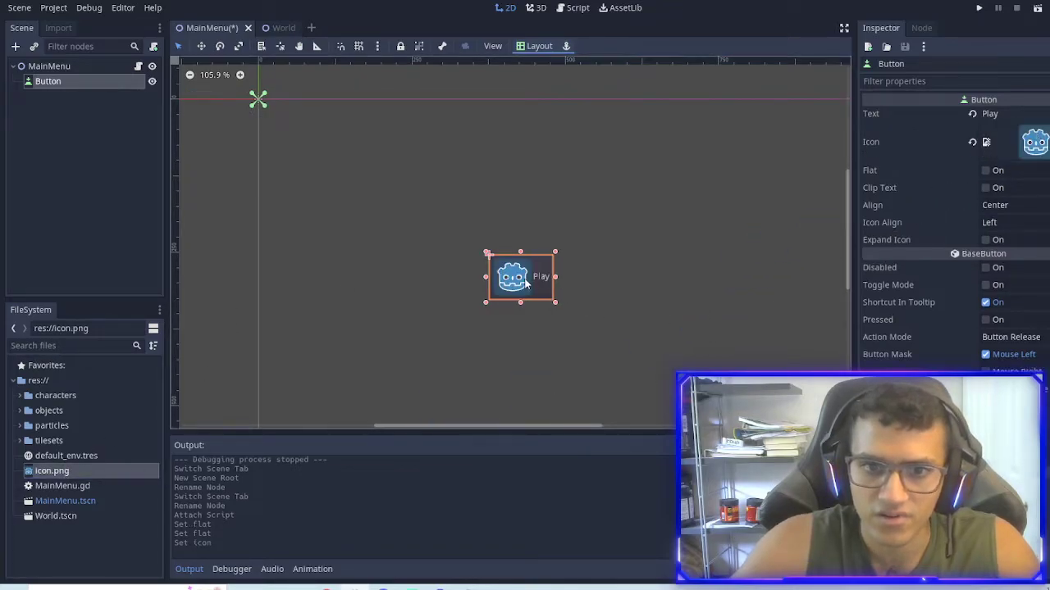
pyautogui.click(975, 142)
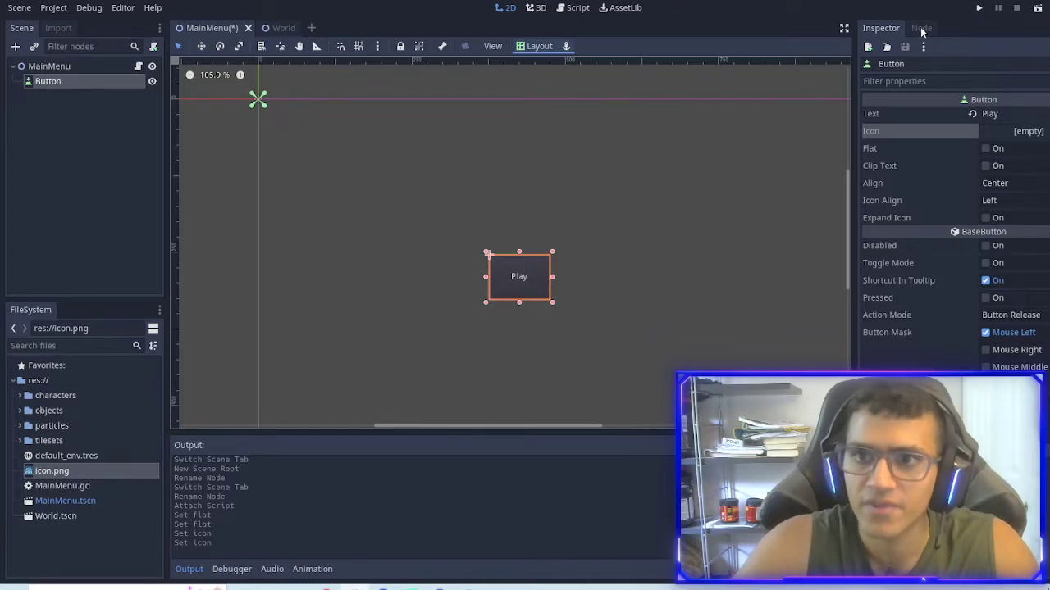
# Connect the Button's pressed() signal to MainMenu, creating the _on_Button_pressed function.
pyautogui.click(922, 29)
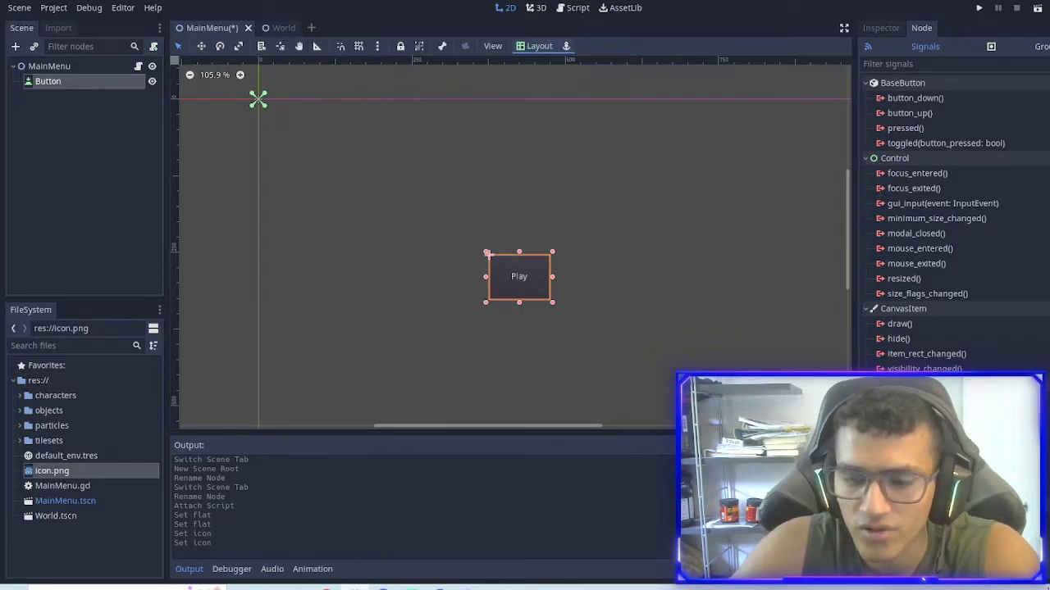
pyautogui.click(78, 68)
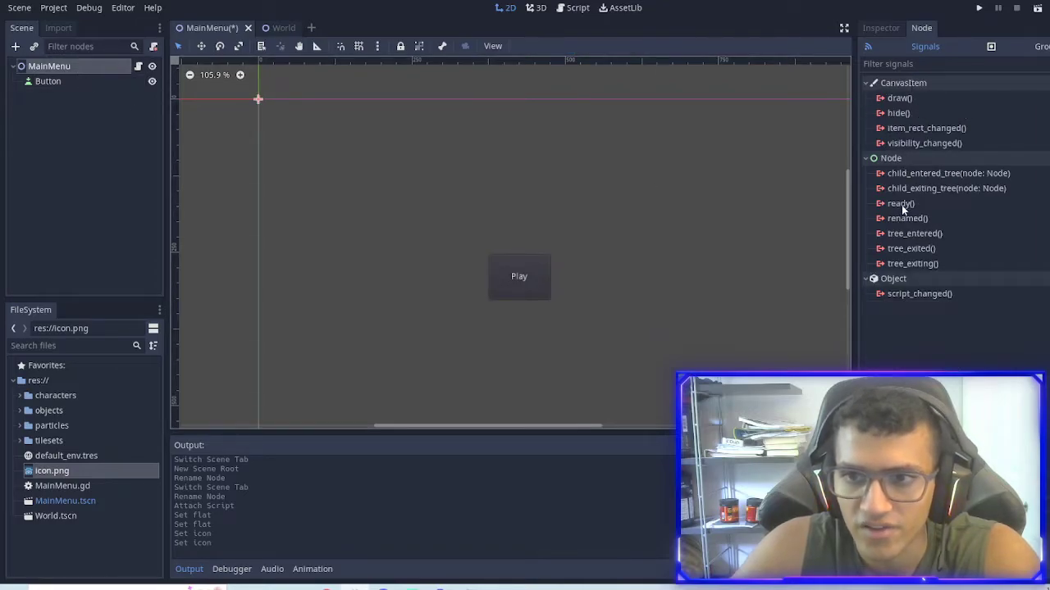
pyautogui.click(88, 79)
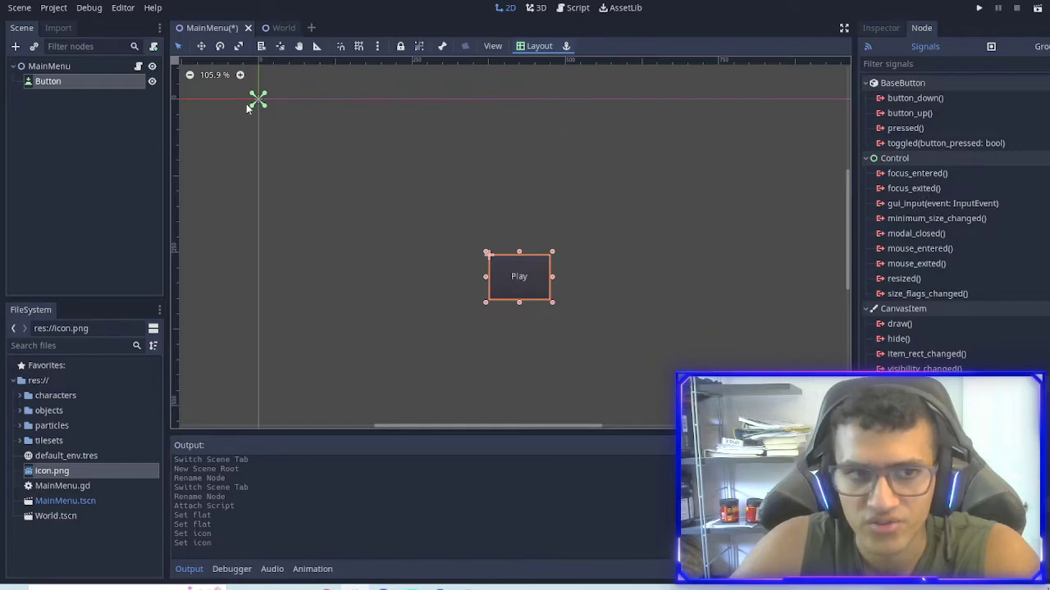
pyautogui.click(99, 83)
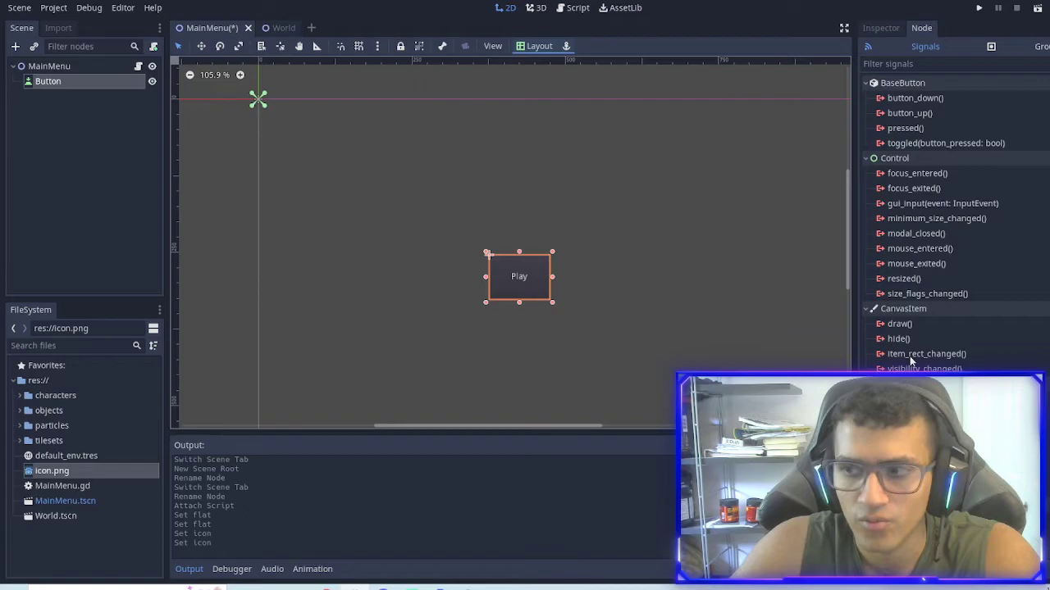
pyautogui.click(927, 129)
pyautogui.doubleClick(927, 130)
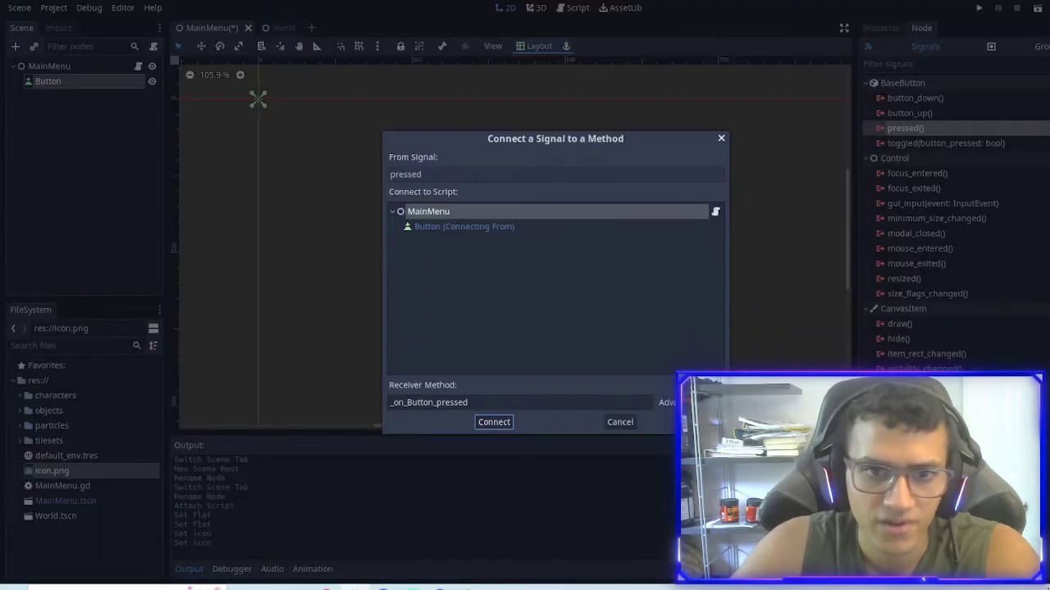
pyautogui.click(493, 423)
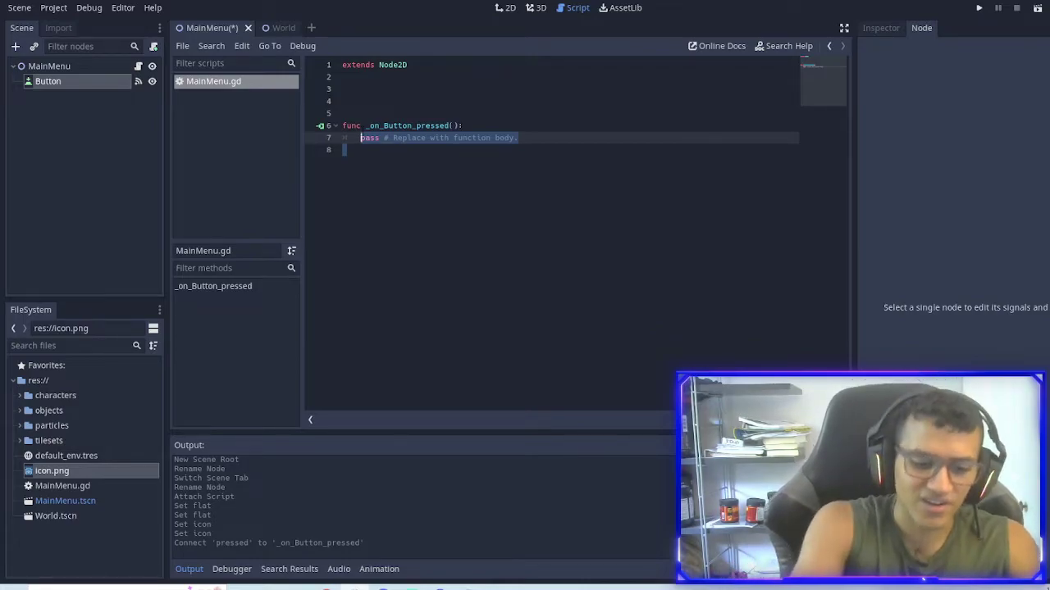
# Replace pass with get_tree().change_scene("res://World.tscn") in _on_Button_pressed via autocomplete.
pyautogui.write('get')
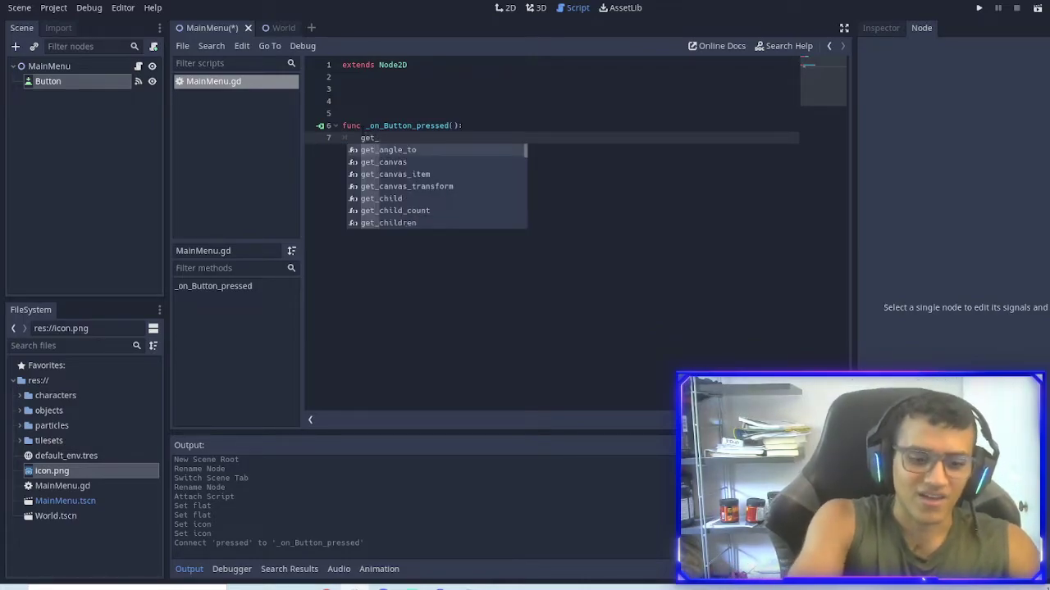
pyautogui.write('_tree()')
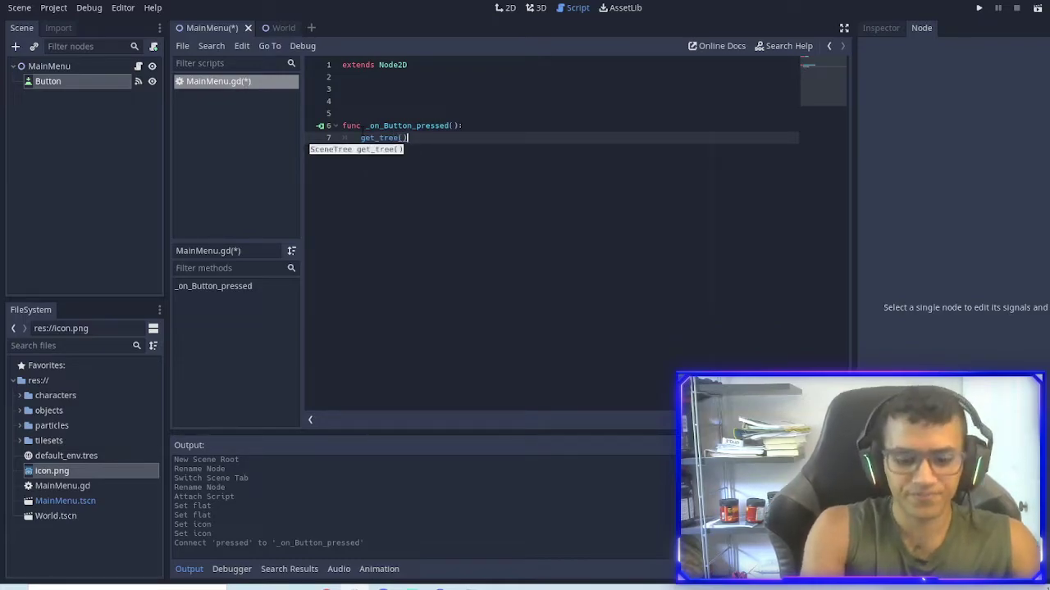
pyautogui.write('.goto')
pyautogui.press('BackSpace')
pyautogui.press('BackSpace')
pyautogui.press('BackSpace')
pyautogui.press('BackSpace')
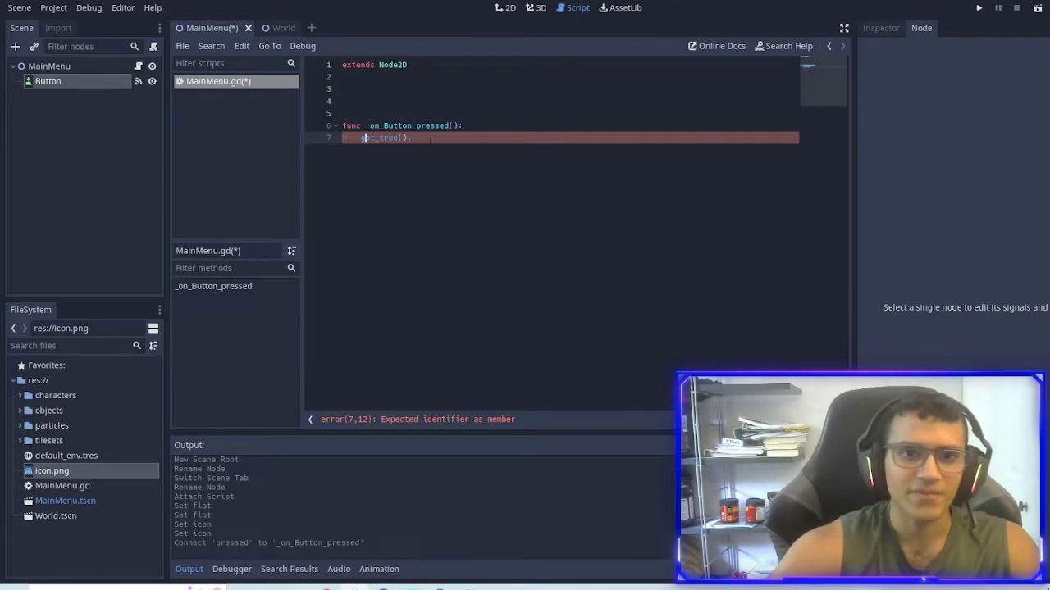
pyautogui.write('change_')
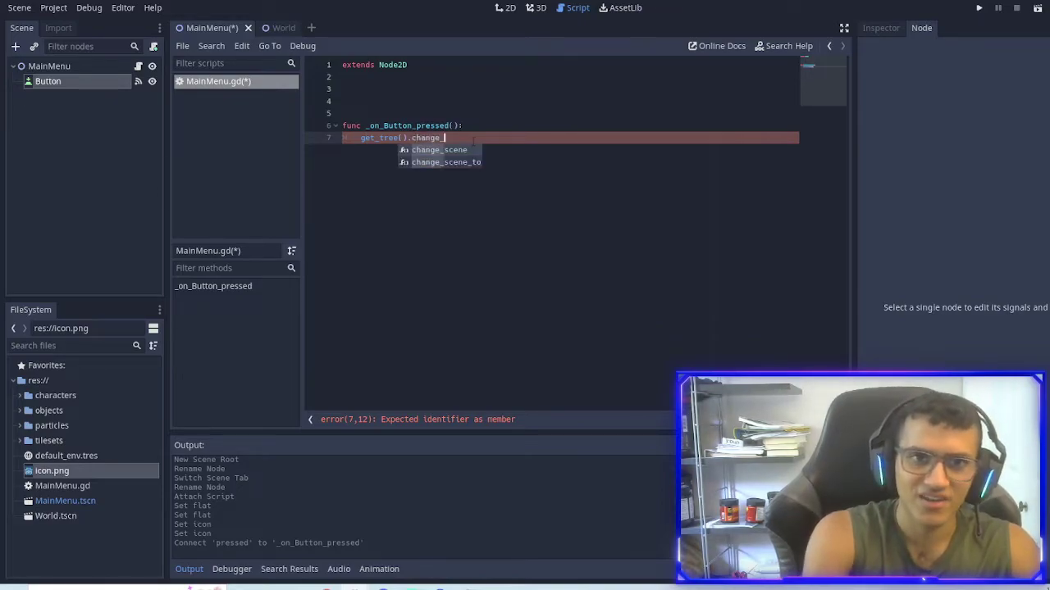
pyautogui.press('Return')
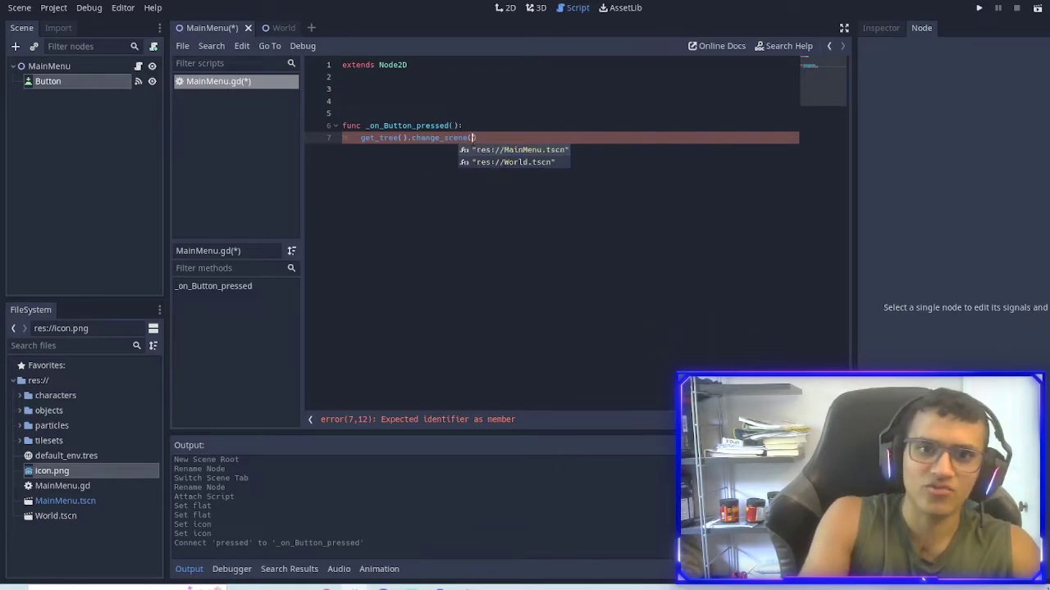
pyautogui.press('Down')
pyautogui.press('Return')
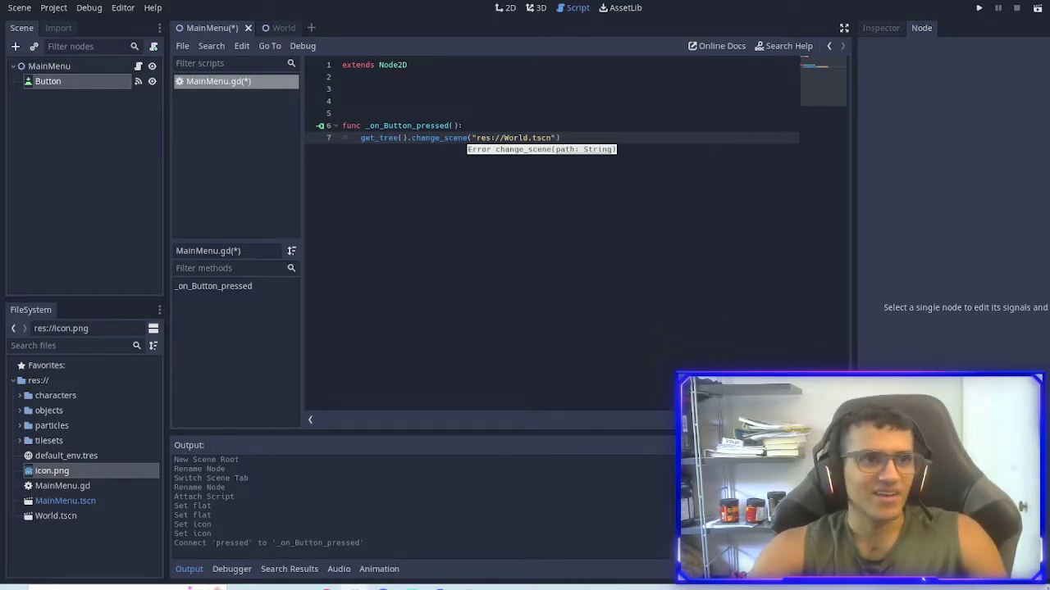
pyautogui.press('Right')
# Add an empty line after the change_scene call and save the MainMenu script.
pyautogui.hotkey('shift', 'Home')
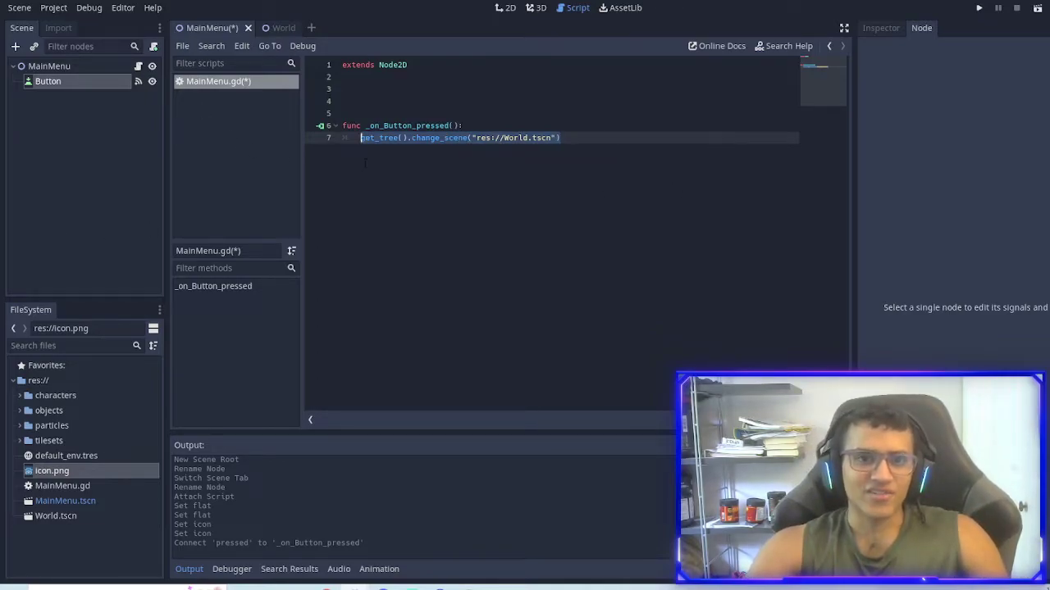
pyautogui.click(511, 196)
pyautogui.press('Return')
pyautogui.hotkey('ctrl', 's')
# Run the project, test the main menu's Play button, and close the game window.
pyautogui.click(508, 7)
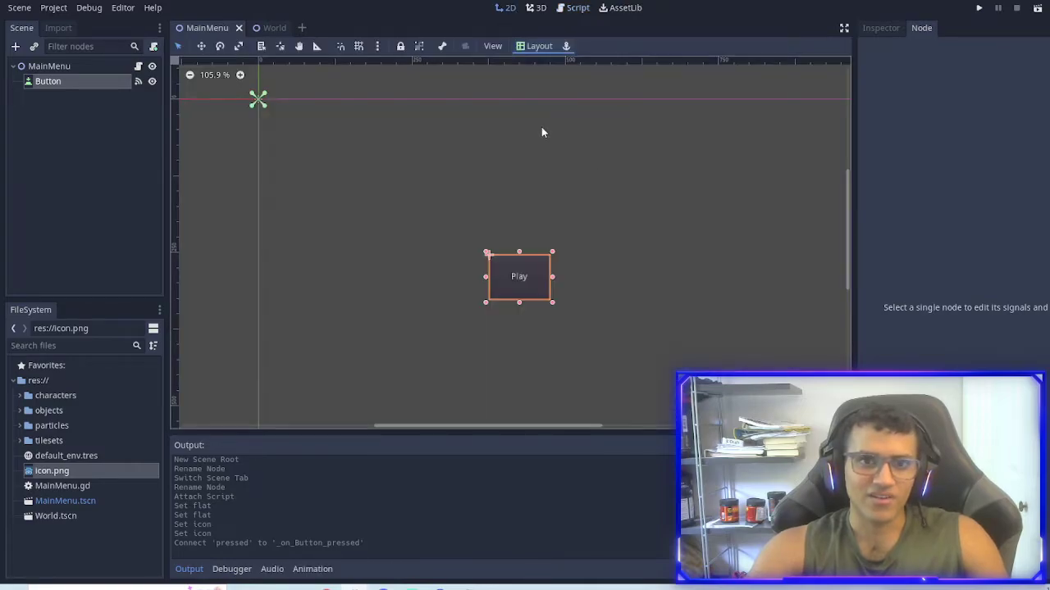
pyautogui.scroll(-2, 614, 191)
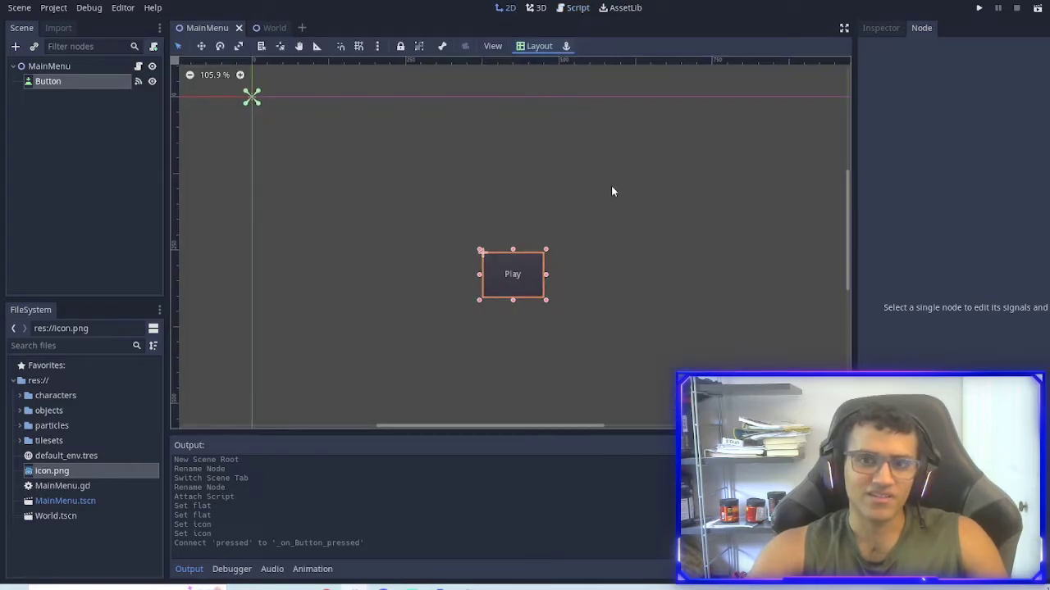
pyautogui.click(980, 8)
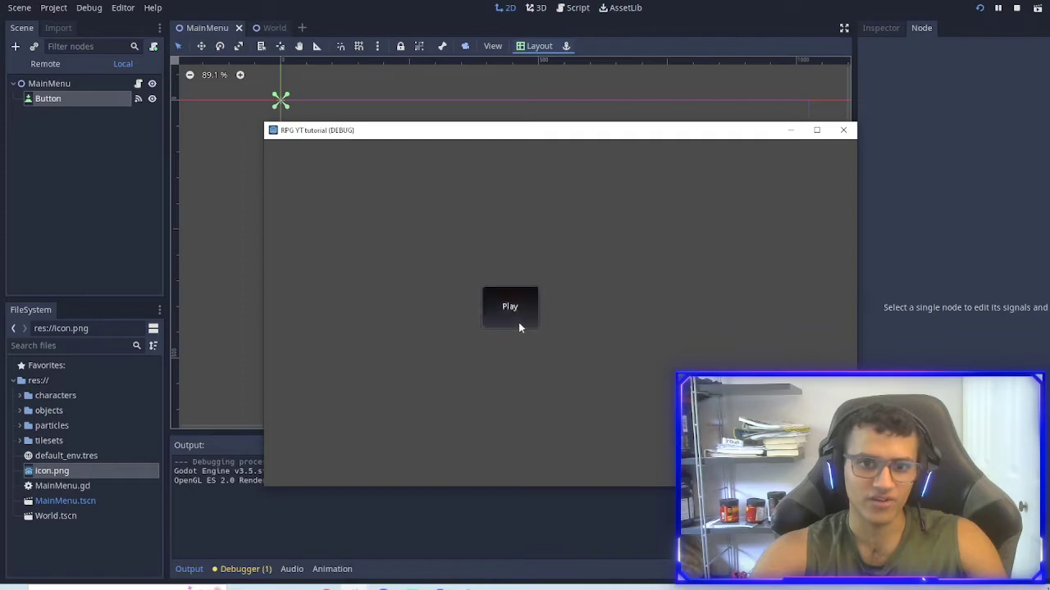
pyautogui.click(518, 325)
pyautogui.click(843, 130)
# Add a Label node to the World scene.
pyautogui.click(264, 28)
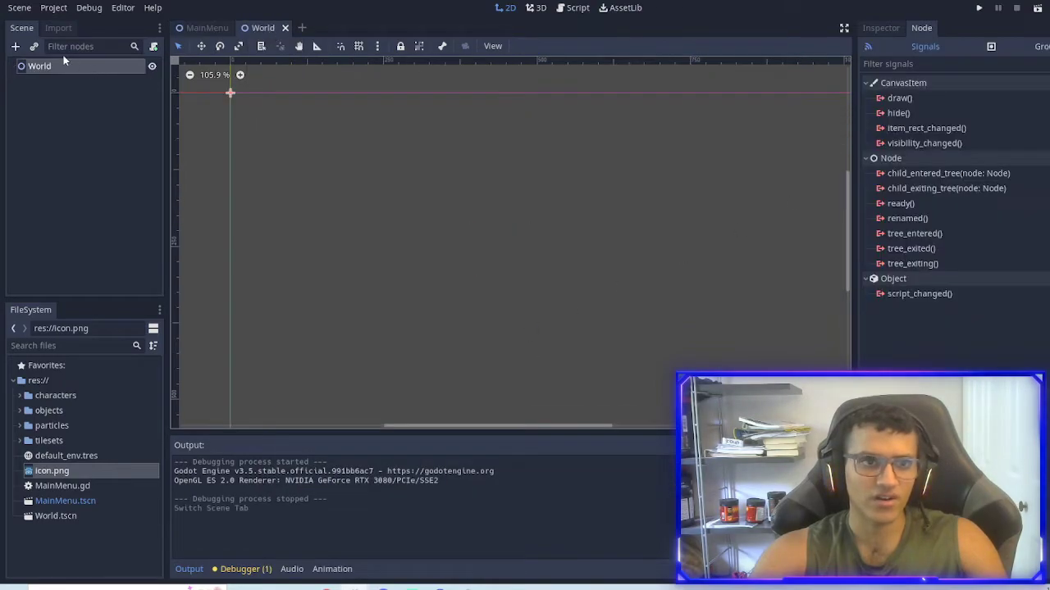
pyautogui.click(14, 45)
pyautogui.write('labe')
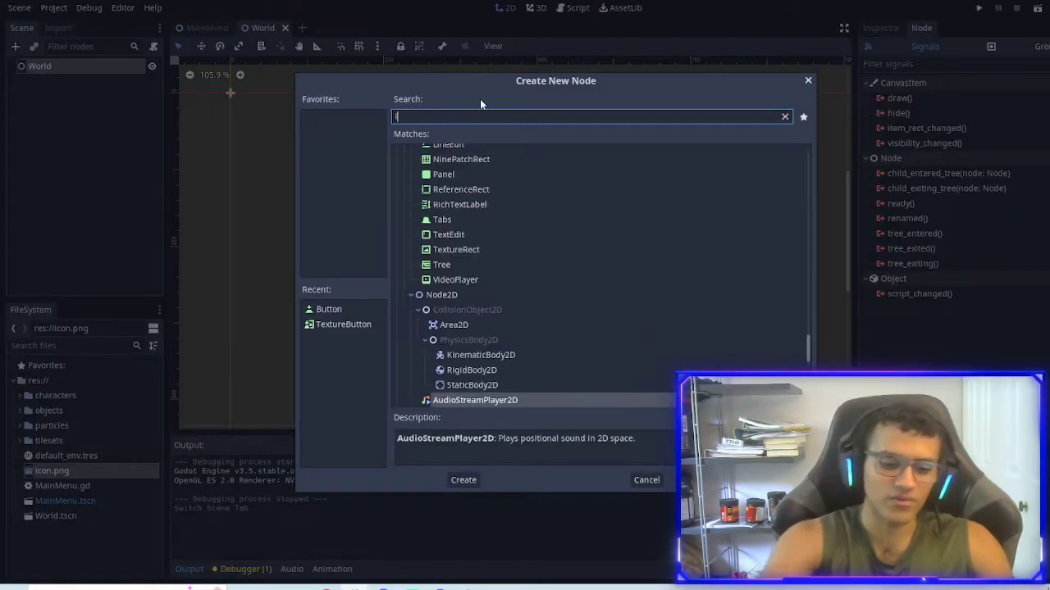
pyautogui.press('Return')
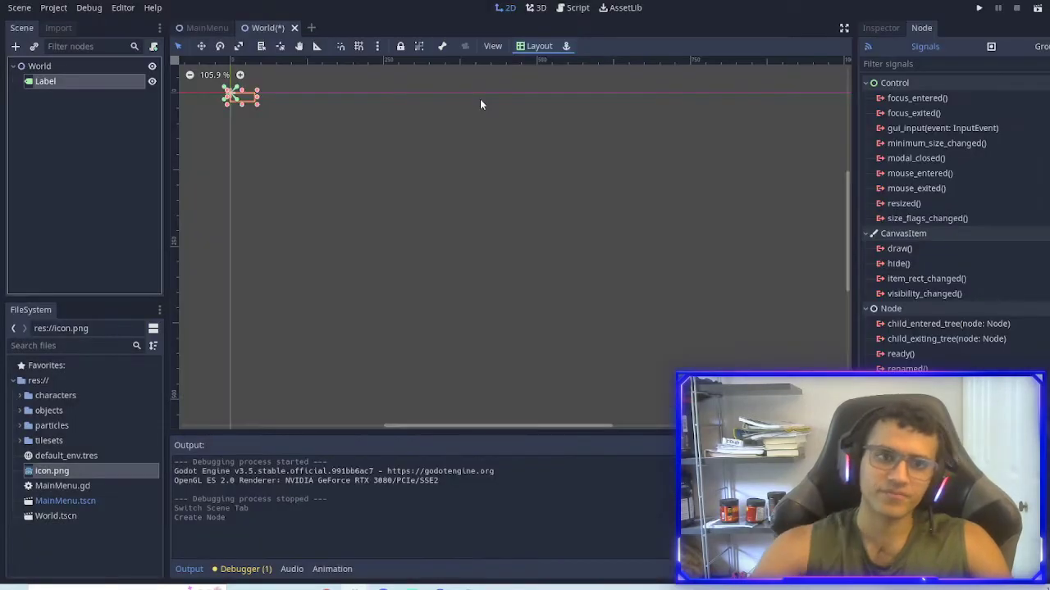
# Give the Label placeholder text, enlarge its box and move it toward the lower right.
pyautogui.click(891, 33)
pyautogui.click(947, 131)
pyautogui.write('asdfgsadfgsdfgsdfgh')
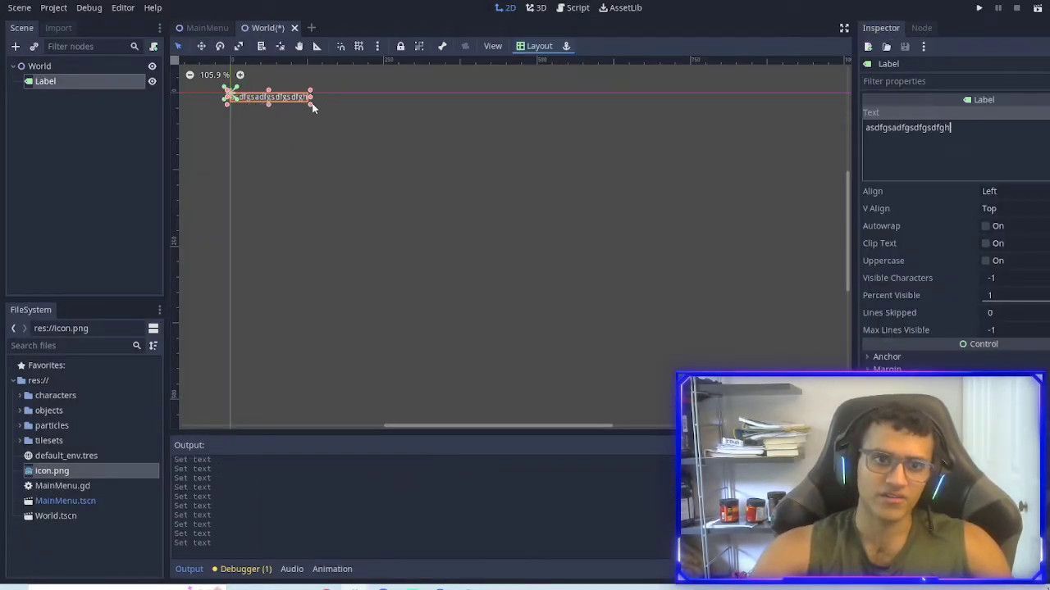
pyautogui.moveTo(311, 107); pyautogui.dragTo(393, 188)
pyautogui.moveTo(319, 124); pyautogui.dragTo(740, 280)
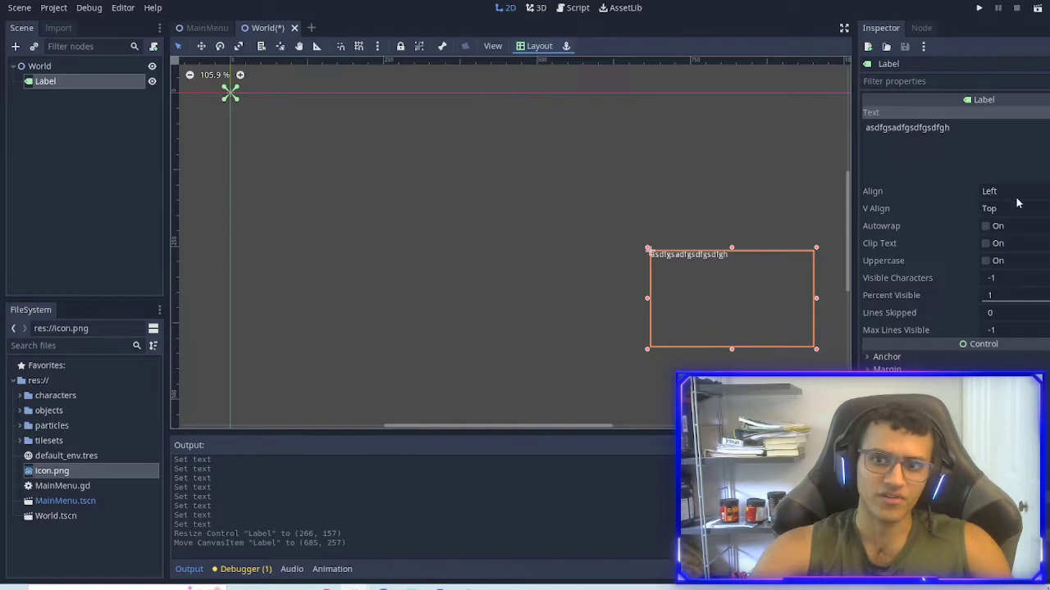
# Bring up the add-node dialog twice and dismiss it without adding a node.
pyautogui.hotkey('ctrl', 'a')
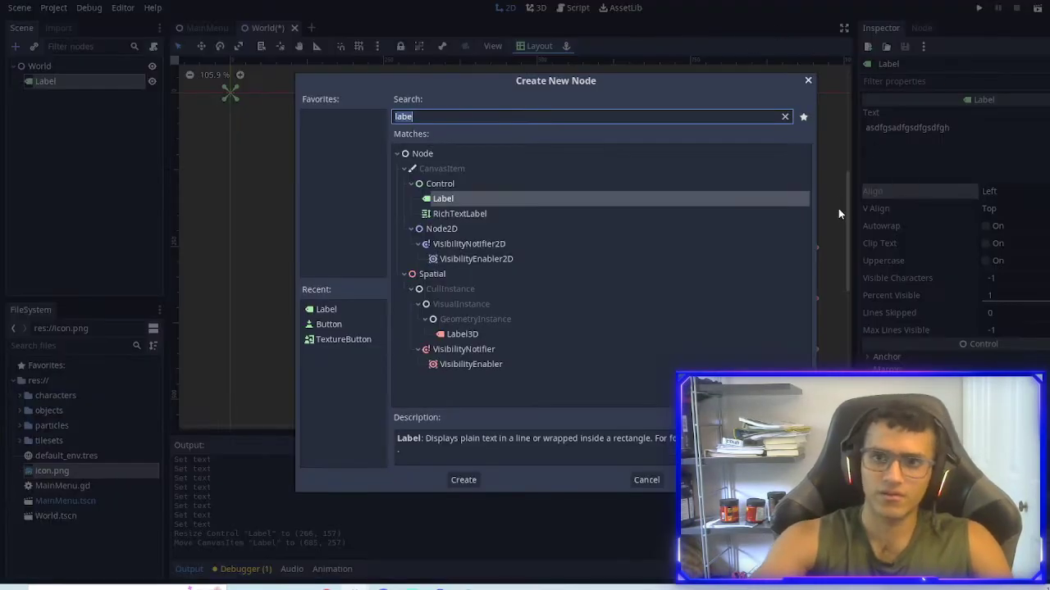
pyautogui.click(838, 208)
pyautogui.hotkey('ctrl', 'a')
pyautogui.write('mesh')
pyautogui.press('Escape')
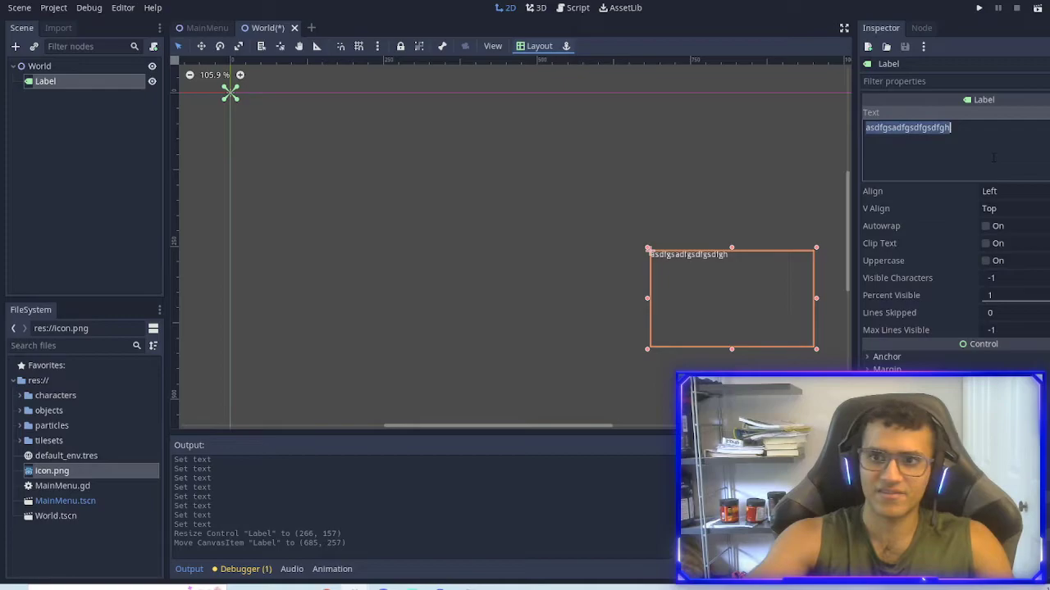
# Set the Label's text to 'This is The world' and move it near the canvas centre.
pyautogui.write('This is ')
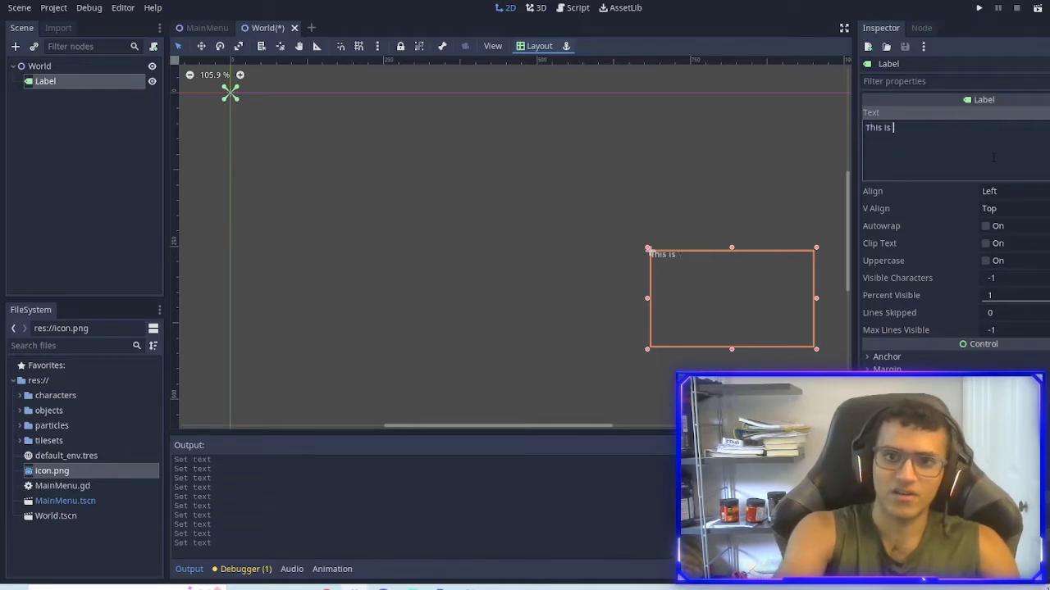
pyautogui.write('The world')
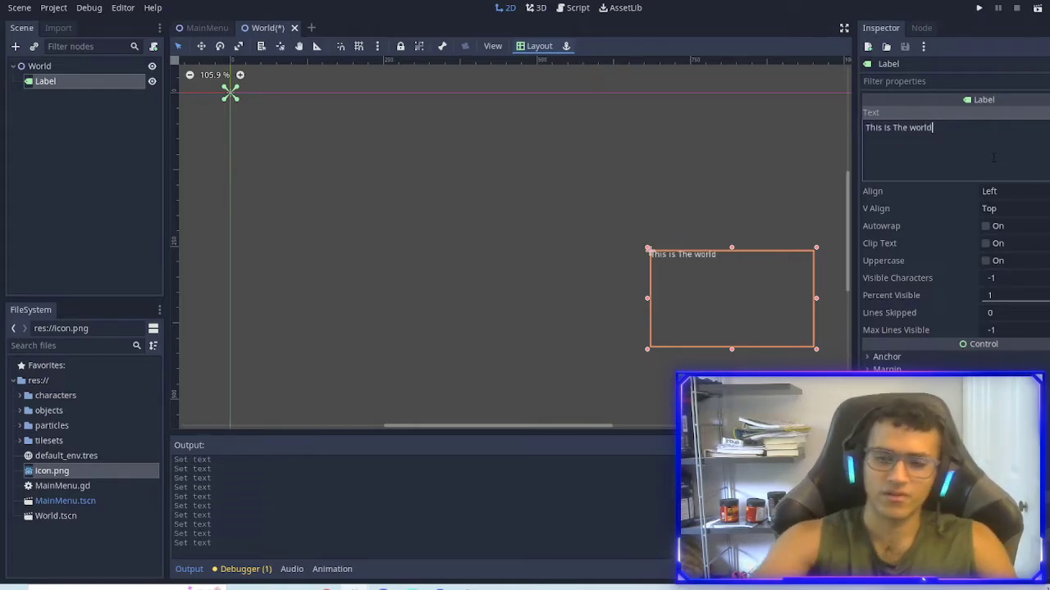
pyautogui.moveTo(682, 274); pyautogui.dragTo(546, 248)
pyautogui.click(768, 174)
pyautogui.scroll(-1, 712, 217)
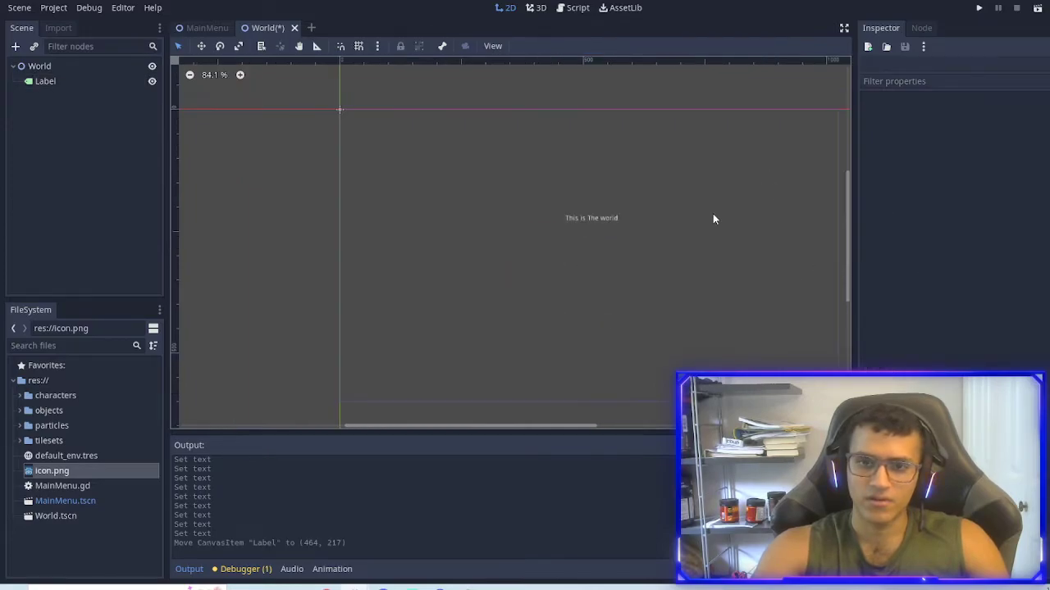
# Save and run the game, press Play to confirm the World scene loads, then close it.
pyautogui.click(541, 208)
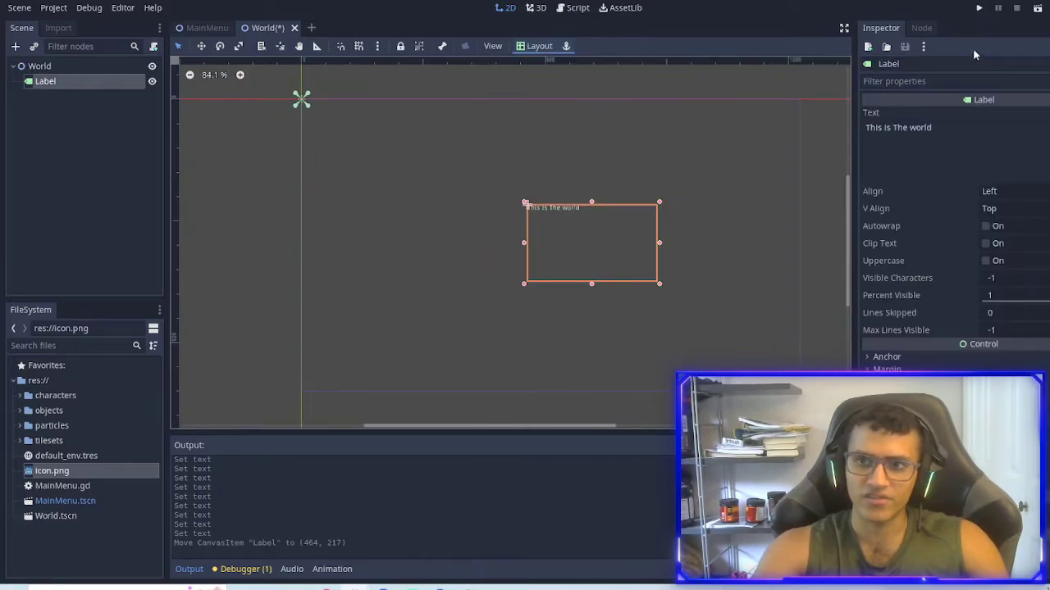
pyautogui.click(979, 10)
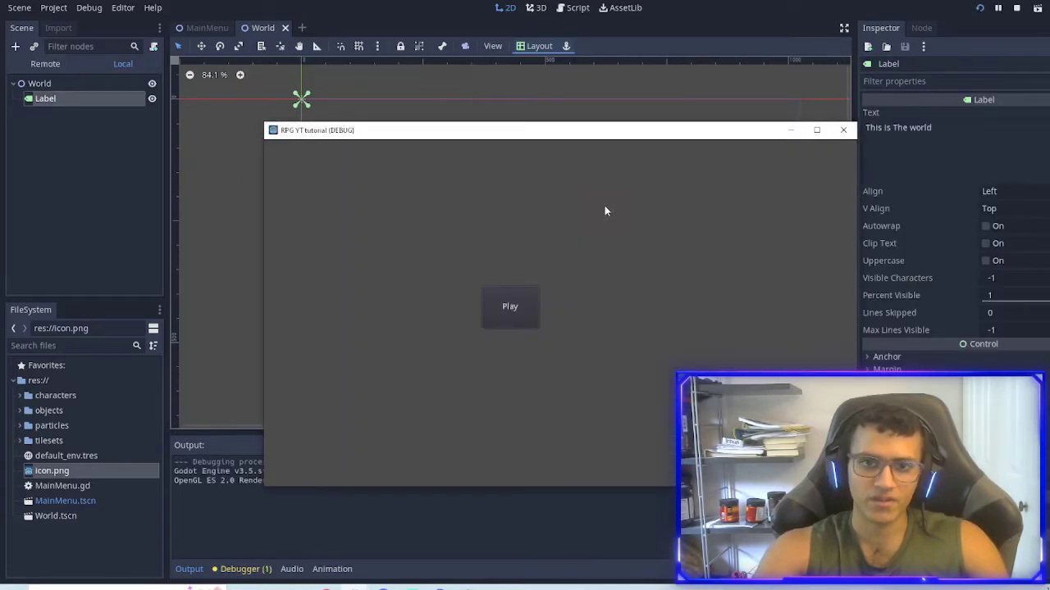
pyautogui.click(510, 306)
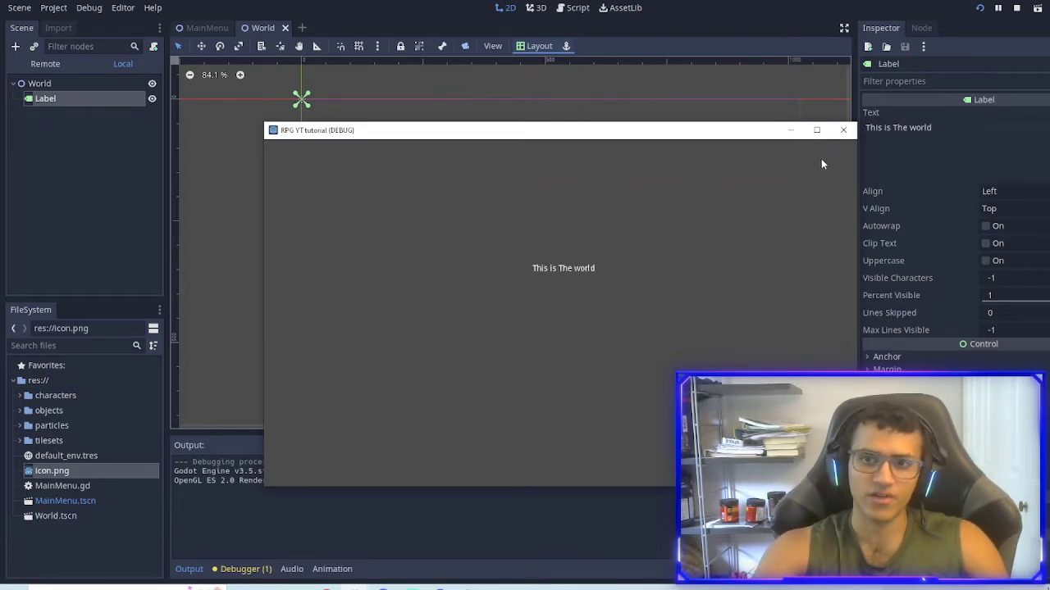
pyautogui.click(843, 129)
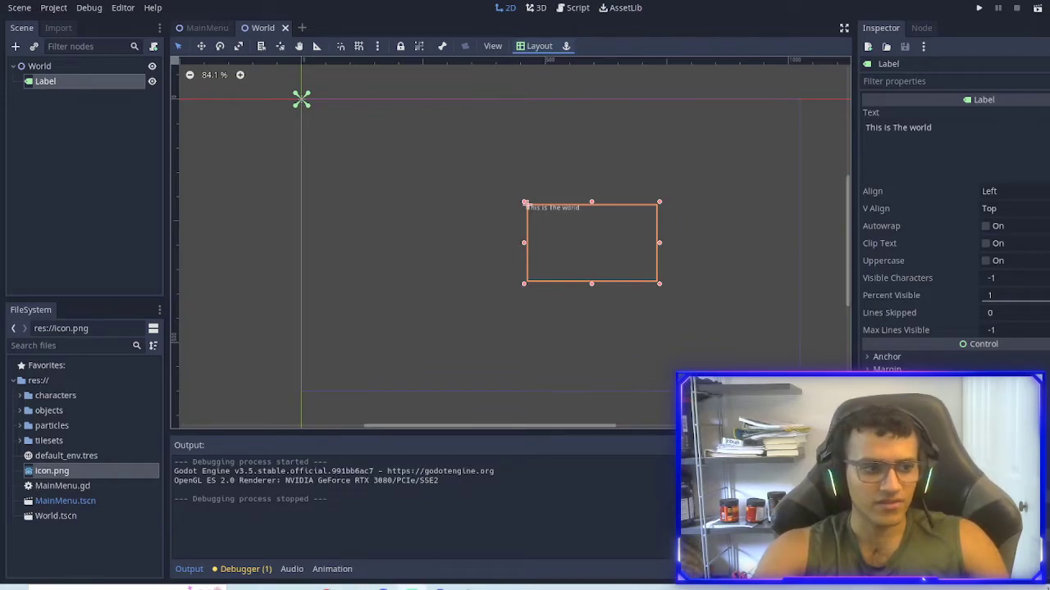
pyautogui.scroll(-1, 561, 299)
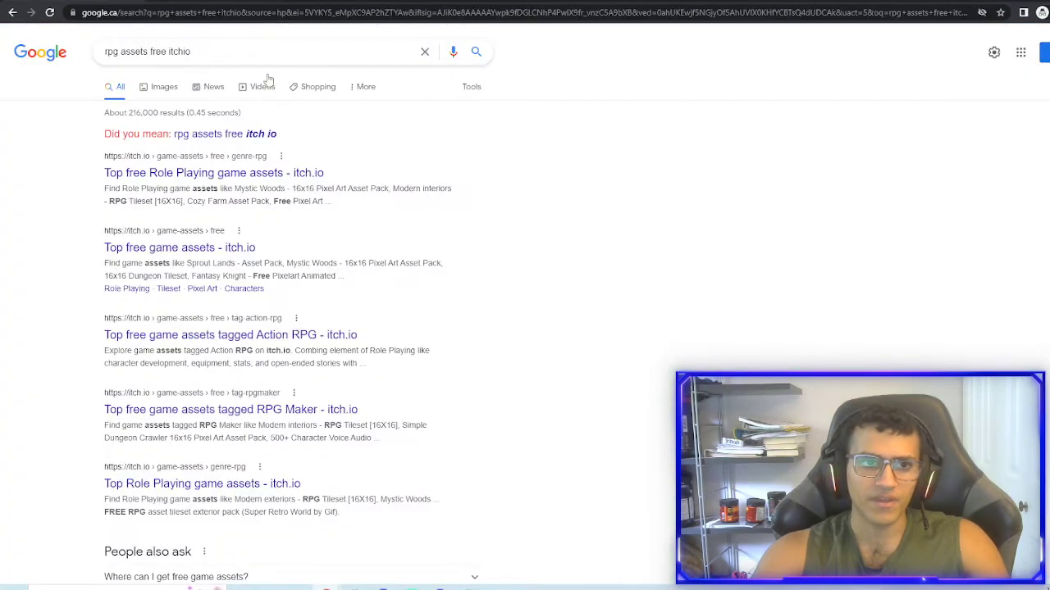
# Search Google for 'how to change scenes in godot' from the Google homepage.
pyautogui.click(51, 61)
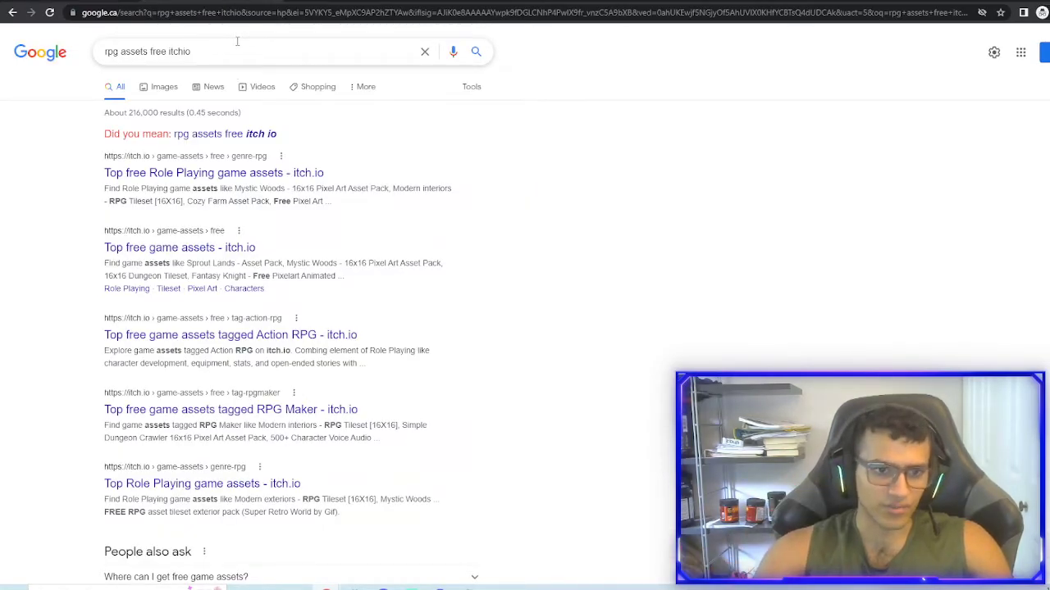
pyautogui.moveTo(149, 51); pyautogui.dragTo(108, 72)
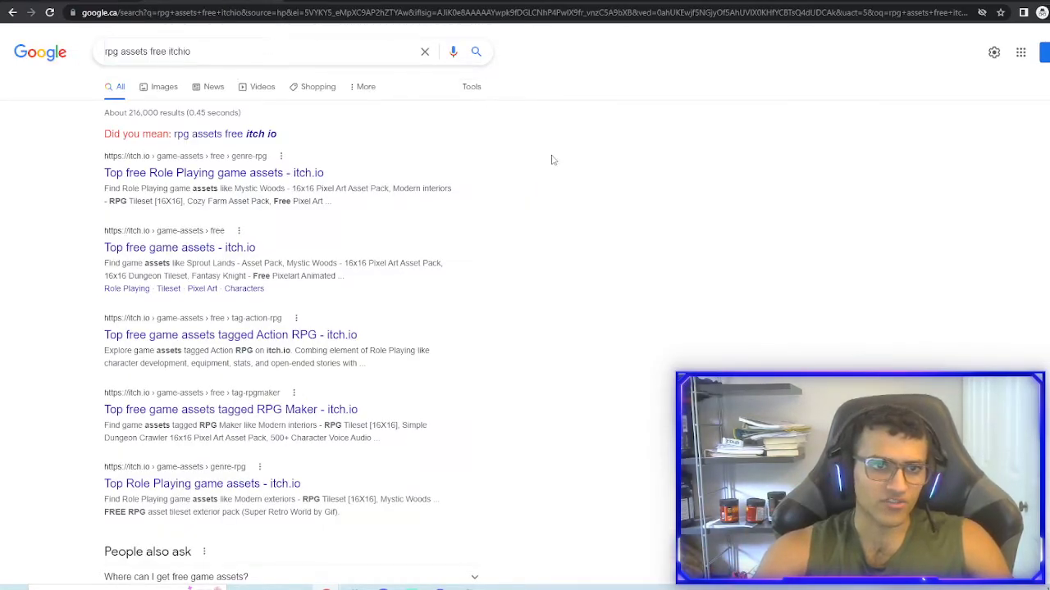
pyautogui.moveTo(237, 51); pyautogui.dragTo(77, 51)
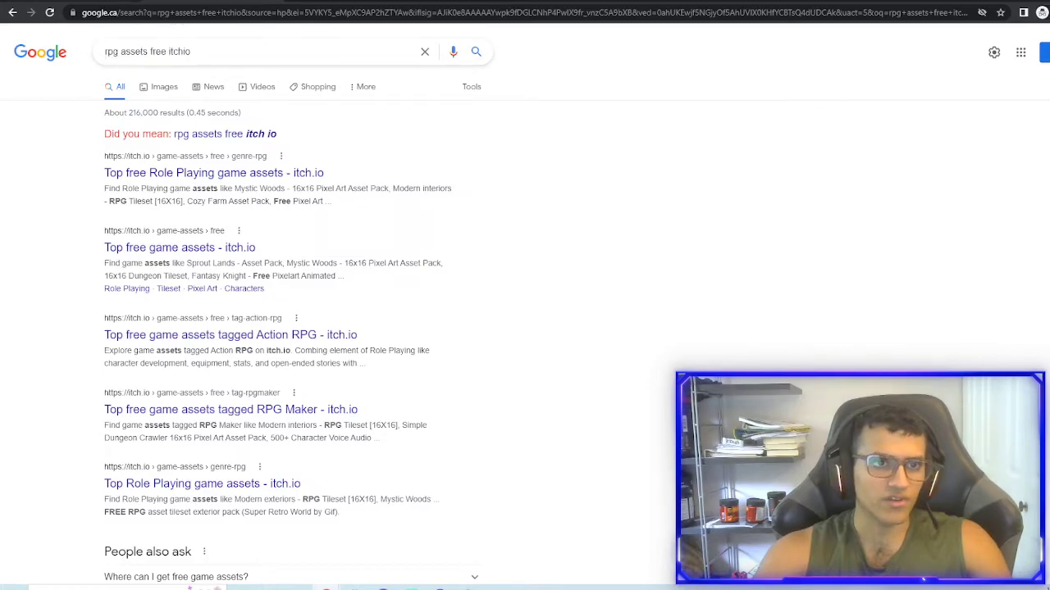
pyautogui.click(41, 51)
pyautogui.click(461, 256)
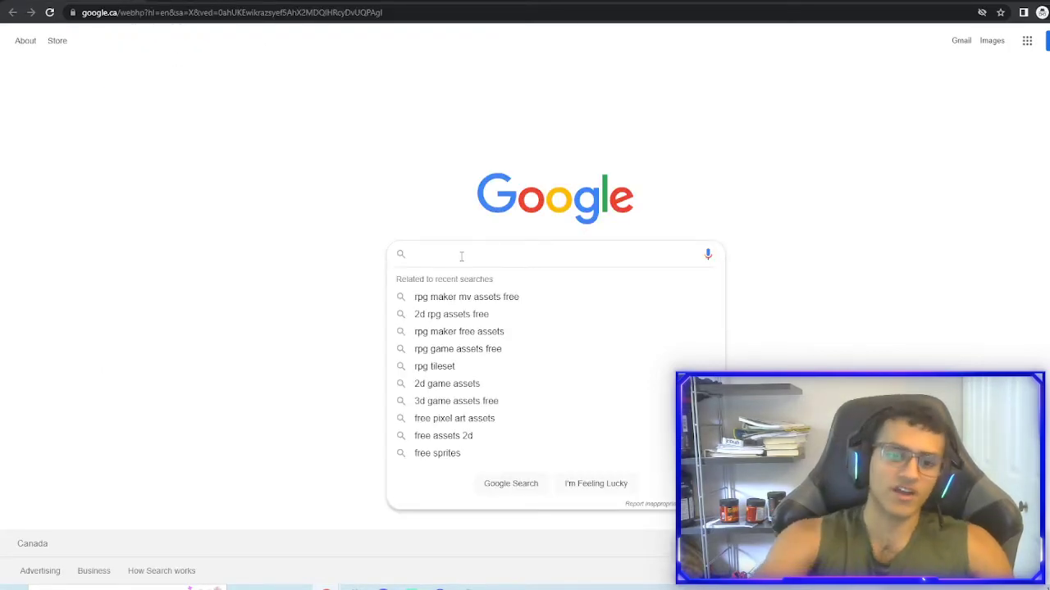
pyautogui.write('how to change s')
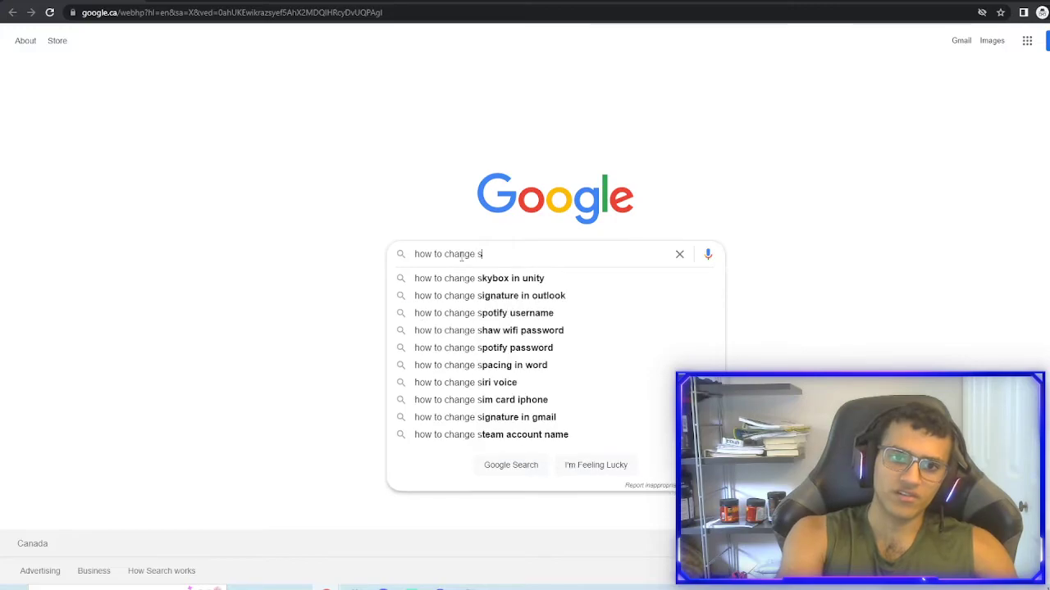
pyautogui.write('cenes in godot')
pyautogui.press('Return')
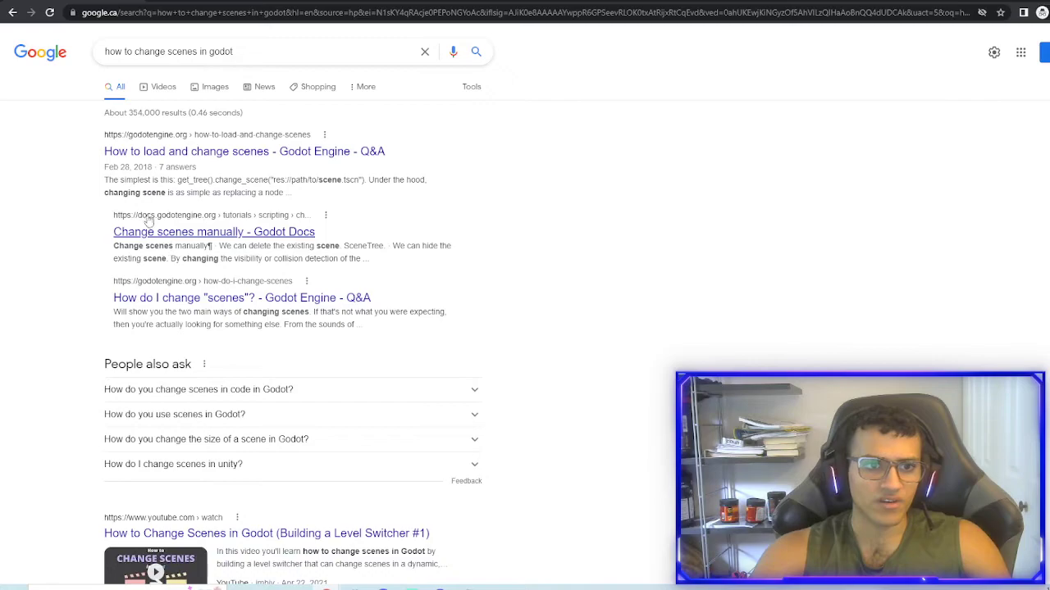
# Open the 'How to load and change scenes' Godot Q&A result and skim the page.
pyautogui.click(181, 154)
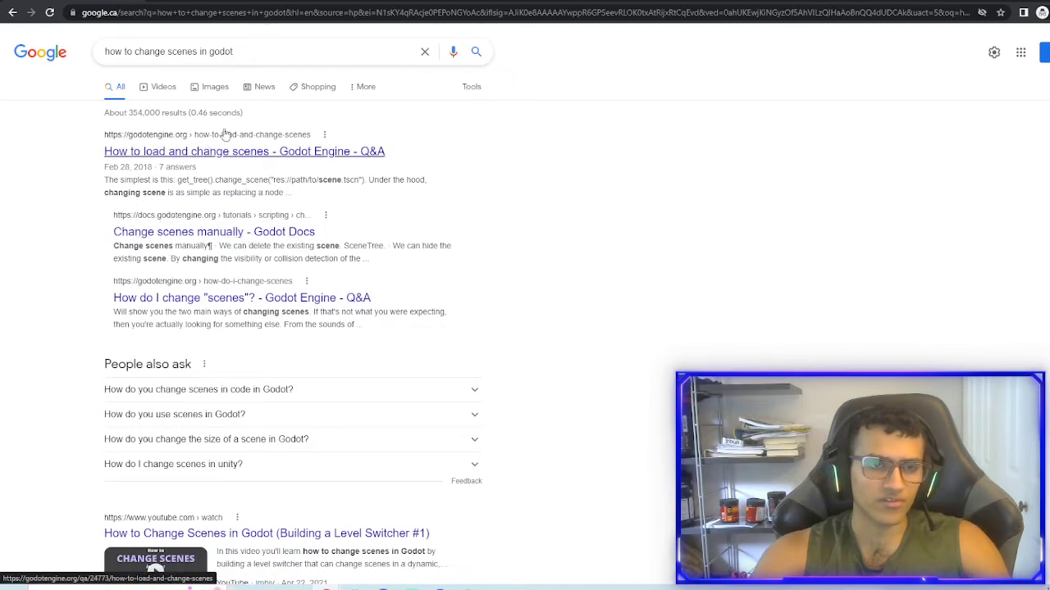
pyautogui.moveTo(276, 146); pyautogui.dragTo(367, 146)
pyautogui.click(533, 228)
pyautogui.scroll(-3, 633, 180)
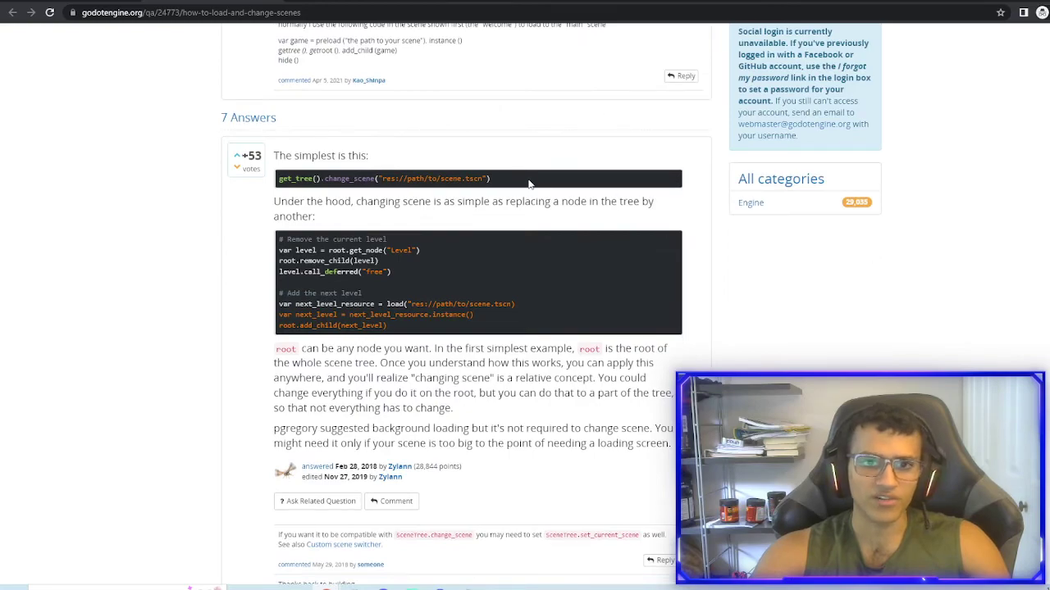
pyautogui.scroll(1, 340, 152)
# Highlight the answer's get_tree().change_scene and level-swapping code lines while reading.
pyautogui.moveTo(276, 215); pyautogui.dragTo(672, 502)
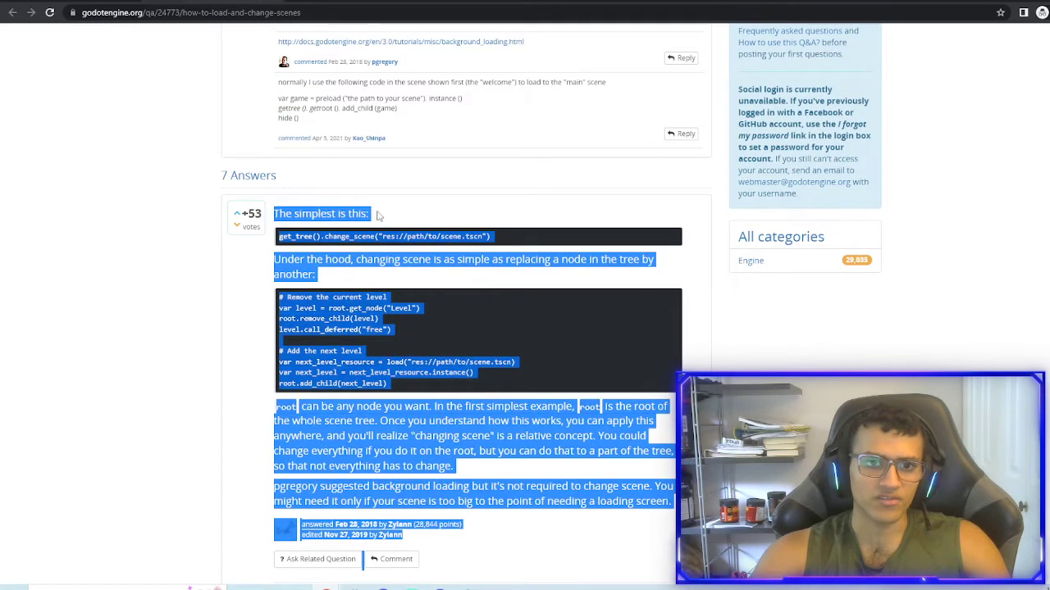
pyautogui.click(481, 260)
pyautogui.moveTo(490, 236); pyautogui.dragTo(318, 236)
pyautogui.click(354, 260)
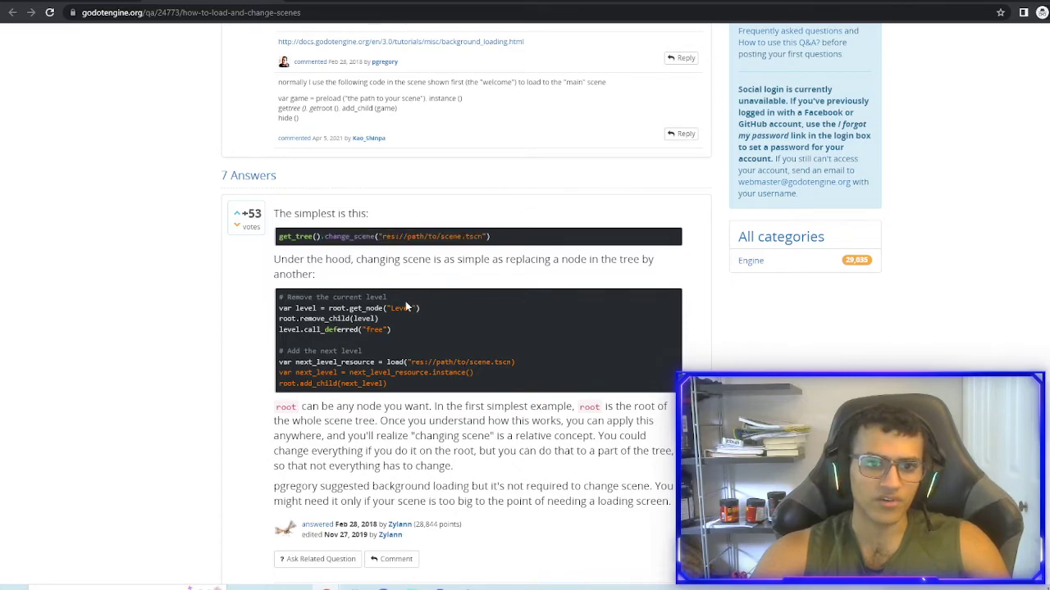
pyautogui.moveTo(279, 300); pyautogui.dragTo(412, 388)
pyautogui.click(412, 387)
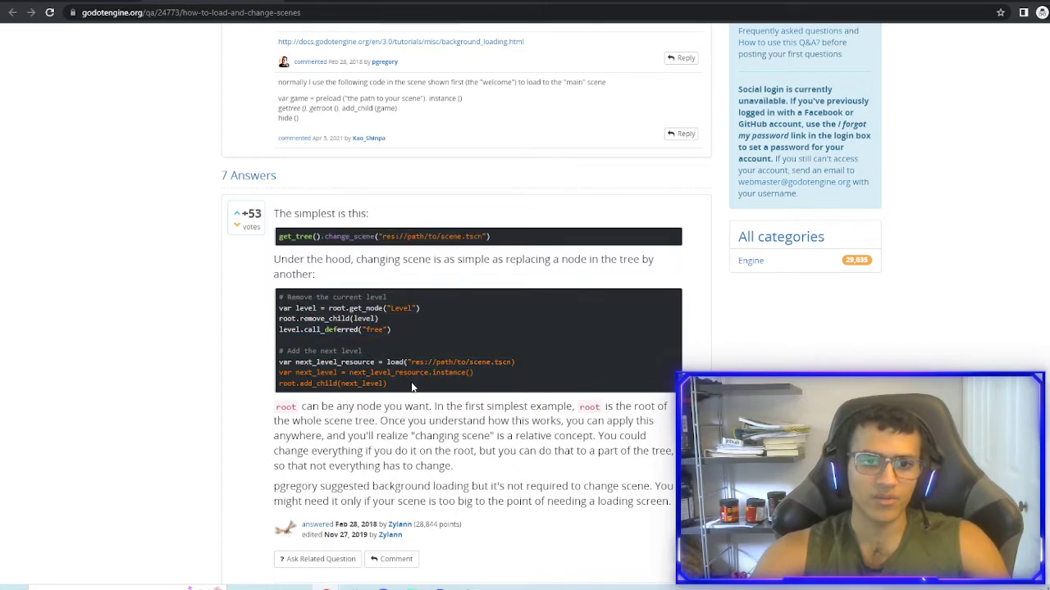
pyautogui.moveTo(484, 242); pyautogui.dragTo(278, 237)
pyautogui.click(337, 257)
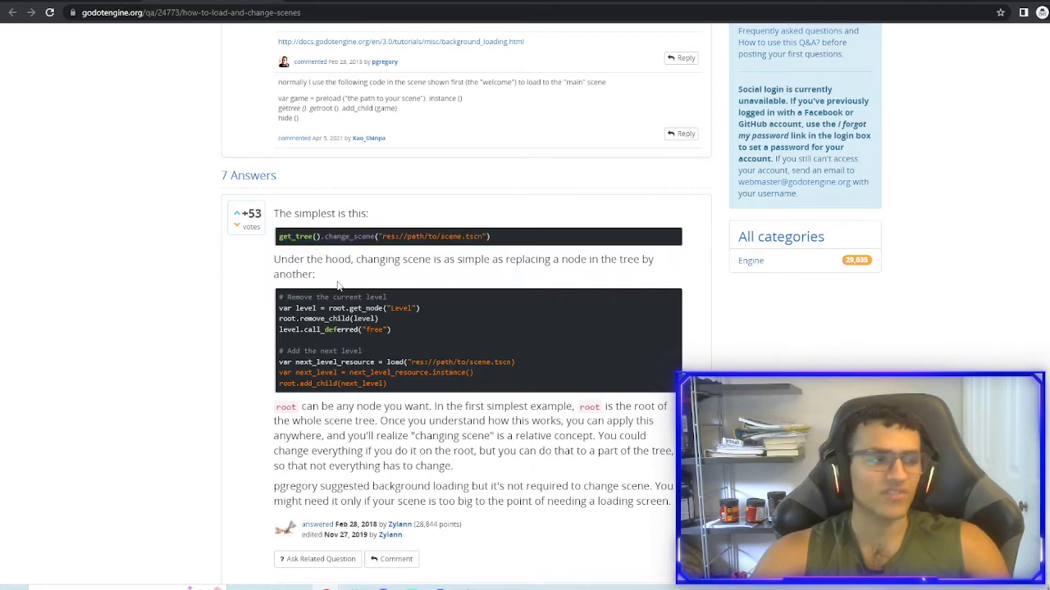
pyautogui.click(354, 587)
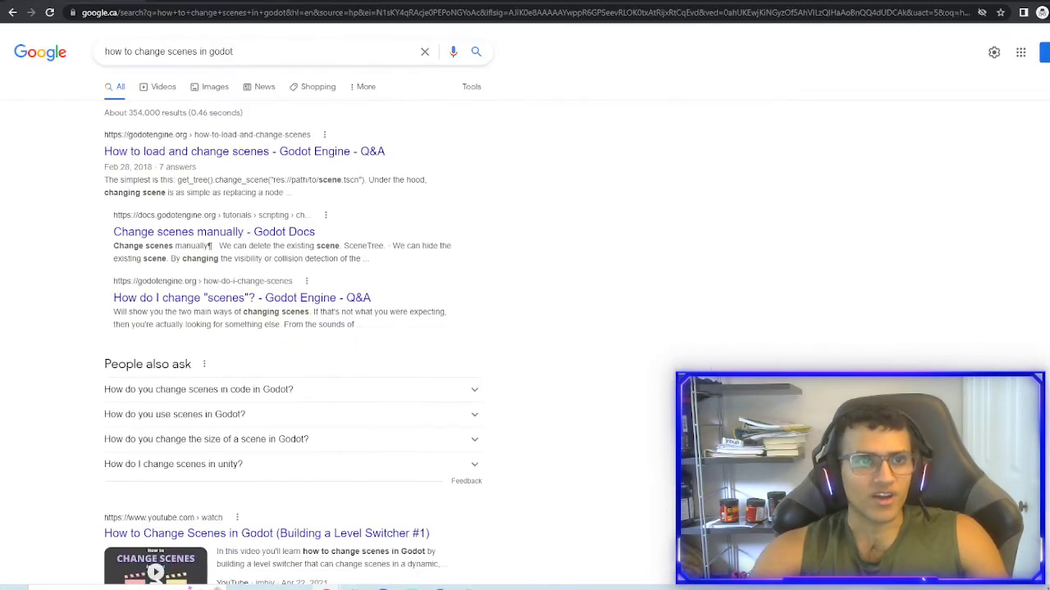
# Go back to Google's results for 'how to change scenes in godot'.
pyautogui.hotkey('alt', 'Left')
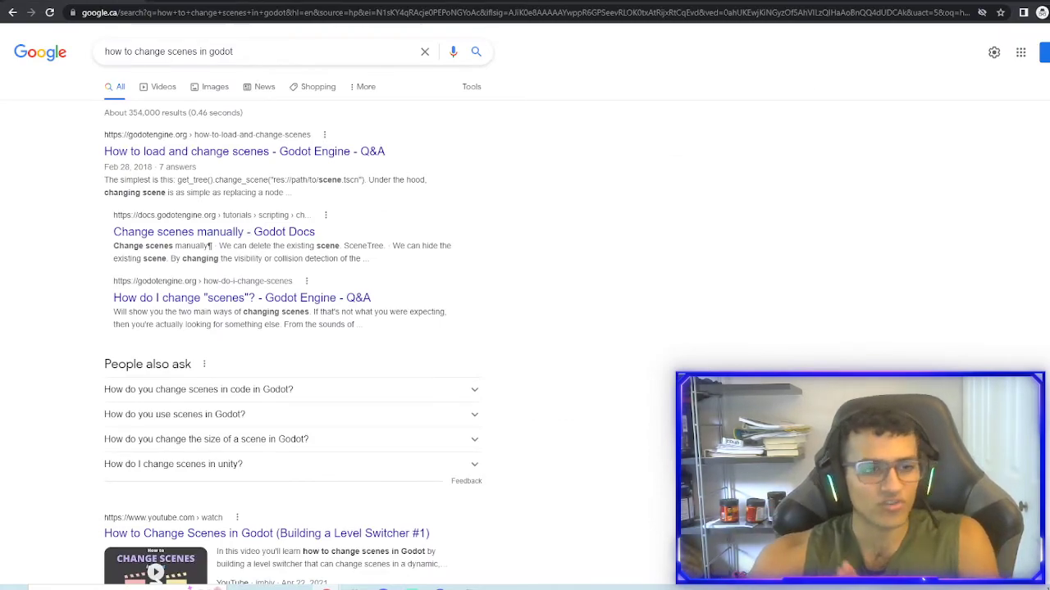